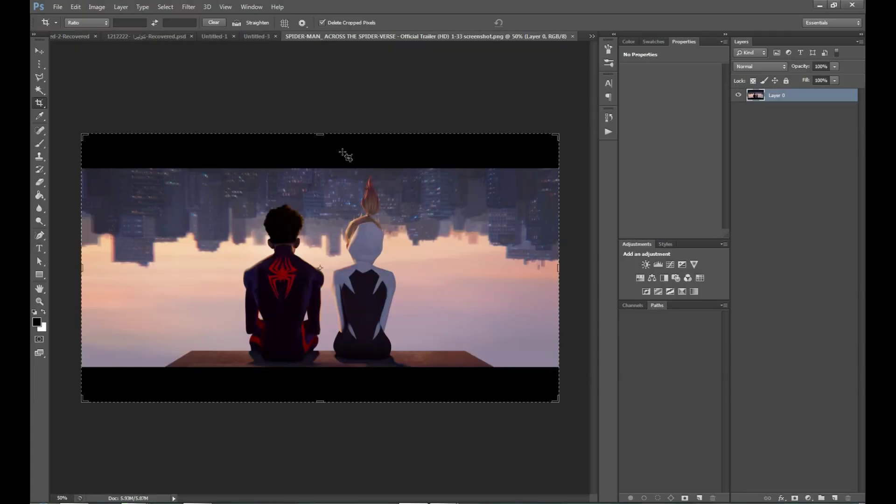
# Crop the movie still to the image bounds, removing the black bars.
pyautogui.moveTo(321, 156); pyautogui.dragTo(321, 169)
pyautogui.press('Return')
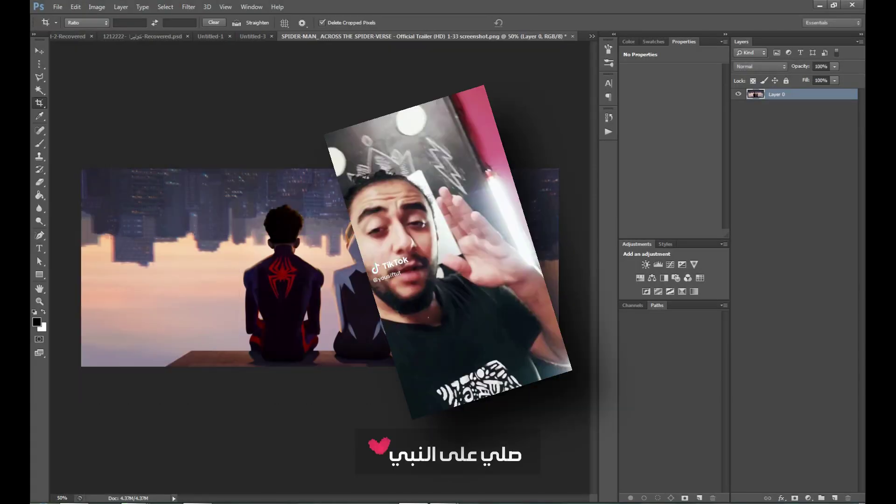
pyautogui.press('z')
# Duplicate the image layer and soften its shadows with Shadows/Highlights.
pyautogui.hotkey('ctrl', 'j')
pyautogui.click(314, 22)
pyautogui.click(76, 6)
pyautogui.click(227, 196)
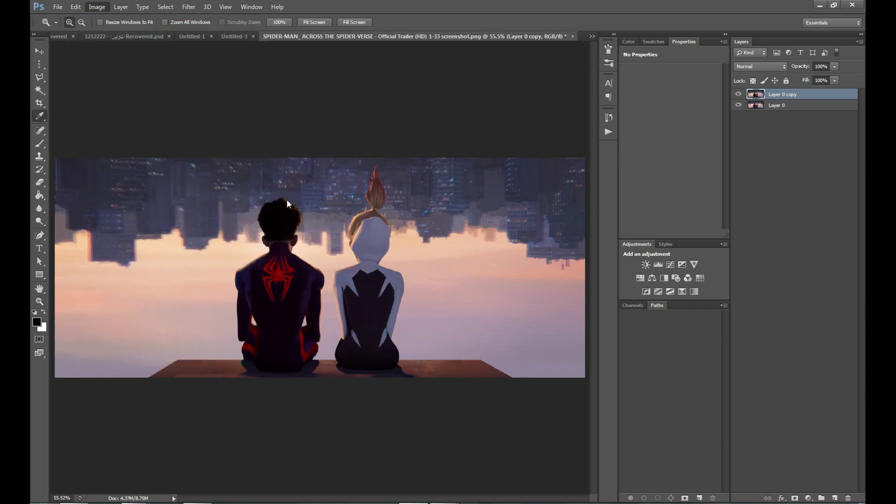
pyautogui.moveTo(388, 175)
pyautogui.mouseDown()
pyautogui.moveTo(374, 175)
pyautogui.moveTo(387, 177)
pyautogui.mouseUp()
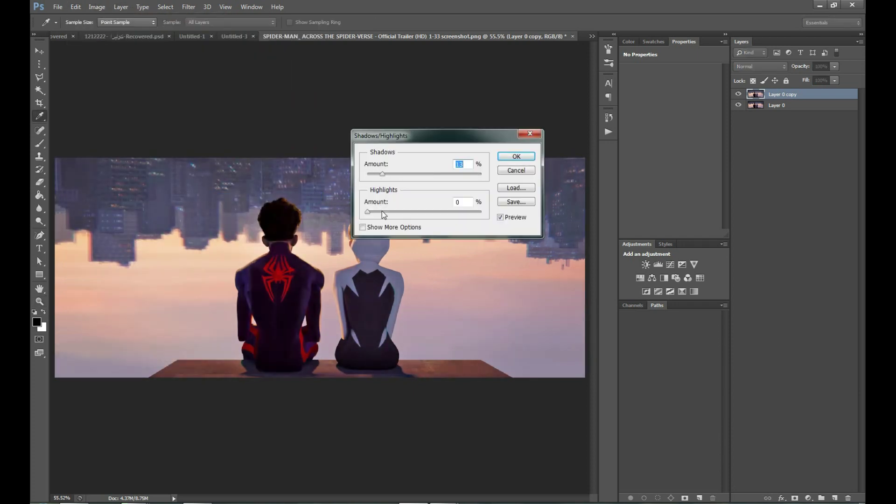
pyautogui.click(382, 211)
pyautogui.click(516, 156)
# Zoom in on the spider logo and begin a lasso outline around it.
pyautogui.press('z')
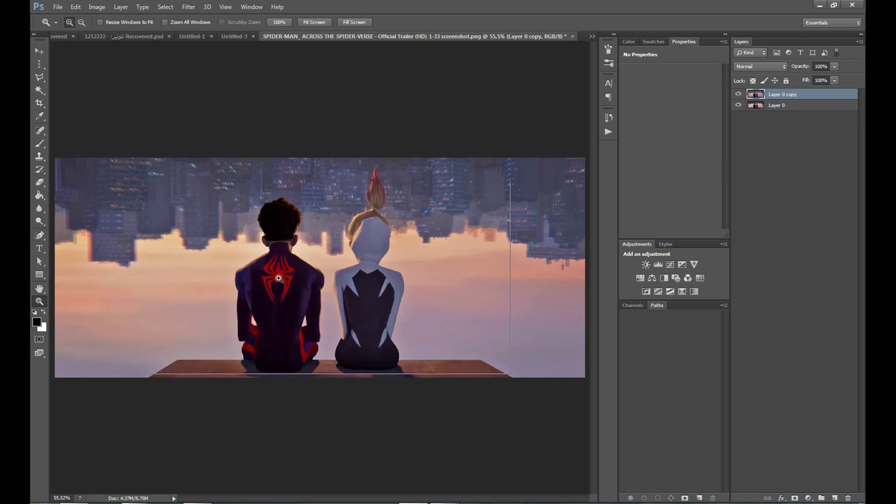
pyautogui.click(279, 279)
pyautogui.press('m')
pyautogui.click(188, 6)
pyautogui.click(327, 142)
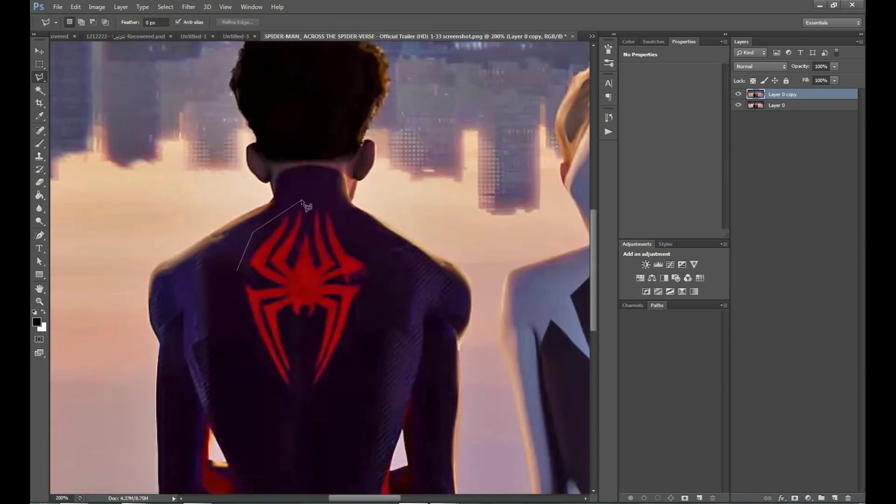
# Copy the lassoed logo area to its own layer and isolate the emblem with Color Range.
pyautogui.hotkey('ctrl', 'j')
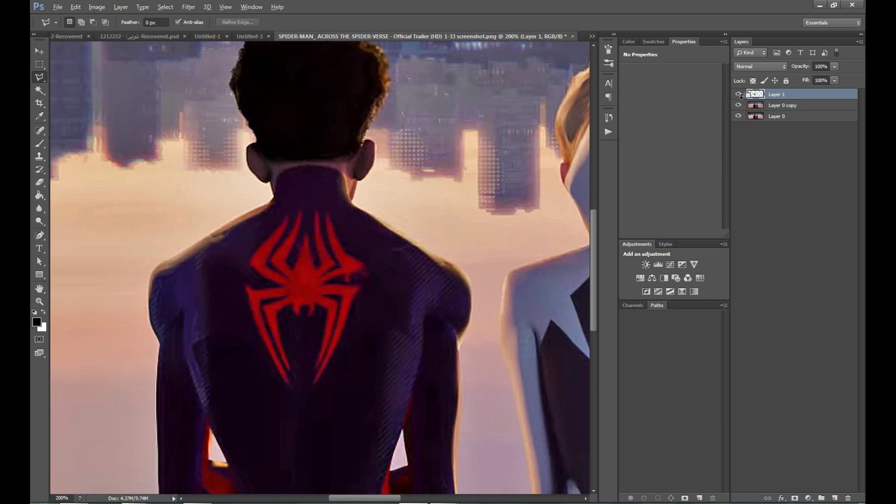
pyautogui.keyDown('alt'); pyautogui.click(738, 94); pyautogui.keyUp('alt')
pyautogui.click(165, 6)
pyautogui.click(182, 97)
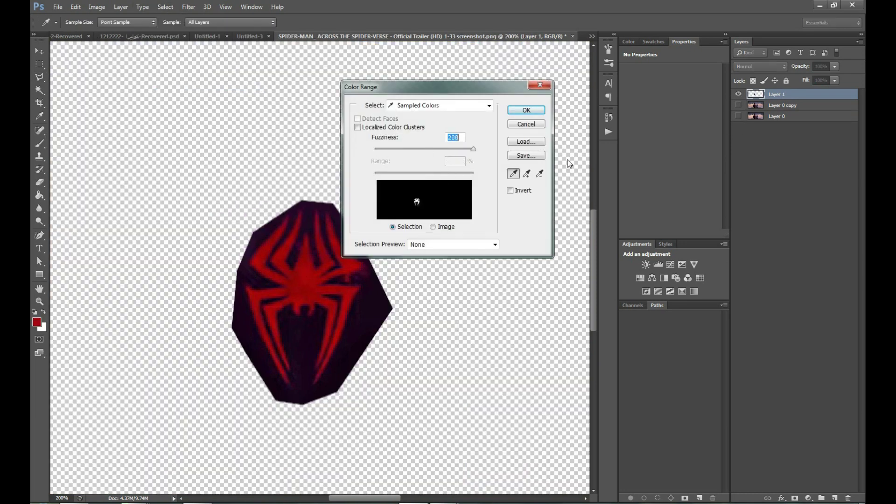
pyautogui.click(526, 110)
pyautogui.keyDown('alt'); pyautogui.click(738, 94); pyautogui.keyUp('alt')
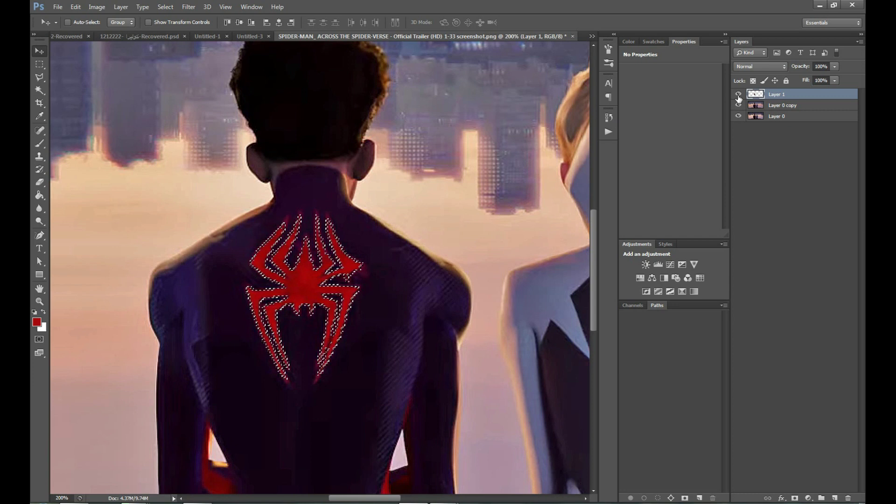
pyautogui.hotkey('ctrl', 'j')
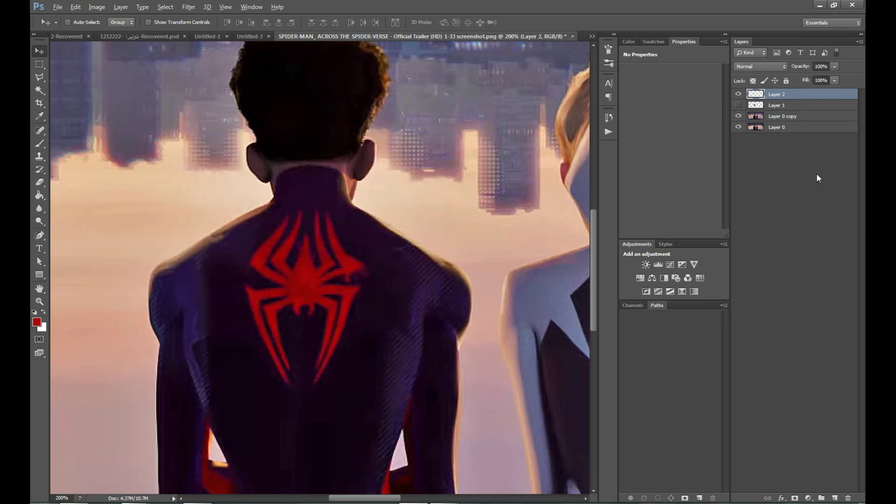
pyautogui.press('Delete')
pyautogui.click(738, 94)
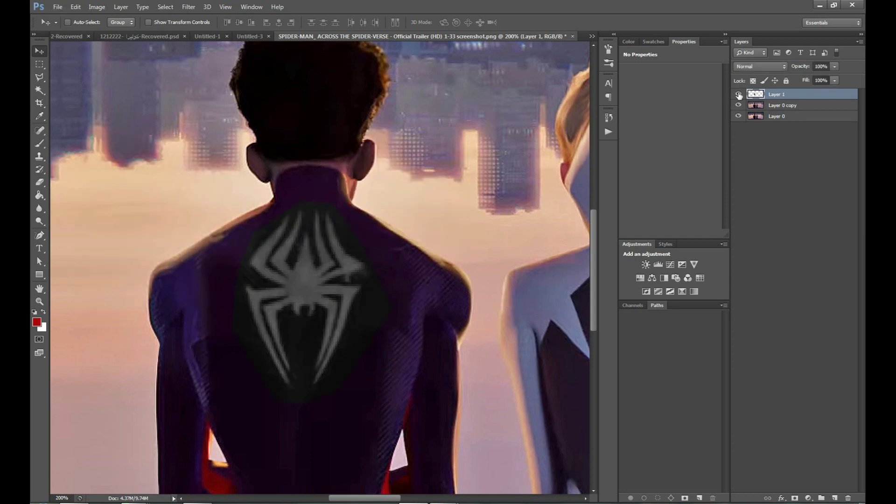
# Push the logo layer's emblem to stark white on black with Levels.
pyautogui.hotkey('ctrl', 'l')
pyautogui.moveTo(345, 174); pyautogui.dragTo(346, 174)
pyautogui.moveTo(282, 173)
pyautogui.mouseDown()
pyautogui.moveTo(333, 174)
pyautogui.moveTo(305, 174)
pyautogui.mouseUp()
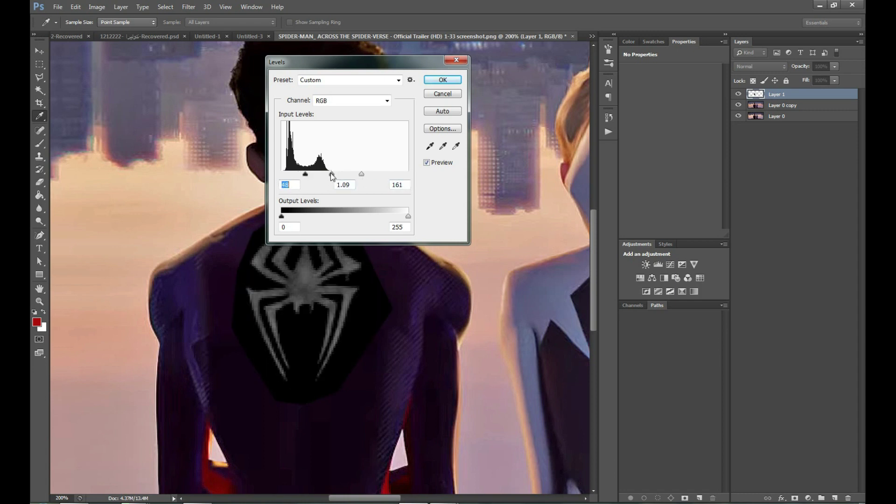
pyautogui.moveTo(361, 174); pyautogui.dragTo(315, 175)
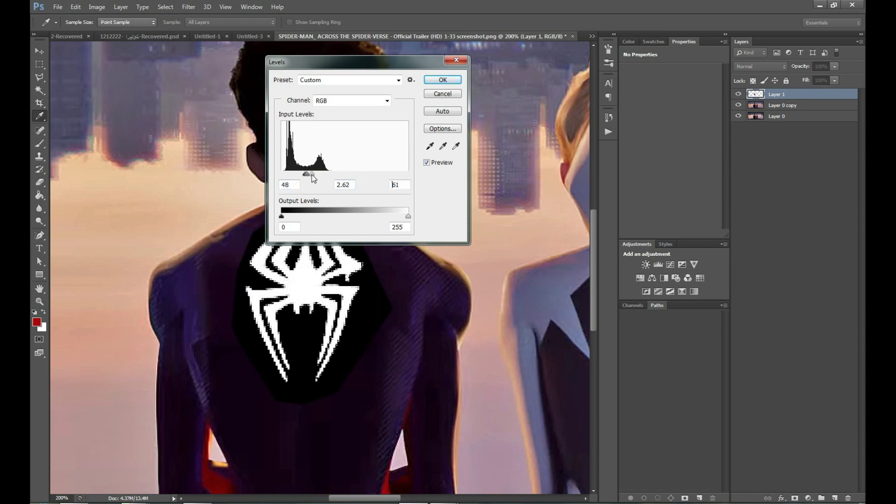
pyautogui.press('Return')
# Select the black surround by colour, copy it to a layer and merge it into the logo layer.
pyautogui.press('w')
pyautogui.click(304, 280)
pyautogui.hotkey('ctrl', 'j')
pyautogui.click(739, 105)
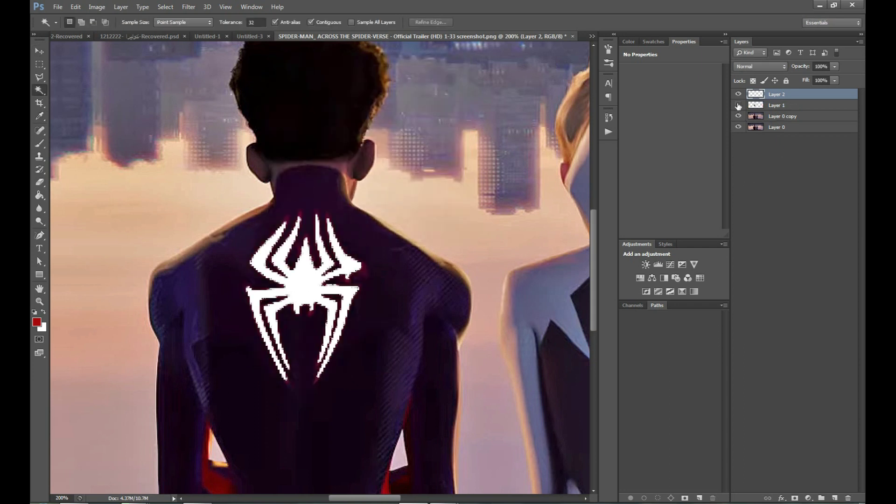
pyautogui.press('v')
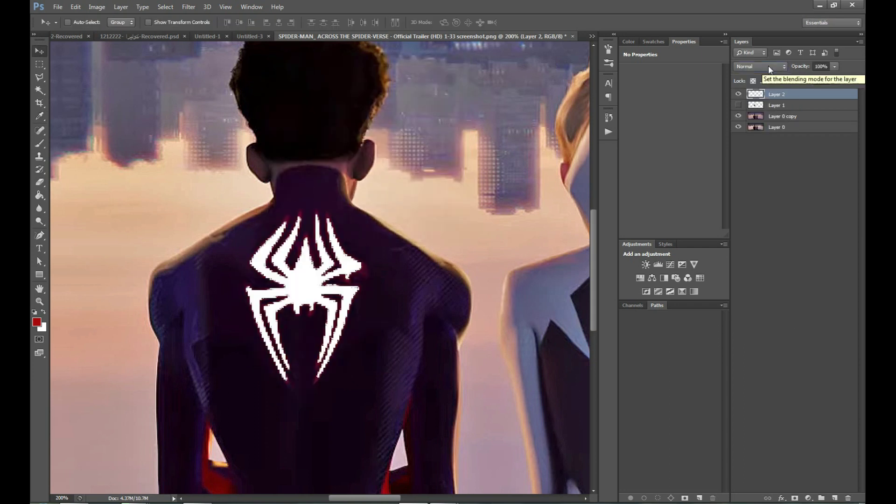
pyautogui.hotkey('ctrl', 'e')
# Apply a second Levels pass to brighten the midtones and raise the emblem's contrast.
pyautogui.hotkey('ctrl', 'l')
pyautogui.moveTo(344, 174); pyautogui.dragTo(301, 174)
pyautogui.moveTo(409, 174); pyautogui.dragTo(314, 174)
pyautogui.press('Return')
# Reselect the emblem with Color Range and set the logo layer's blend mode to Screen.
pyautogui.press('v')
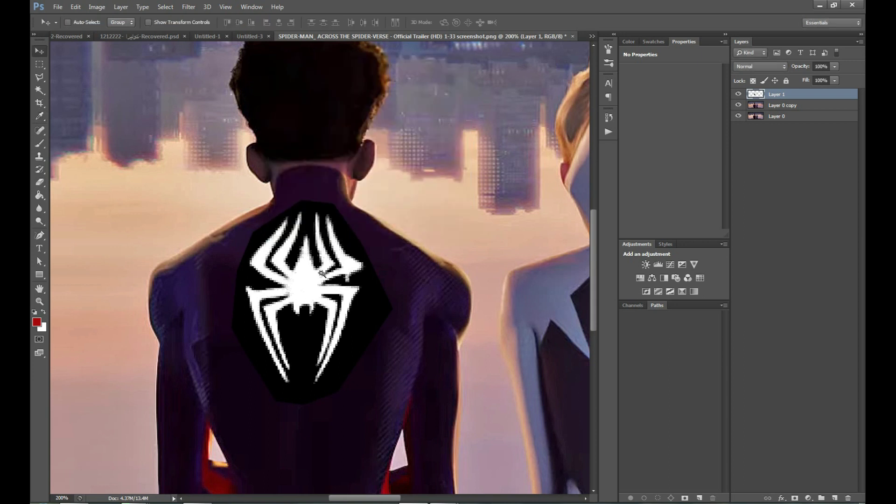
pyautogui.moveTo(738, 105); pyautogui.dragTo(738, 116)
pyautogui.click(165, 7)
pyautogui.click(185, 93)
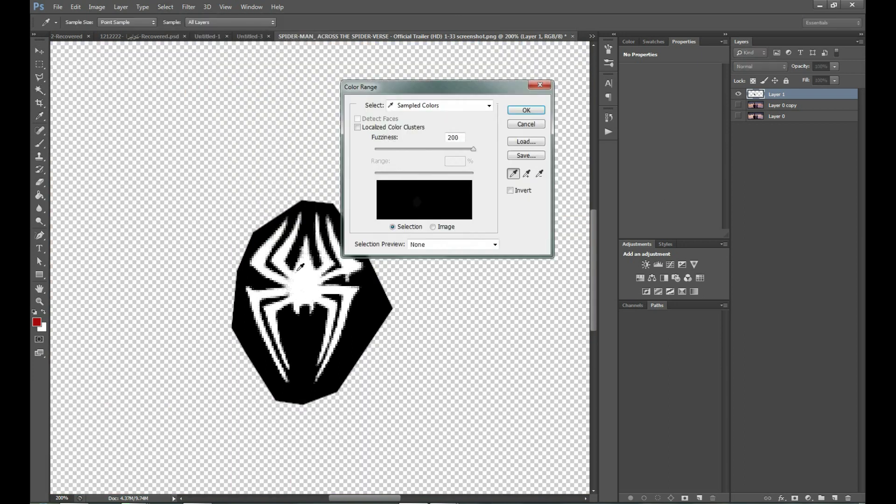
pyautogui.click(519, 114)
pyautogui.press('w')
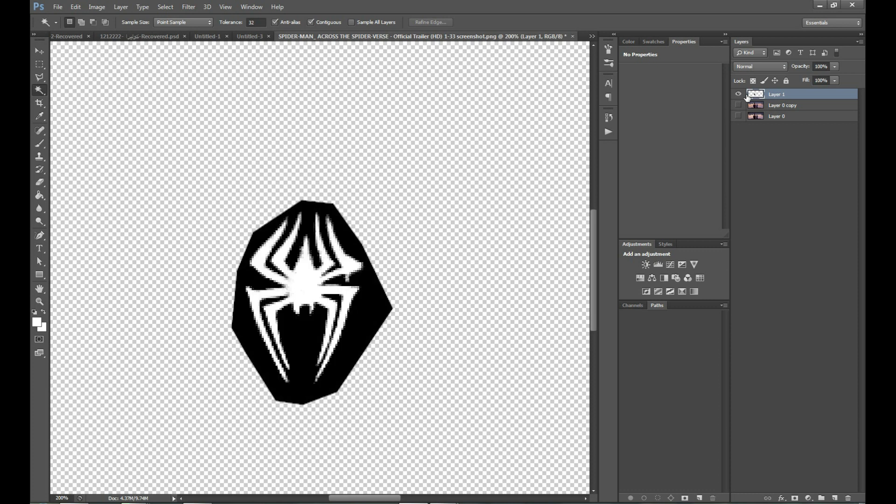
pyautogui.moveTo(738, 105); pyautogui.dragTo(738, 116)
pyautogui.click(760, 67)
pyautogui.click(769, 169)
# Select and reposition the emblem layer, then zoom in on the emblem.
pyautogui.press('v')
pyautogui.click(327, 288)
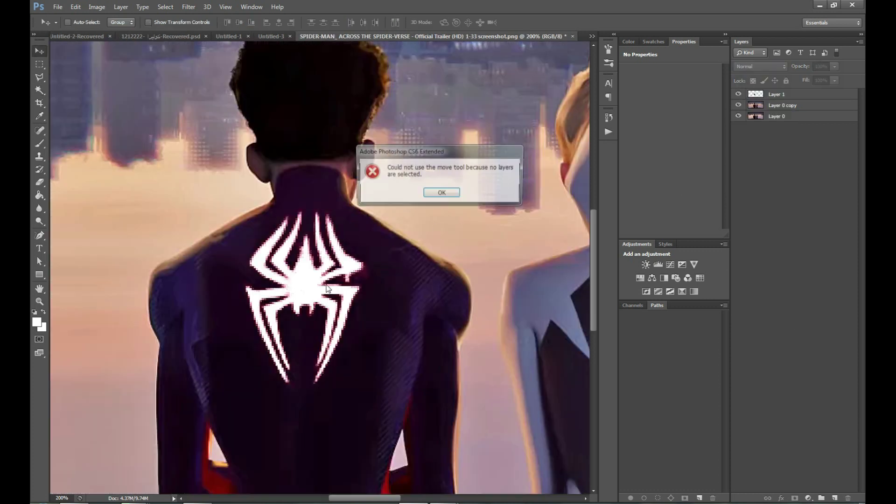
pyautogui.click(441, 192)
pyautogui.click(777, 94)
pyautogui.moveTo(486, 280); pyautogui.dragTo(752, 214)
pyautogui.press('z')
pyautogui.keyDown('alt'); pyautogui.click(361, 174); pyautogui.keyUp('alt')
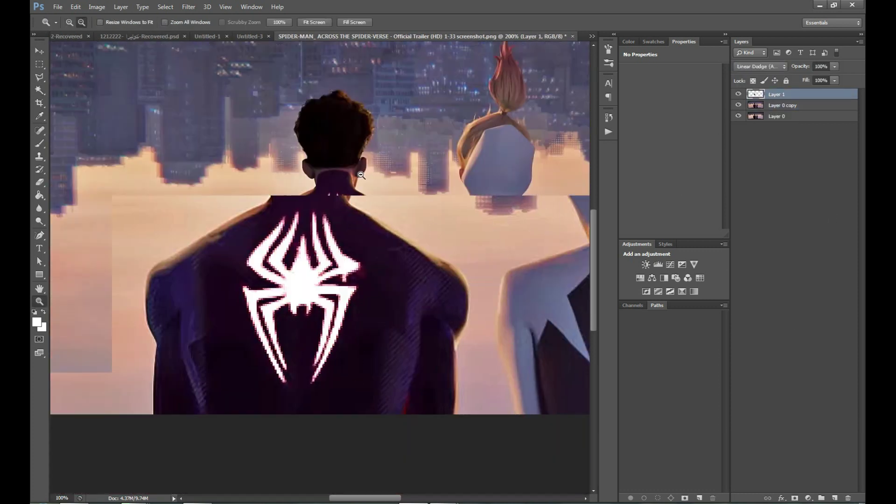
pyautogui.click(346, 309)
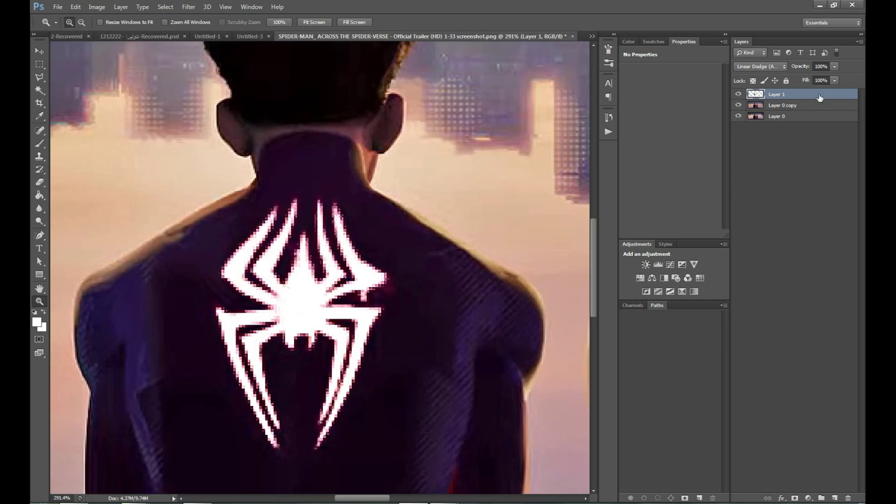
# Duplicate the emblem layer and apply a Gaussian Blur to the copy.
pyautogui.hotkey('ctrl', 'j')
pyautogui.click(189, 7)
pyautogui.click(336, 179)
pyautogui.click(422, 86)
pyautogui.press('v')
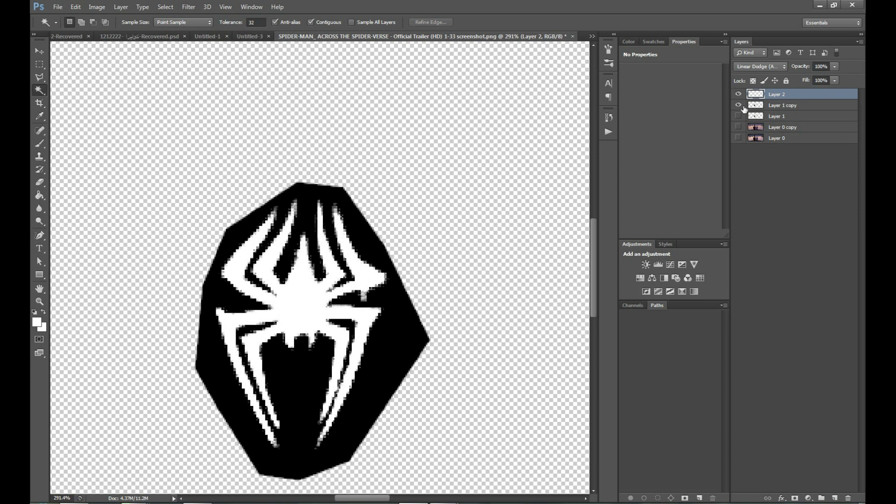
pyautogui.click(738, 105)
pyautogui.click(188, 7)
pyautogui.click(325, 73)
# Blur another emblem copy into a soft glow at 50% opacity and duplicate it.
pyautogui.hotkey('ctrl', 'j')
pyautogui.click(188, 6)
pyautogui.click(350, 175)
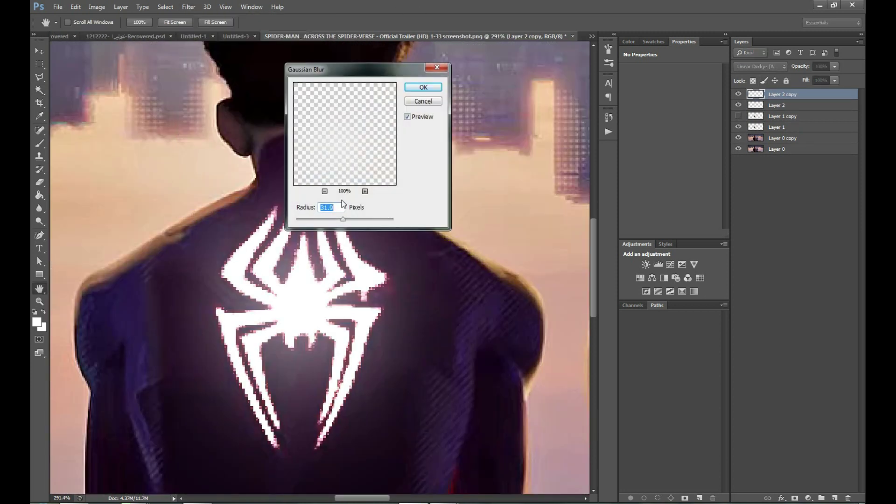
pyautogui.press('Return')
pyautogui.press('v')
pyautogui.press('5')
pyautogui.hotkey('ctrl', 'j')
# Colorize a glow copy deep red with Hue/Saturation.
pyautogui.hotkey('ctrl', 'g')
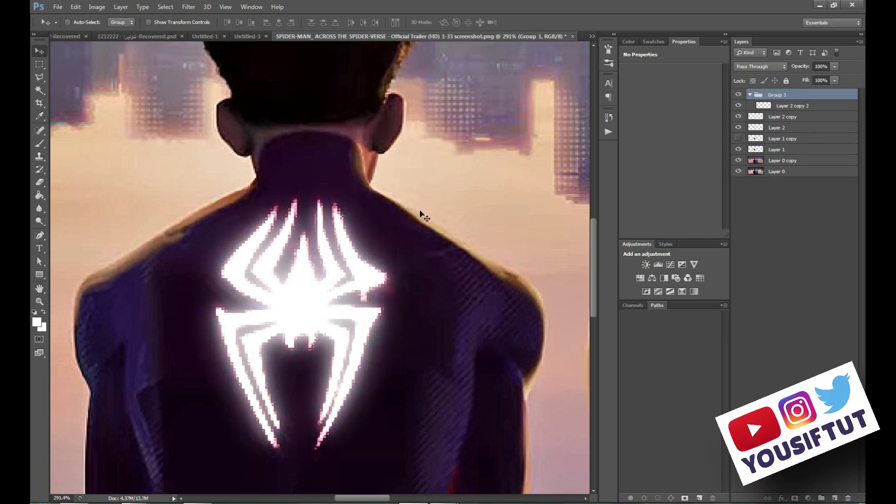
pyautogui.hotkey('ctrl', 'shift', 'g')
pyautogui.hotkey('ctrl', 'u')
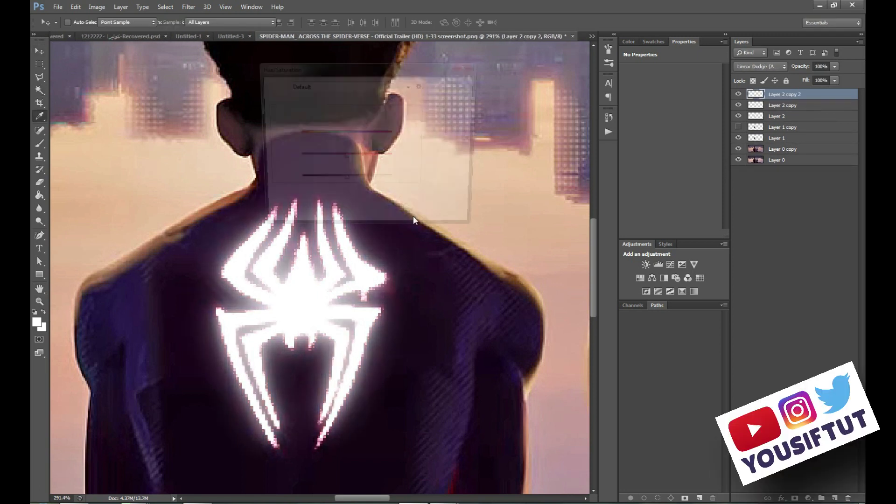
pyautogui.click(438, 192)
pyautogui.moveTo(345, 182)
pyautogui.mouseDown()
pyautogui.moveTo(327, 182)
pyautogui.moveTo(387, 158)
pyautogui.moveTo(316, 182)
pyautogui.mouseUp()
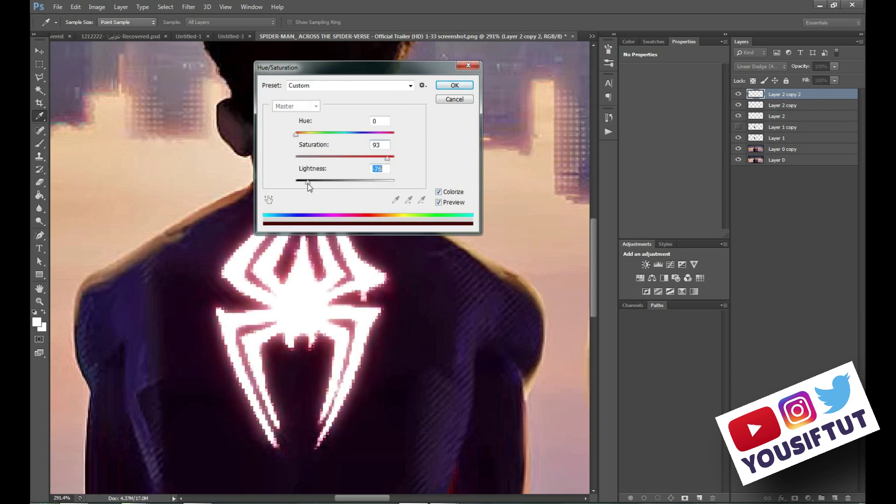
pyautogui.click(461, 87)
# Duplicate the red glow layer, sample red as the painting colour and change its blend mode.
pyautogui.hotkey('ctrl', 'j')
pyautogui.press('v')
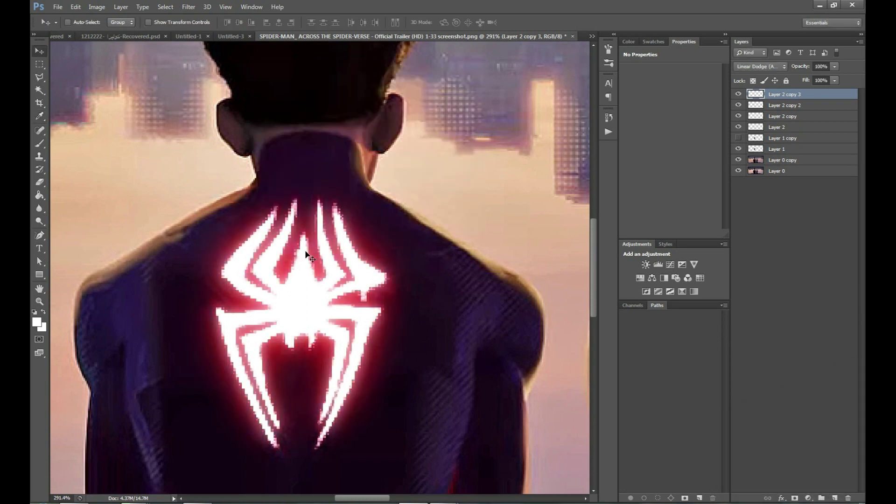
pyautogui.press('i')
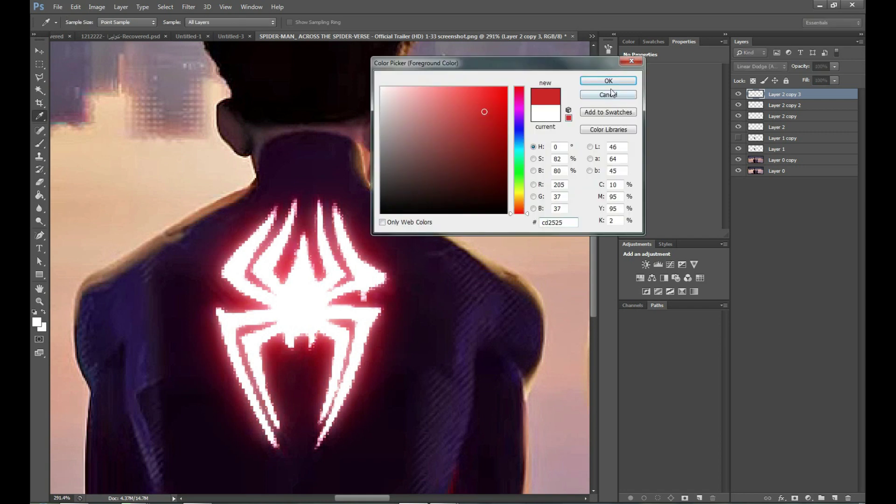
pyautogui.click(609, 81)
pyautogui.click(760, 66)
pyautogui.click(777, 168)
# Paint a soft red dab on the spider's centre with a large soft round brush.
pyautogui.hotkey('ctrl', 'j')
pyautogui.press('b')
pyautogui.rightClick(331, 311)
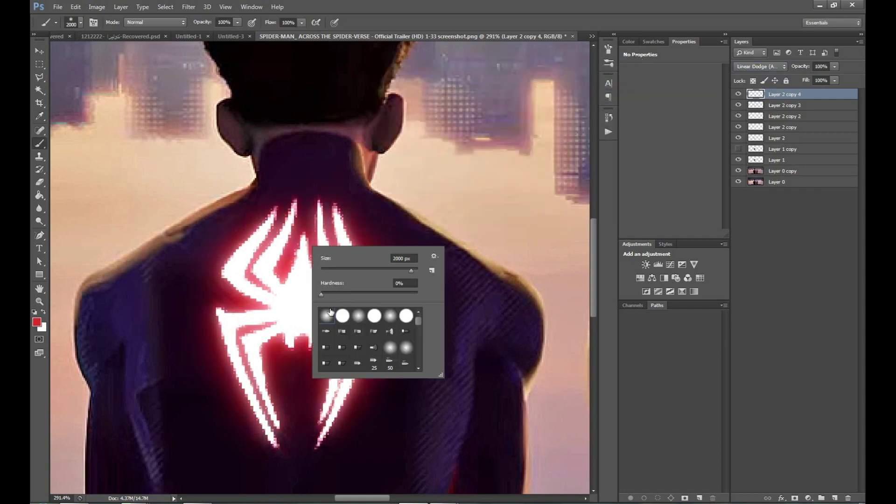
pyautogui.click(312, 309)
pyautogui.hotkey('ctrl', 'z')
pyautogui.press('[')
pyautogui.press('[')
pyautogui.press('[')
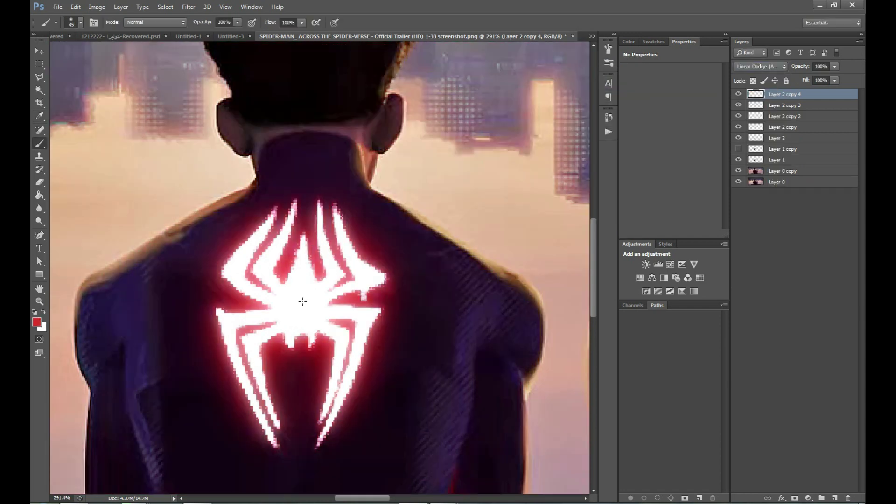
pyautogui.click(284, 283)
# Shift the red-tinted glow's Hue to +13, toward orange.
pyautogui.press('z')
pyautogui.hotkey('ctrl', '-')
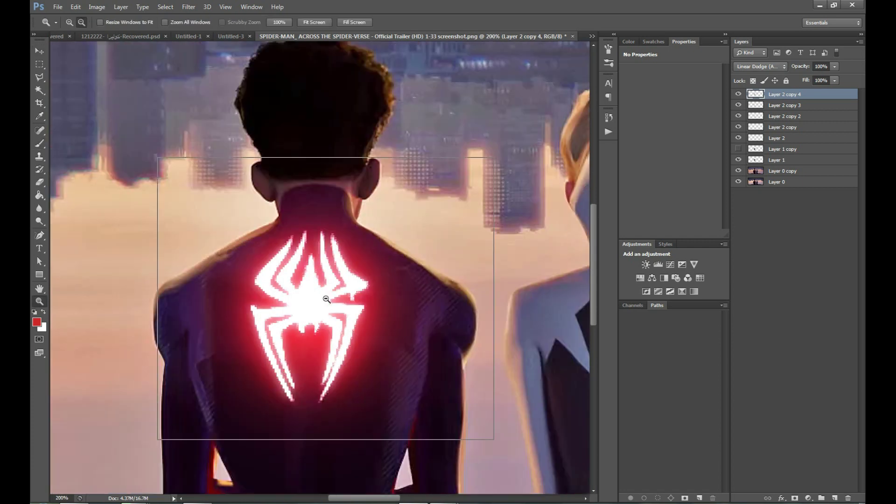
pyautogui.hotkey('ctrl', '-')
pyautogui.hotkey('ctrl', '-')
pyautogui.scroll(5, 324, 316)
pyautogui.moveTo(327, 280)
pyautogui.mouseDown()
pyautogui.moveTo(427, 246)
pyautogui.moveTo(394, 370)
pyautogui.mouseUp()
pyautogui.click(784, 116)
pyautogui.hotkey('ctrl', 'u')
pyautogui.moveTo(345, 133); pyautogui.dragTo(351, 135)
pyautogui.click(455, 85)
# Add a colorized Hue/Saturation adjustment layer with saturation 77 over the white-suited figure.
pyautogui.press('v')
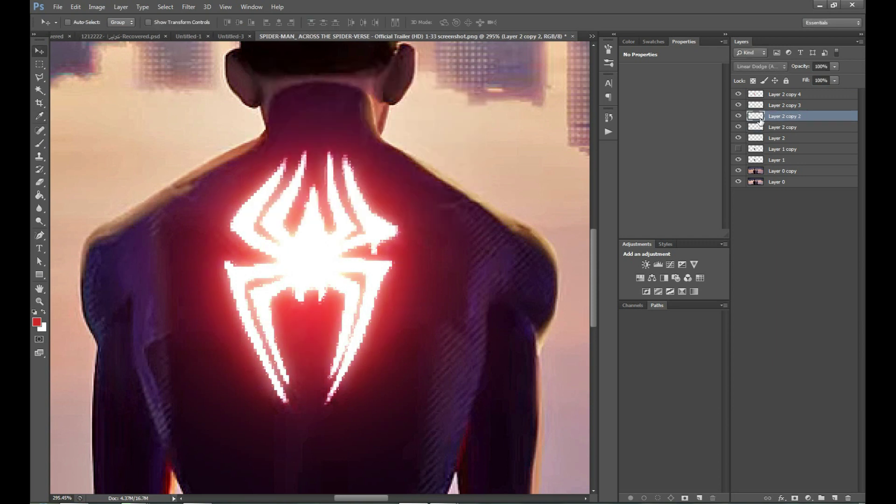
pyautogui.click(784, 127)
pyautogui.click(785, 94)
pyautogui.moveTo(461, 220)
pyautogui.mouseDown()
pyautogui.moveTo(275, 280)
pyautogui.moveTo(257, 212)
pyautogui.moveTo(283, 286)
pyautogui.mouseUp()
pyautogui.click(640, 278)
pyautogui.click(671, 163)
pyautogui.moveTo(648, 130); pyautogui.dragTo(694, 131)
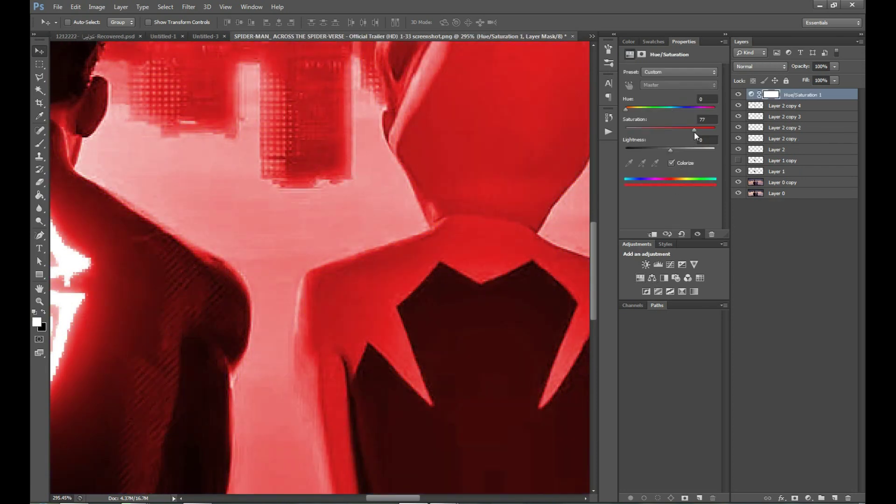
# Invert the Hue/Saturation mask and lasso the figure's left edge, filling it red on a new layer.
pyautogui.hotkey('ctrl', 'i')
pyautogui.press('l')
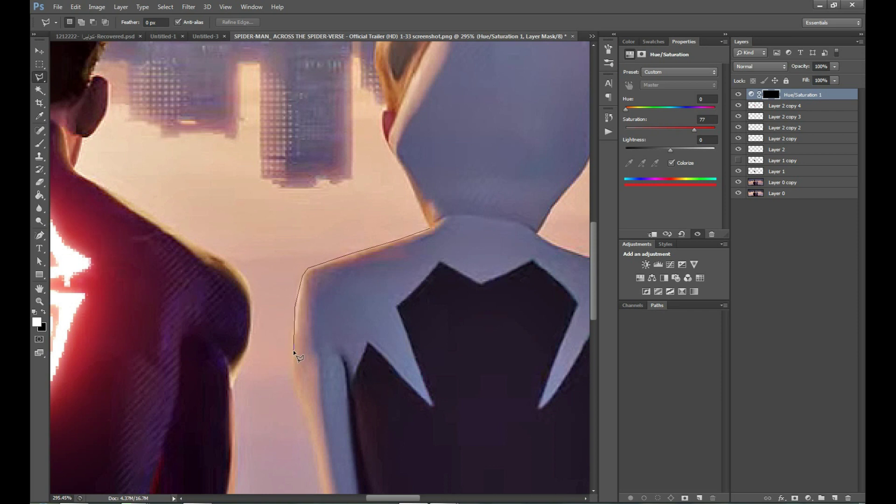
pyautogui.scroll(-5, 300, 396)
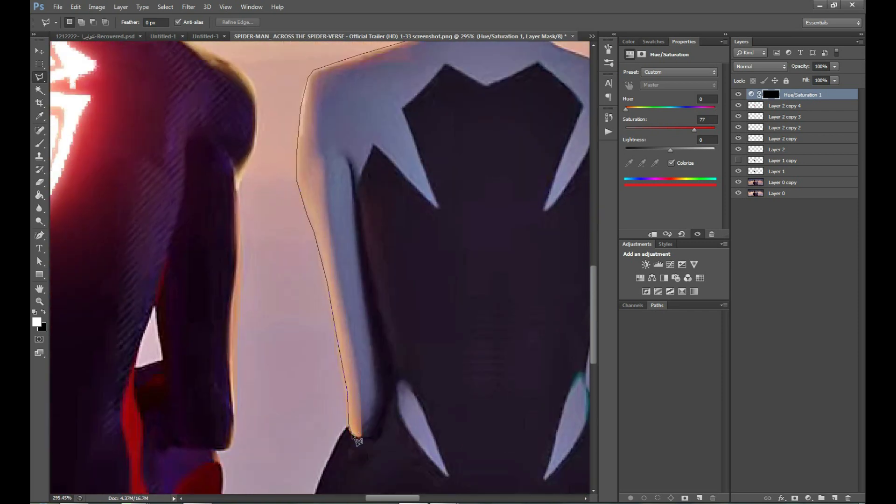
pyautogui.scroll(4, 537, 180)
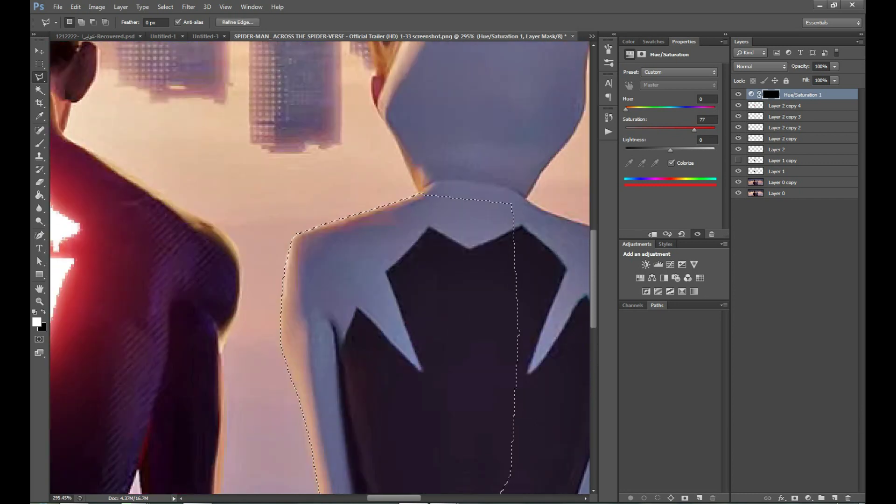
pyautogui.hotkey('ctrl', 'shift', 'n')
pyautogui.hotkey('alt', 'BackSpace')
pyautogui.click(739, 94)
# Brush rim light onto the adjustment mask along the figure's edge, then deselect.
pyautogui.press('b')
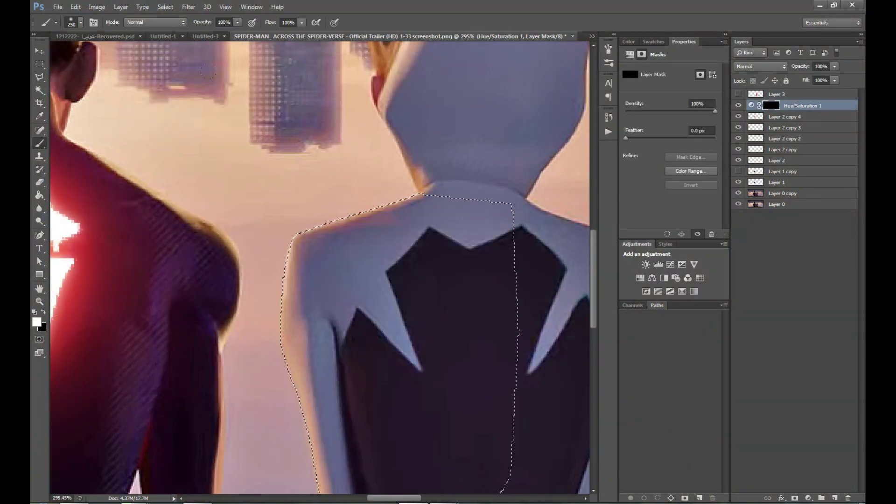
pyautogui.moveTo(411, 199); pyautogui.dragTo(266, 371)
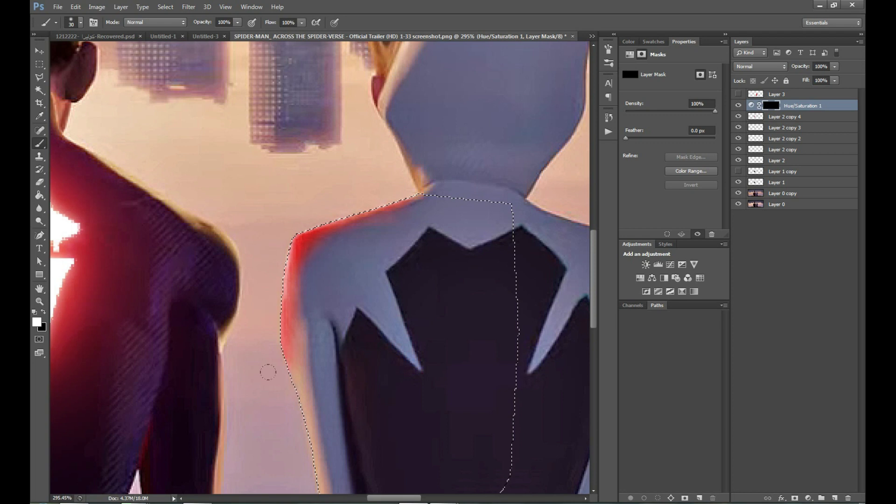
pyautogui.scroll(-3, 266, 372)
pyautogui.moveTo(327, 248); pyautogui.dragTo(373, 483)
pyautogui.hotkey('ctrl', 'd')
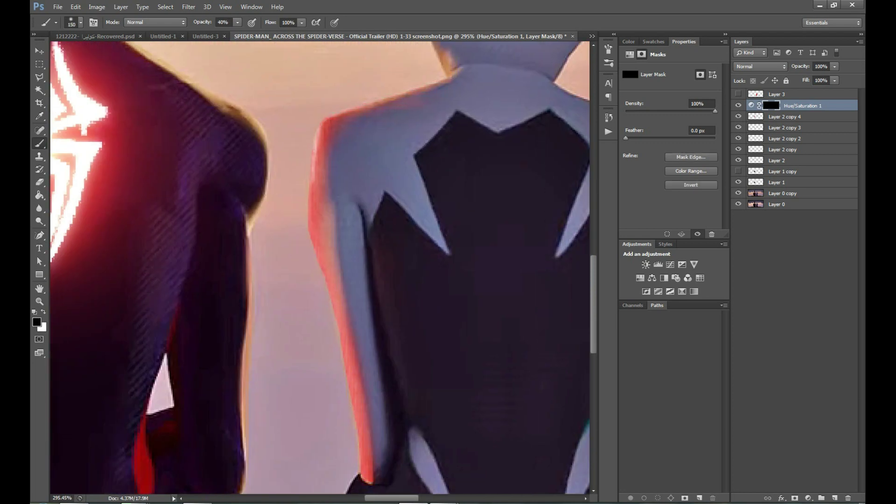
pyautogui.scroll(-5, 472, 174)
pyautogui.scroll(3, 490, 300)
# Lasso more of the left edge and paint it white on the mask.
pyautogui.press('l')
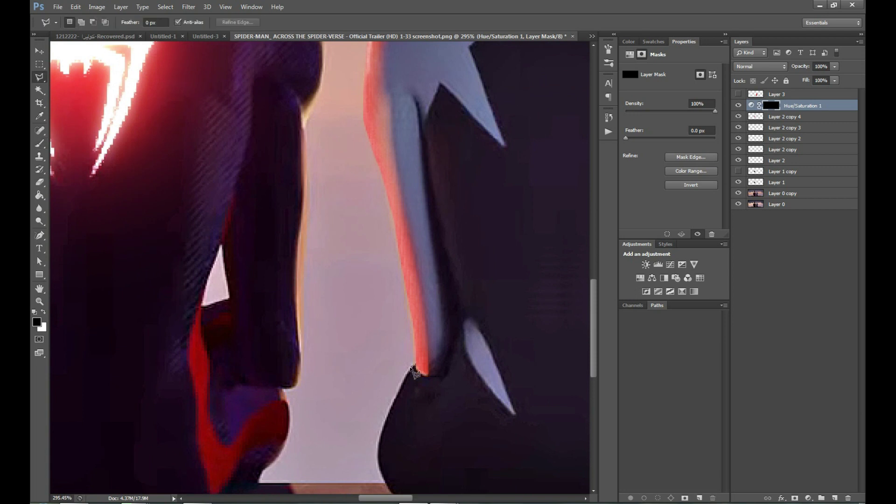
pyautogui.scroll(-3, 386, 448)
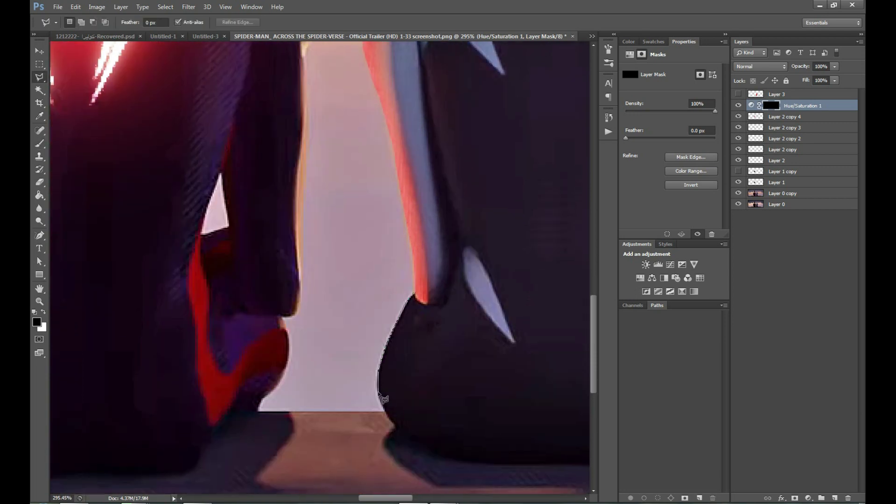
pyautogui.press('b')
pyautogui.press('x')
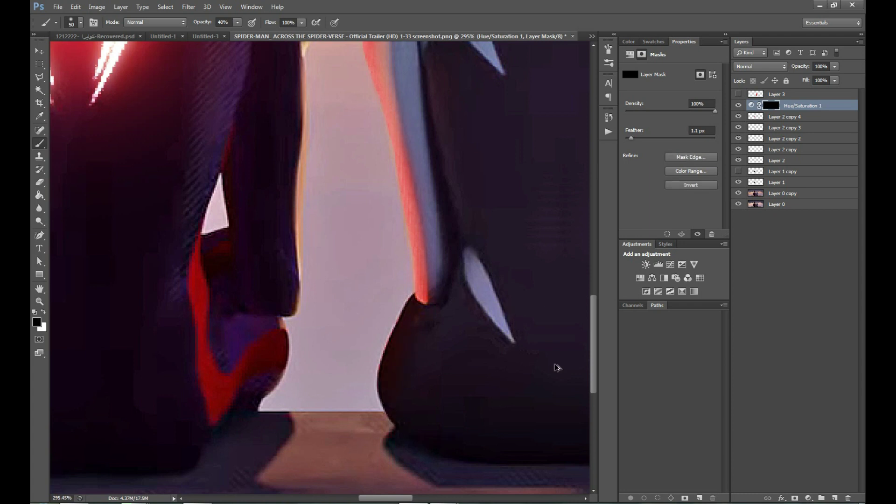
pyautogui.press('z')
pyautogui.hotkey('ctrl', '0')
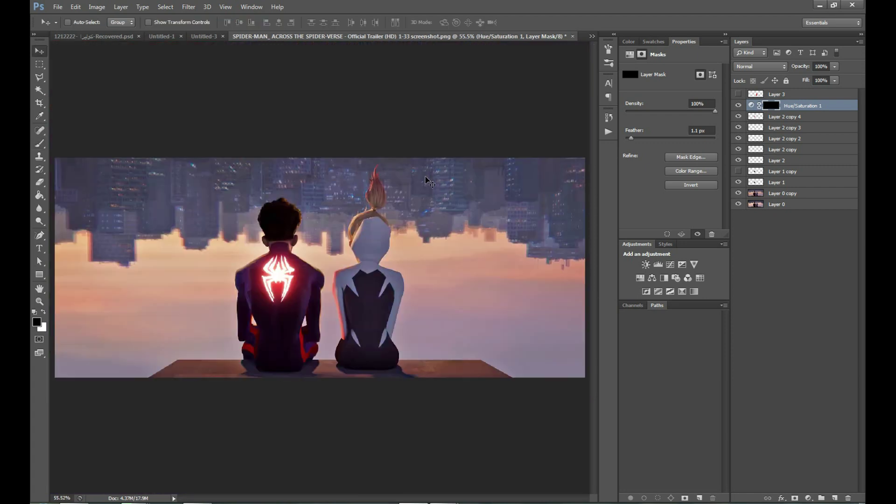
pyautogui.click(309, 263)
# Add an Exposure +0.52 adjustment on the figure's shoulder and paint its mask white.
pyautogui.click(309, 263)
pyautogui.moveTo(309, 262); pyautogui.dragTo(297, 145)
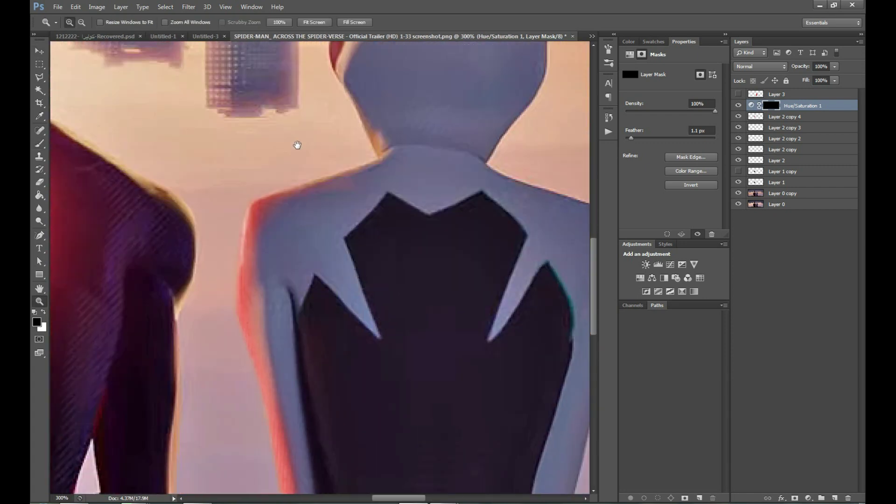
pyautogui.click(660, 265)
pyautogui.hotkey('ctrl', 'z')
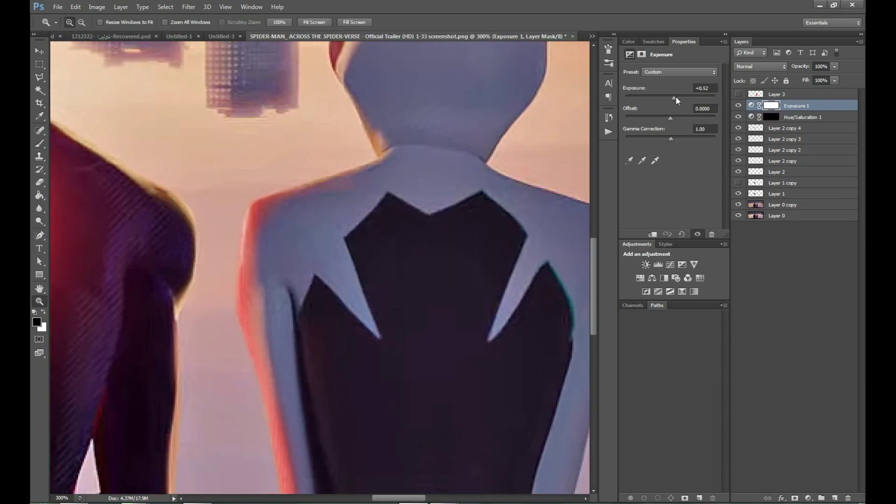
pyautogui.press('b')
pyautogui.press('x')
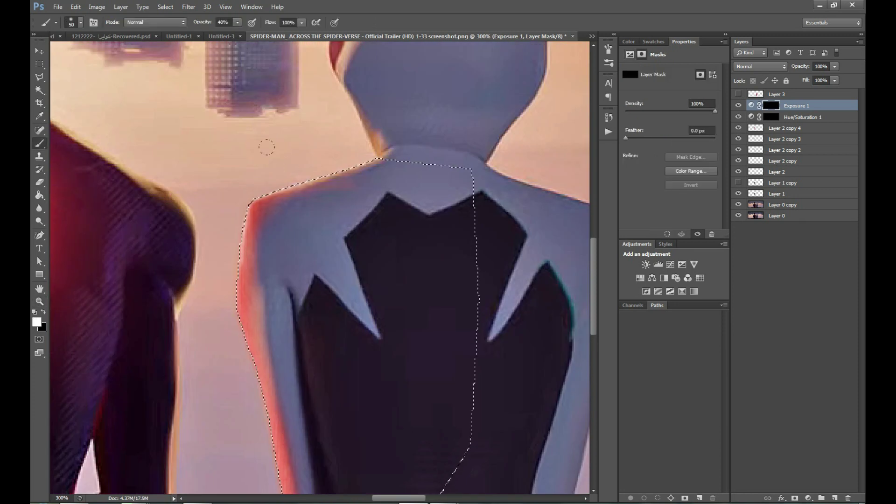
pyautogui.scroll(-2, 226, 335)
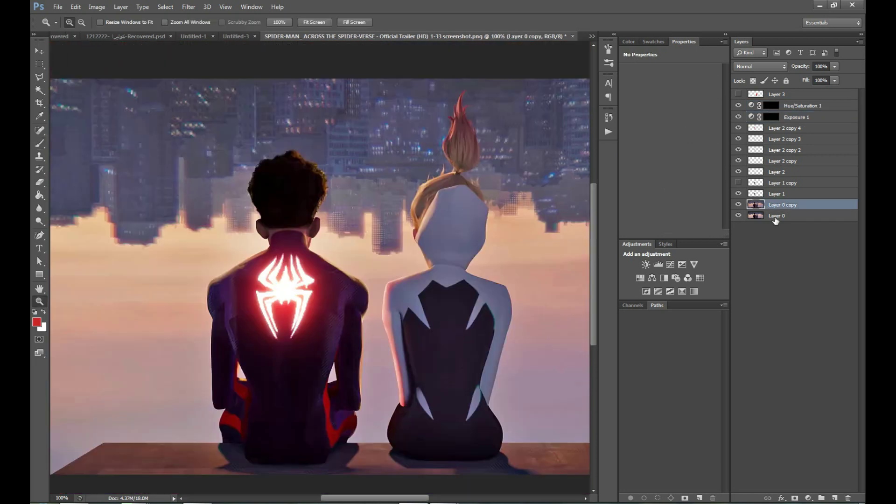
# Select Layer 0 copy and hide the panels so the canvas fills the screen.
pyautogui.click(40, 64)
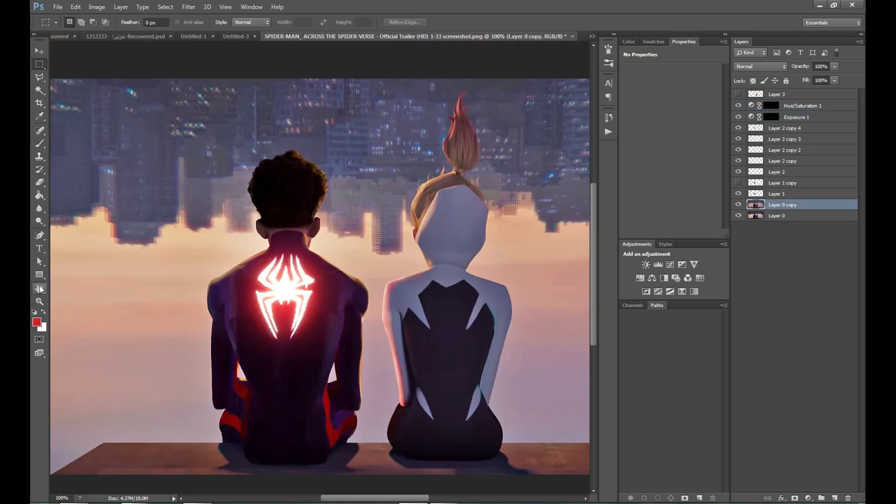
pyautogui.press('h')
pyautogui.press('Tab')
# Quick-select both seated figures, their hair tufts and the ledge, removing the gap between shoulders.
pyautogui.moveTo(163, 439); pyautogui.dragTo(207, 407)
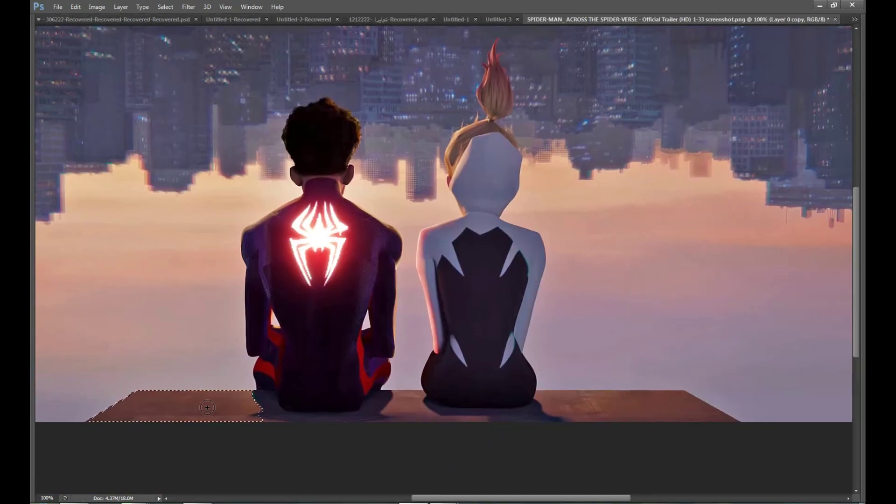
pyautogui.moveTo(619, 409)
pyautogui.mouseDown()
pyautogui.moveTo(544, 324)
pyautogui.moveTo(532, 256)
pyautogui.mouseUp()
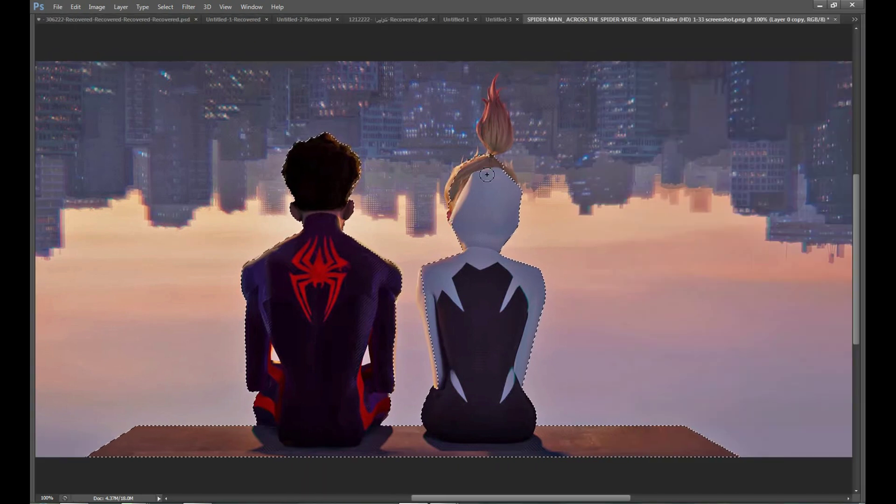
pyautogui.click(457, 187)
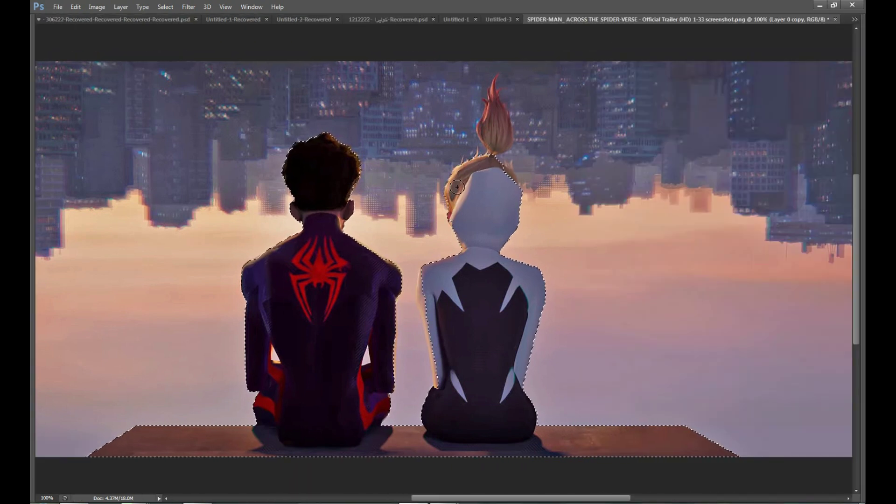
pyautogui.click(506, 176)
pyautogui.click(496, 122)
pyautogui.click(426, 285)
pyautogui.keyDown('alt'); pyautogui.click(414, 313); pyautogui.keyUp('alt')
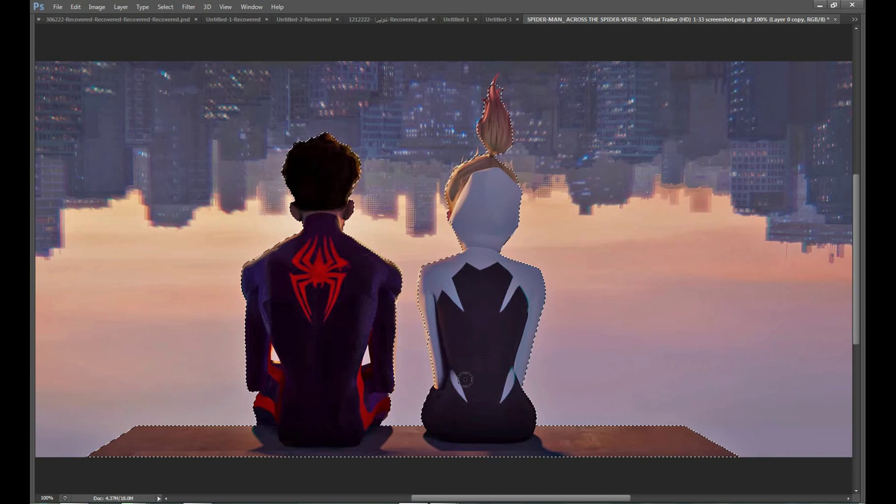
pyautogui.press('Tab')
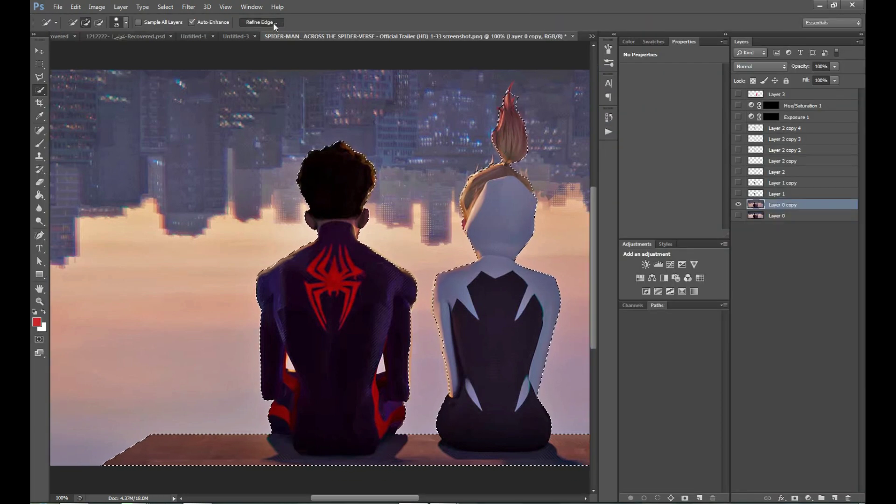
# Open Refine Edge and feather the figures' selection edge by 0.6 px.
pyautogui.click(273, 22)
pyautogui.hotkey('ctrl', '+')
pyautogui.hotkey('ctrl', '+')
pyautogui.moveTo(348, 159); pyautogui.dragTo(375, 173)
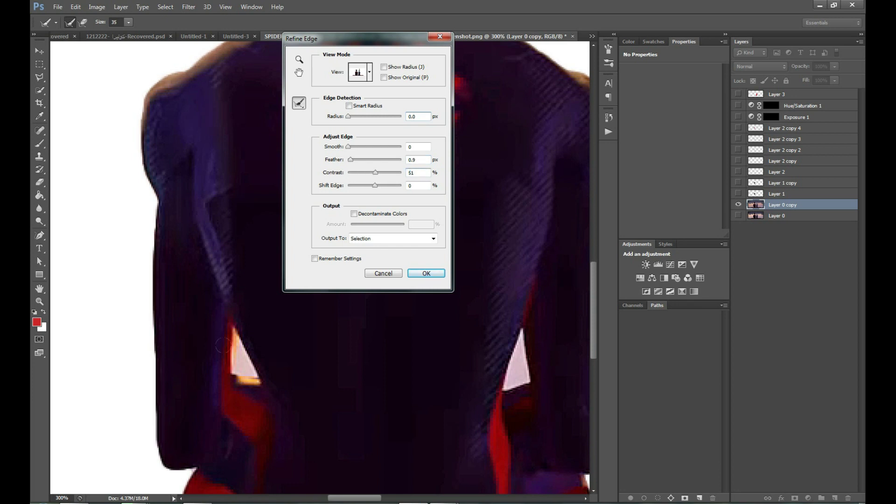
pyautogui.scroll(3, 223, 346)
pyautogui.scroll(3, 240, 370)
pyautogui.scroll(3, 180, 299)
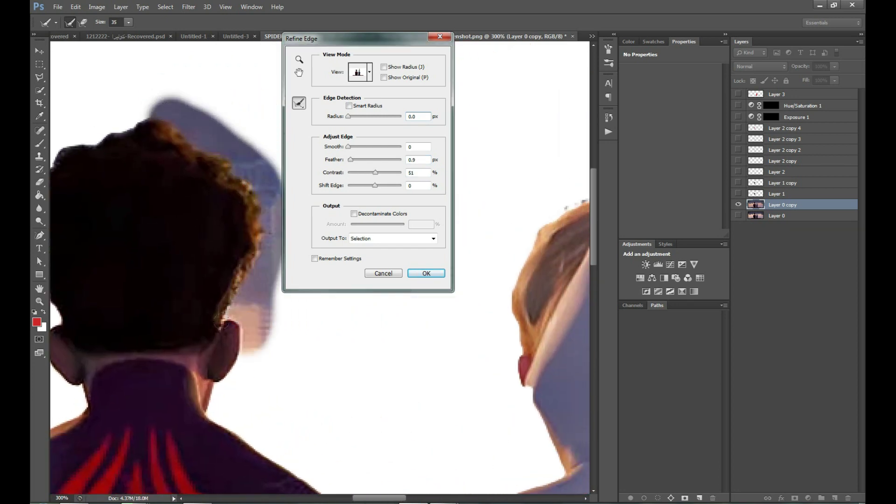
pyautogui.hscroll(5, 220, 317)
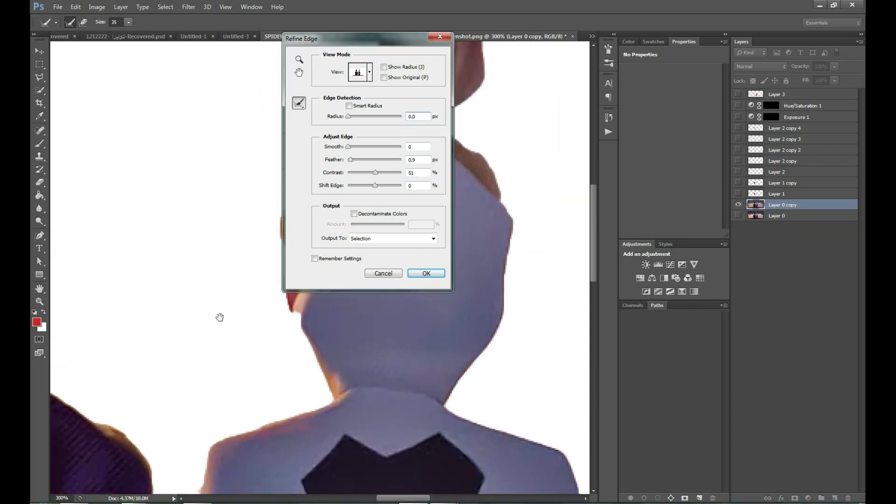
pyautogui.moveTo(327, 38); pyautogui.dragTo(607, 140)
pyautogui.scroll(3, 351, 233)
pyautogui.moveTo(390, 70)
pyautogui.mouseDown()
pyautogui.moveTo(351, 138)
pyautogui.moveTo(340, 270)
pyautogui.mouseUp()
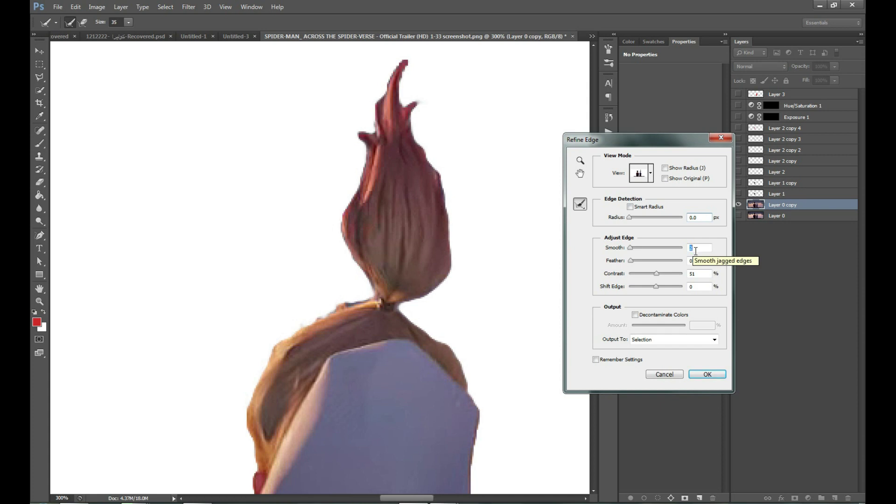
# Adjust the edge contrast and refine the selection edge along the shoulders.
pyautogui.moveTo(656, 273)
pyautogui.mouseDown()
pyautogui.moveTo(641, 273)
pyautogui.moveTo(649, 274)
pyautogui.mouseUp()
pyautogui.moveTo(469, 460); pyautogui.dragTo(348, 340)
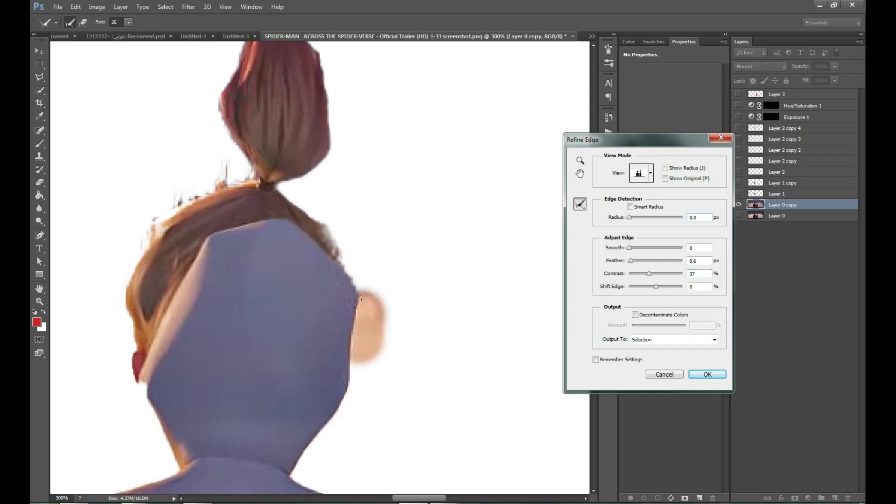
pyautogui.moveTo(353, 299); pyautogui.dragTo(426, 254)
pyautogui.moveTo(186, 430)
pyautogui.mouseDown()
pyautogui.moveTo(263, 207)
pyautogui.moveTo(259, 420)
pyautogui.mouseUp()
pyautogui.moveTo(280, 326); pyautogui.dragTo(296, 406)
pyautogui.moveTo(341, 444)
pyautogui.mouseDown()
pyautogui.moveTo(343, 411)
pyautogui.moveTo(271, 99)
pyautogui.mouseUp()
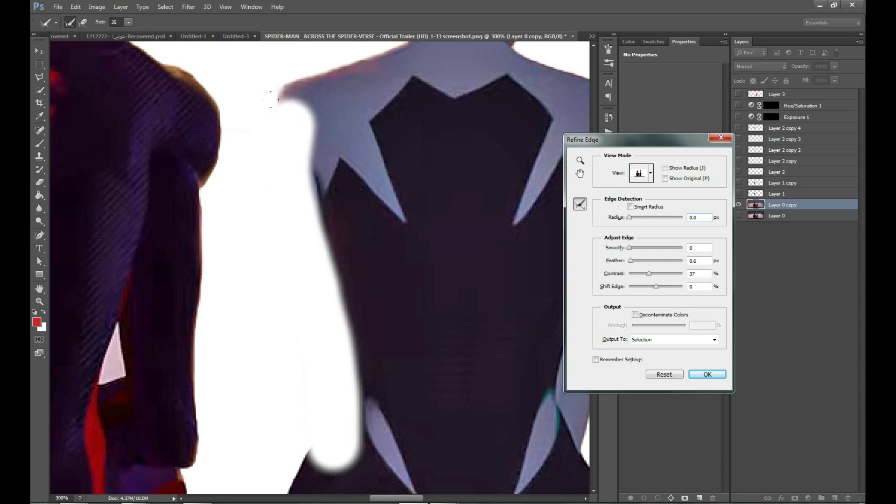
# Set edge contrast to 50%, refine the edge near the ear, and apply it.
pyautogui.moveTo(242, 467); pyautogui.dragTo(165, 170)
pyautogui.moveTo(560, 281)
pyautogui.mouseDown()
pyautogui.moveTo(194, 253)
pyautogui.moveTo(390, 406)
pyautogui.mouseUp()
pyautogui.moveTo(243, 46); pyautogui.dragTo(243, 183)
pyautogui.moveTo(654, 273); pyautogui.dragTo(655, 273)
pyautogui.click(278, 190)
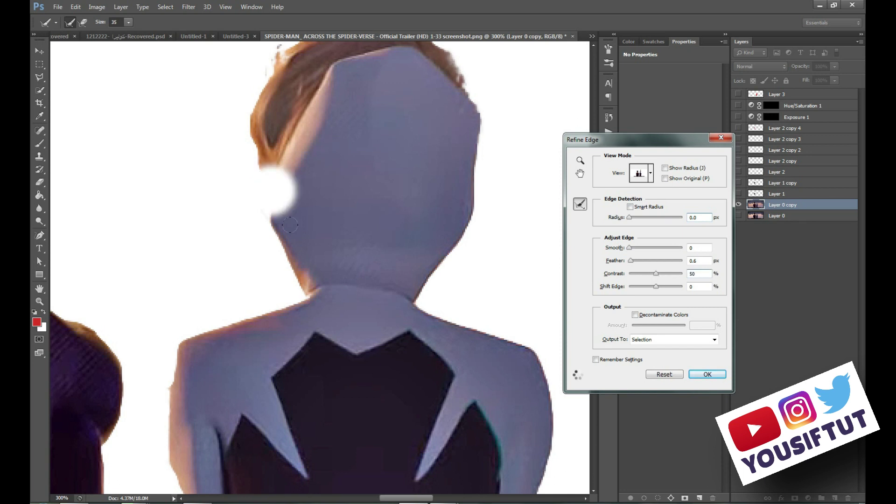
pyautogui.press('Return')
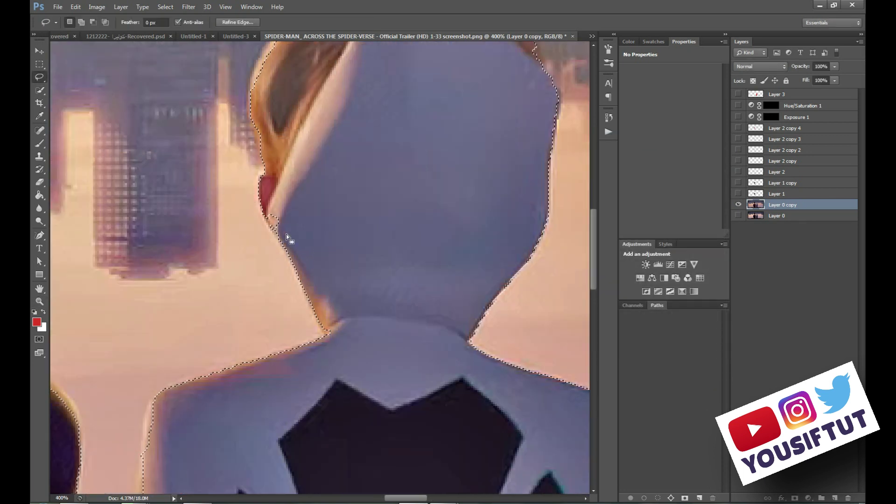
# Copy the selected characters onto their own new layer.
pyautogui.hotkey('shift', 'l')
pyautogui.scroll(-5, 287, 234)
pyautogui.hscroll(-3, 320, 294)
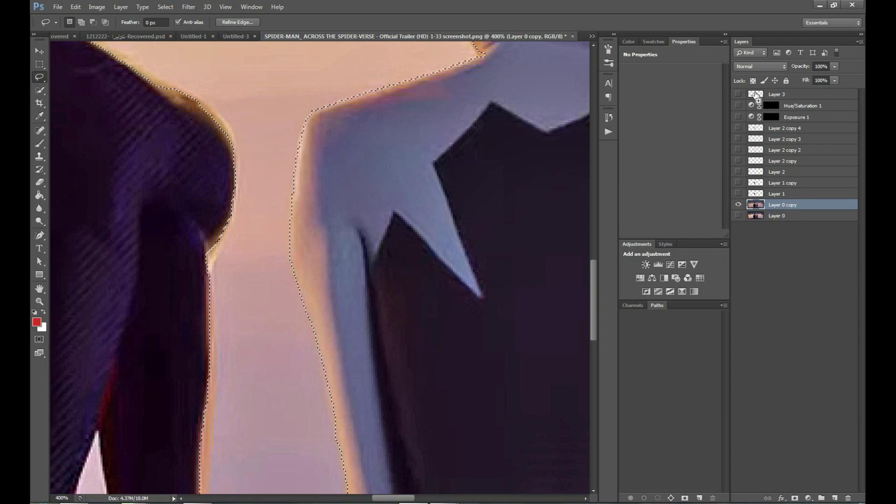
pyautogui.scroll(5, 341, 224)
pyautogui.scroll(5, 422, 352)
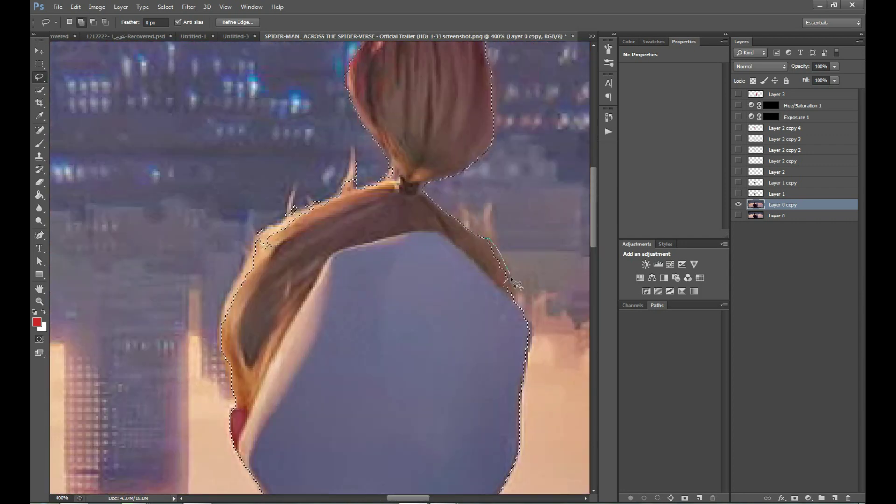
pyautogui.scroll(3, 503, 247)
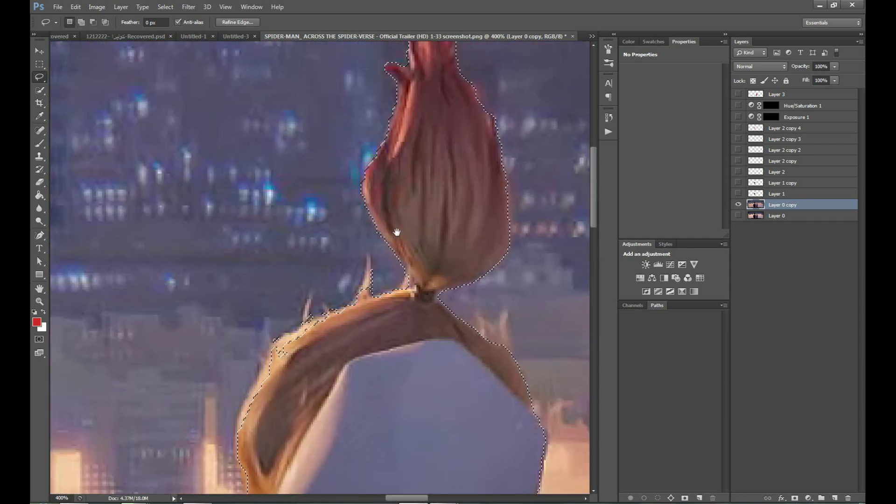
pyautogui.hotkey('ctrl', '0')
pyautogui.press('z')
pyautogui.moveTo(262, 280); pyautogui.dragTo(319, 342)
pyautogui.press('w')
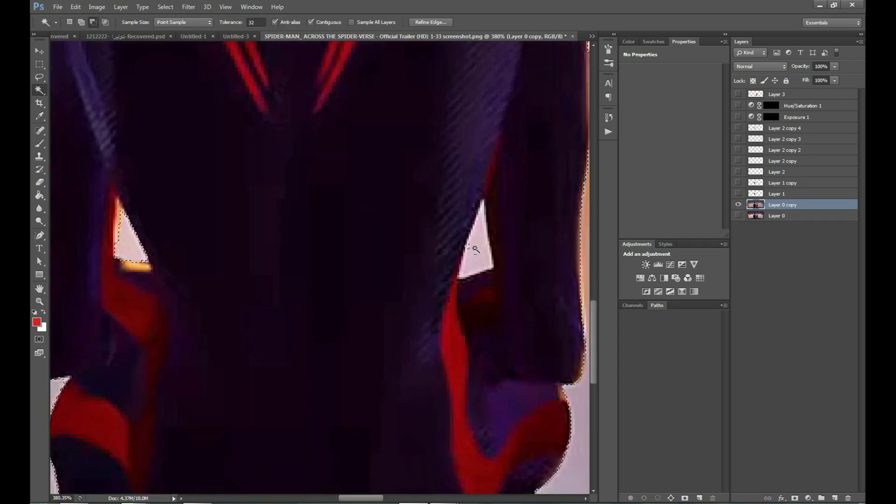
pyautogui.hotkey('ctrl', 'j')
# Duplicate Layer 0 and expand the loaded character selection by 5 px.
pyautogui.hotkey('ctrl', '0')
pyautogui.keyDown('alt'); pyautogui.click(738, 204); pyautogui.keyUp('alt')
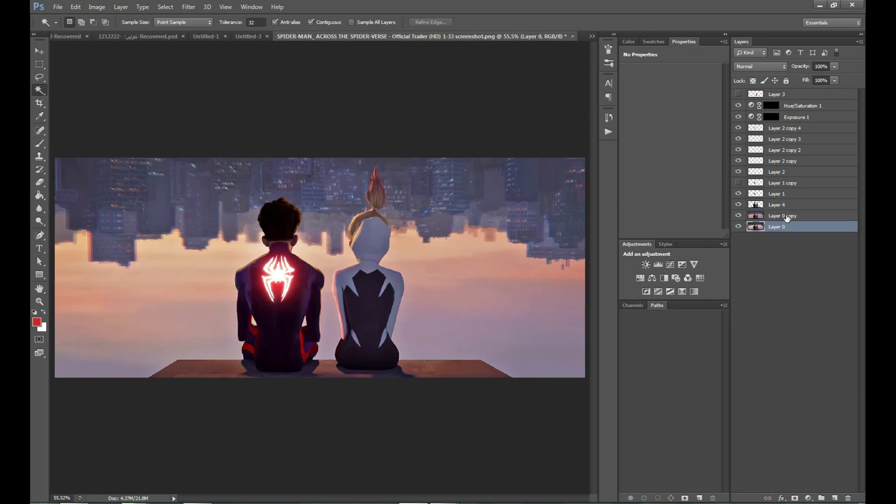
pyautogui.hotkey('ctrl', 'j')
pyautogui.keyDown('ctrl'); pyautogui.click(756, 204); pyautogui.keyUp('ctrl')
pyautogui.hotkey('shift', 'F6')
pyautogui.press('Return')
pyautogui.hotkey('alt', 's')
pyautogui.press('m')
pyautogui.press('e')
# Content-Aware fill the characters out of the background copy and compare with the original.
pyautogui.click(76, 6)
pyautogui.click(141, 147)
pyautogui.click(421, 102)
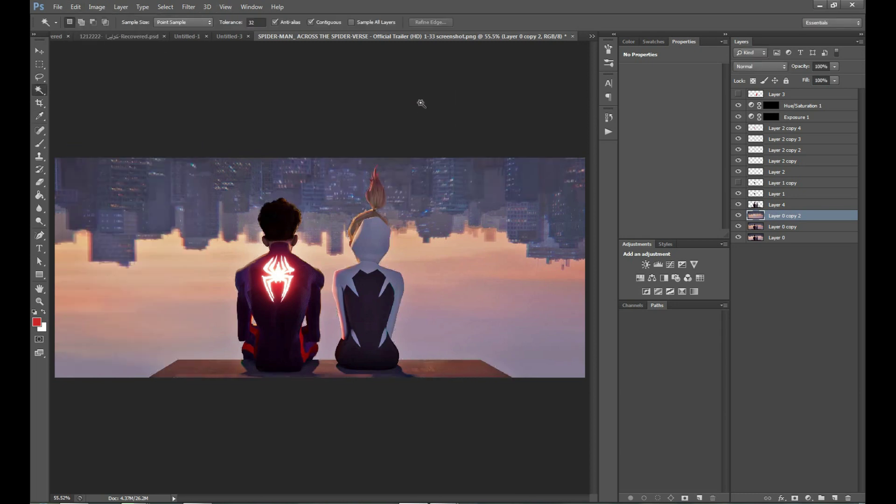
pyautogui.keyDown('alt'); pyautogui.click(739, 207); pyautogui.keyUp('alt')
pyautogui.keyDown('alt'); pyautogui.click(739, 208); pyautogui.keyUp('alt')
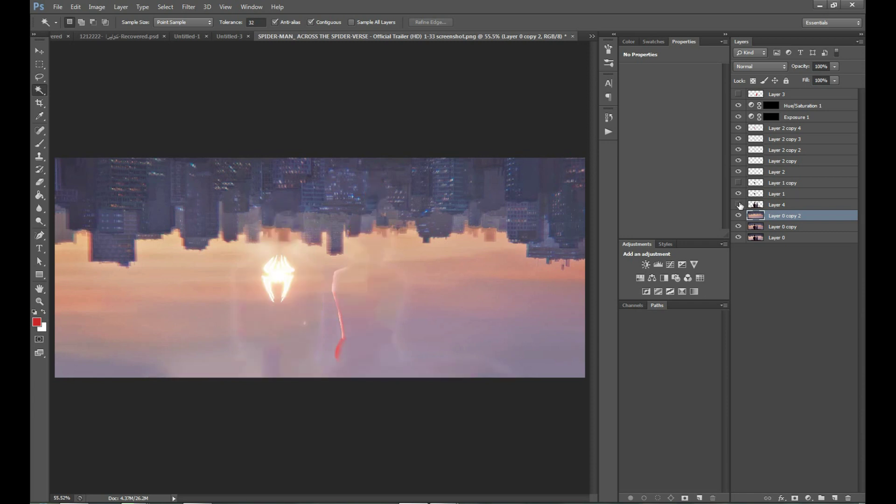
pyautogui.keyDown('alt'); pyautogui.click(739, 208); pyautogui.keyUp('alt')
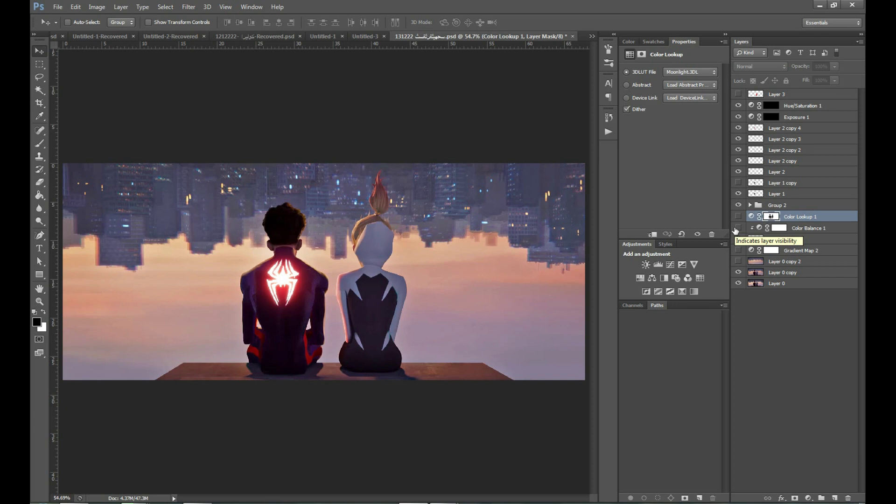
# Duplicate the filled background layer as Layer 0 copy 3.
pyautogui.click(784, 261)
pyautogui.click(739, 262)
pyautogui.hotkey('ctrl', 'j')
pyautogui.click(188, 7)
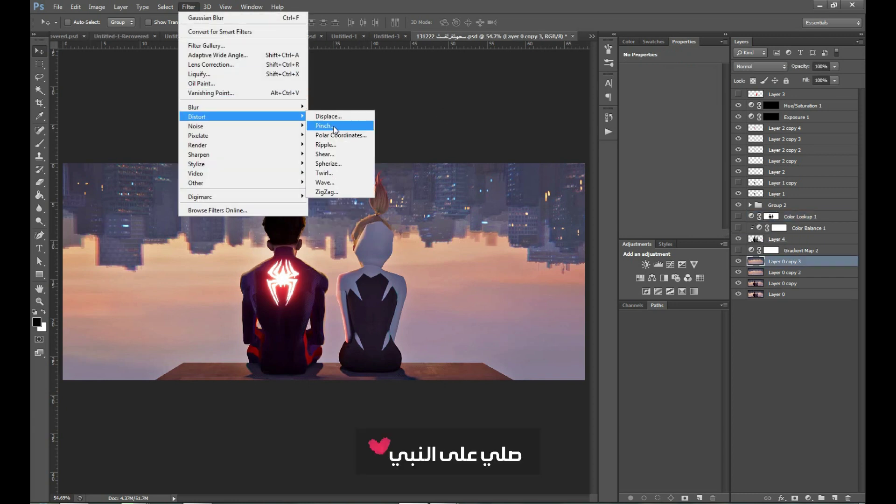
# Preview Paint Daubs with a Wide Blurry brush at size 13, then cancel.
pyautogui.click(207, 46)
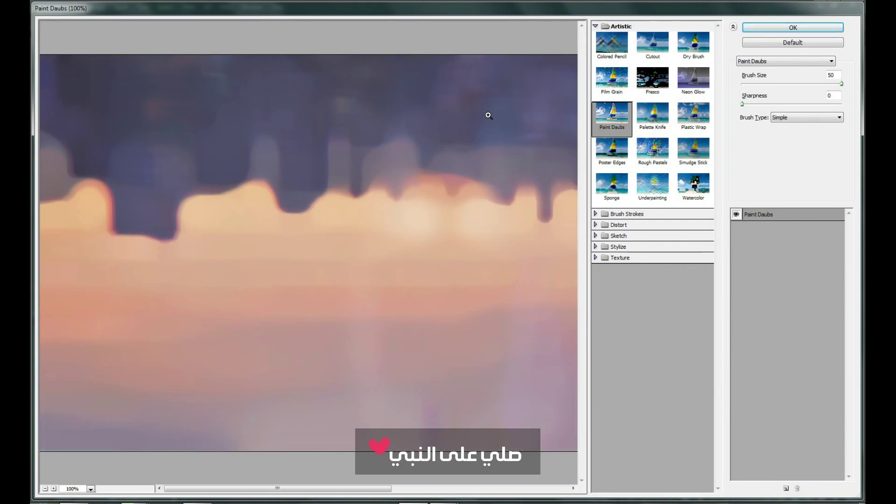
pyautogui.keyDown('alt'); pyautogui.click(489, 115); pyautogui.keyUp('alt')
pyautogui.click(806, 118)
pyautogui.click(798, 152)
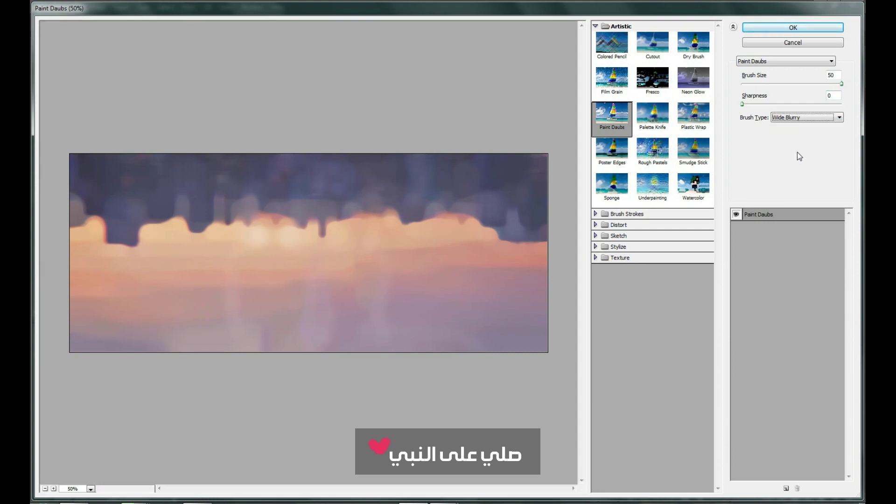
pyautogui.moveTo(842, 83); pyautogui.dragTo(765, 84)
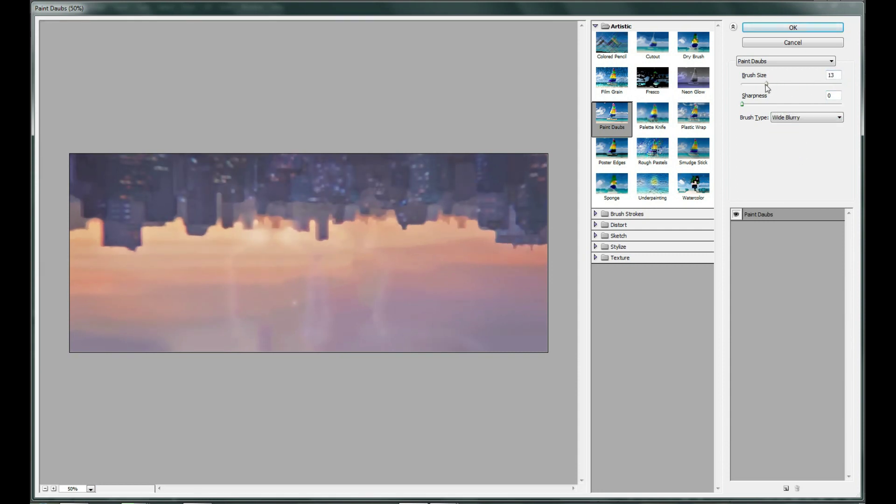
pyautogui.press('Escape')
# Apply Paint Daubs with a Simple brush and sharpness raised to 3.
pyautogui.click(189, 6)
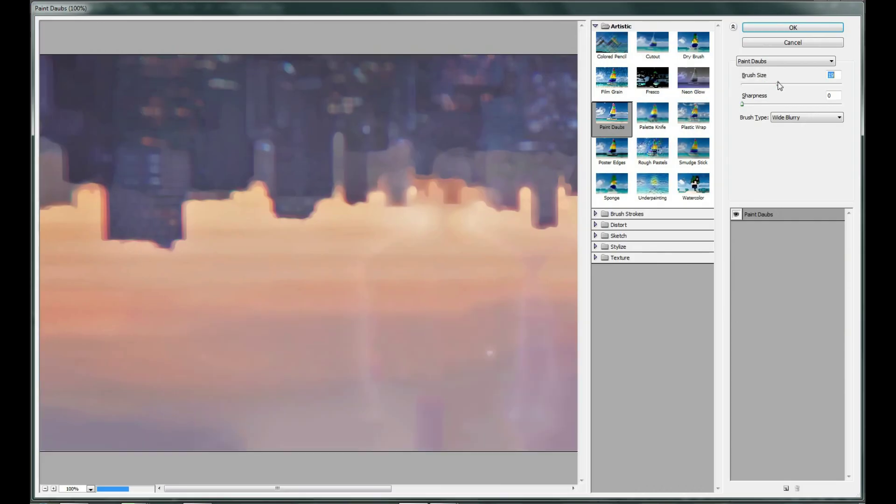
pyautogui.click(807, 117)
pyautogui.moveTo(742, 104)
pyautogui.mouseDown()
pyautogui.moveTo(791, 103)
pyautogui.moveTo(769, 103)
pyautogui.mouseUp()
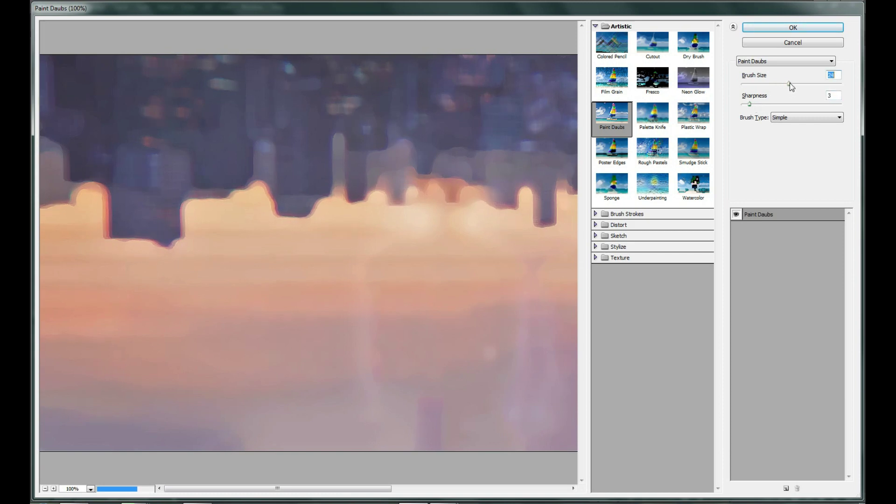
pyautogui.click(803, 26)
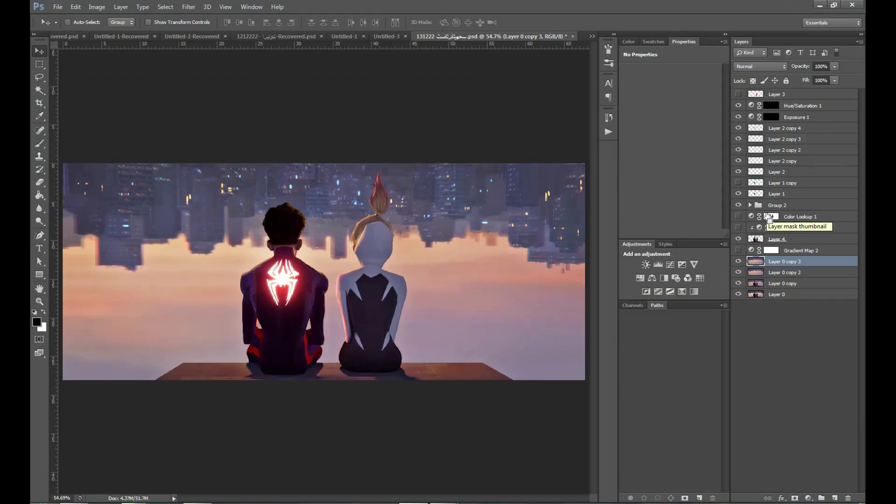
# Flip the painted background copy vertically.
pyautogui.press('z')
pyautogui.scroll(2, 350, 280)
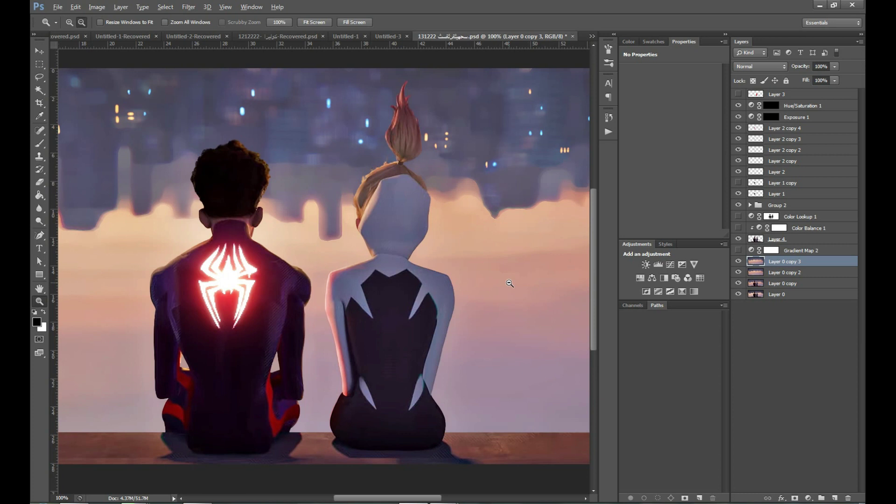
pyautogui.click(738, 251)
pyautogui.hotkey('ctrl', '-')
pyautogui.hotkey('ctrl', '-')
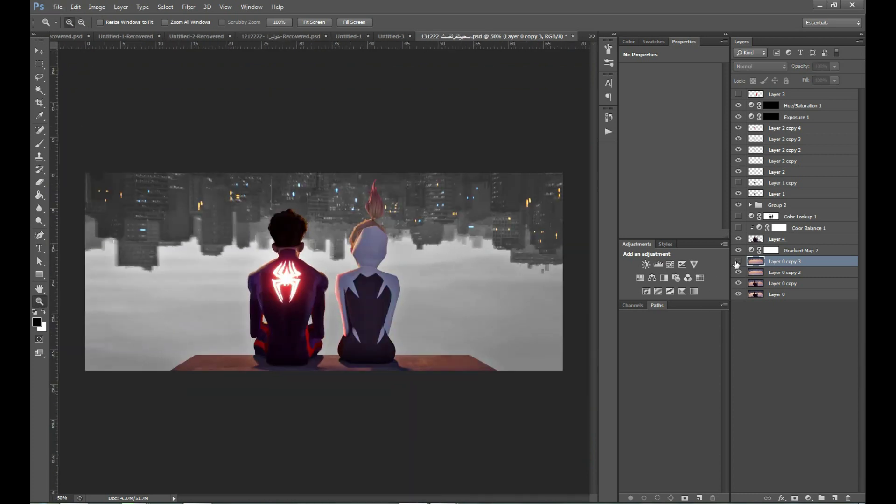
pyautogui.click(737, 261)
pyautogui.hotkey('ctrl', 't')
pyautogui.rightClick(540, 252)
pyautogui.click(560, 413)
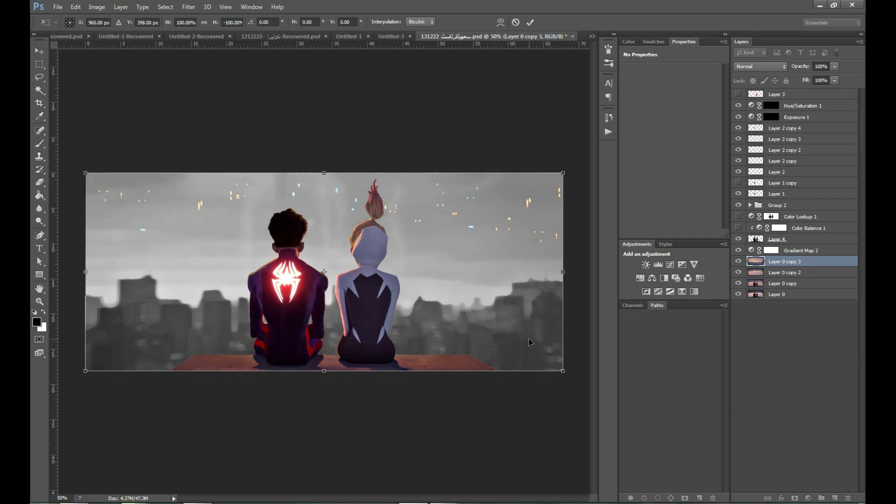
pyautogui.press('Return')
# Duplicate the flipped layer, flip the copy, and blend it in Darker Color mode.
pyautogui.hotkey('ctrl', 'j')
pyautogui.click(738, 251)
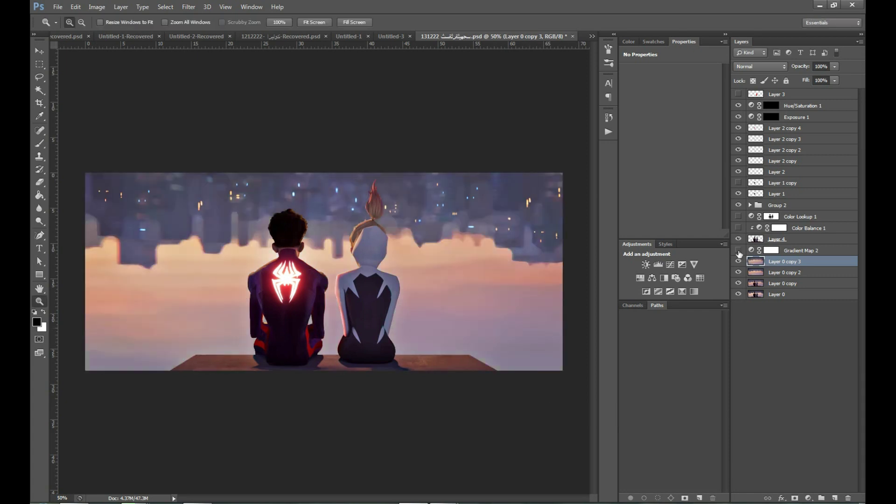
pyautogui.hotkey('ctrl', 't')
pyautogui.rightClick(519, 279)
pyautogui.click(541, 437)
pyautogui.press('Return')
pyautogui.click(760, 66)
pyautogui.click(753, 105)
# Flip the Layer 0 copy 4 vertically once more.
pyautogui.scroll(-1, 755, 69)
pyautogui.scroll(-2, 755, 69)
pyautogui.scroll(-1, 756, 68)
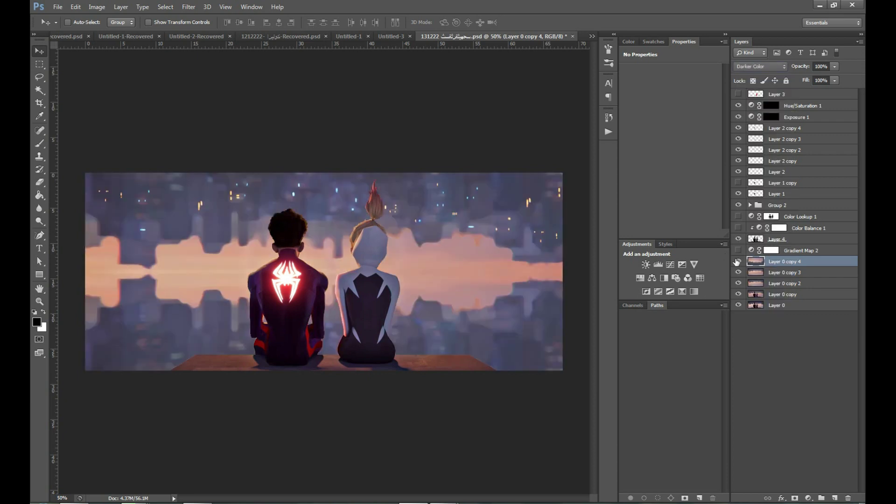
pyautogui.hotkey('ctrl', 't')
pyautogui.rightClick(554, 281)
pyautogui.click(567, 435)
pyautogui.press('Return')
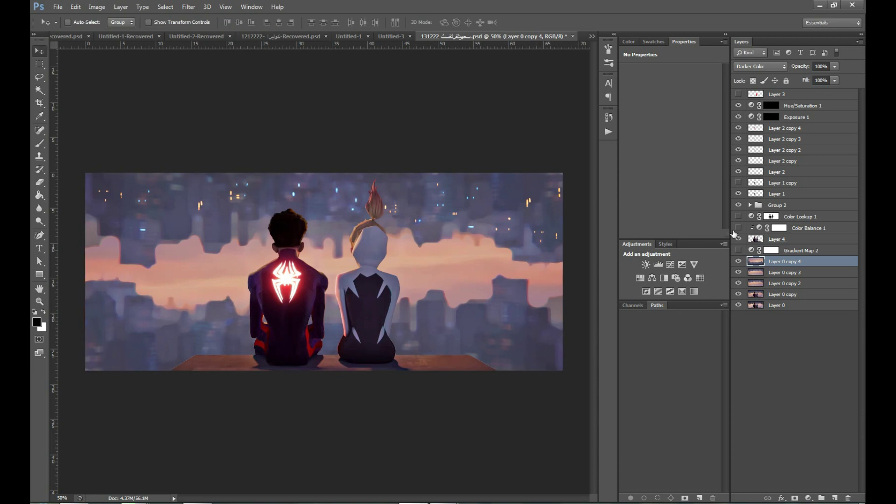
# Duplicate Group 2, flip it vertically and move it down about 75 px.
pyautogui.hotkey('ctrl', 'j')
pyautogui.hotkey('ctrl', 't')
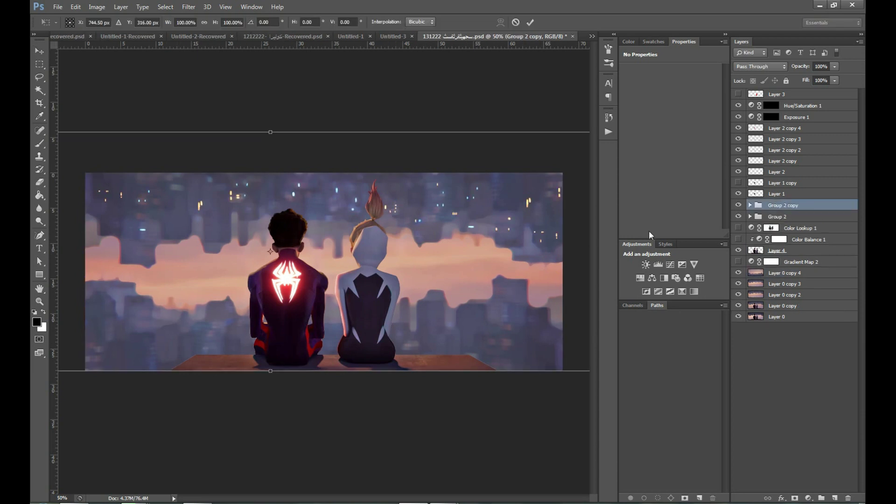
pyautogui.rightClick(527, 248)
pyautogui.rightClick(535, 328)
pyautogui.click(548, 480)
pyautogui.press('Return')
pyautogui.moveTo(514, 293); pyautogui.dragTo(517, 327)
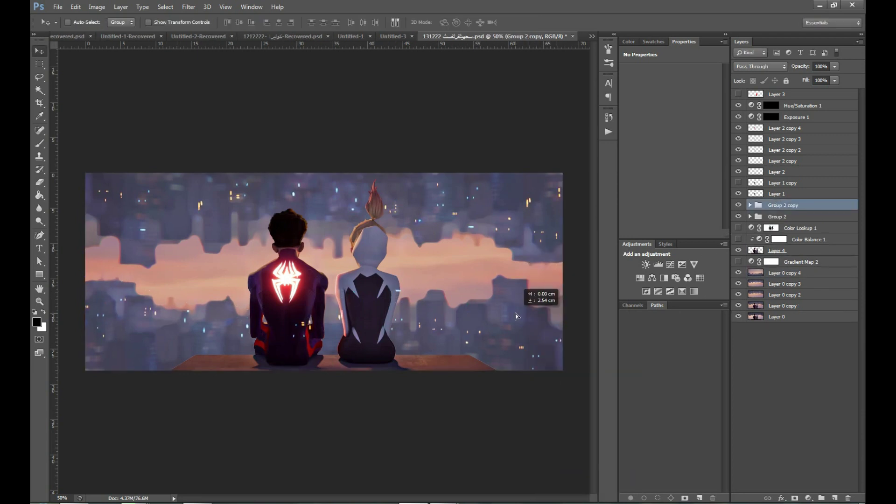
# Mask the group copy to the characters' silhouette, merge it, and set it to Screen.
pyautogui.keyDown('ctrl'); pyautogui.click(754, 254); pyautogui.keyUp('ctrl')
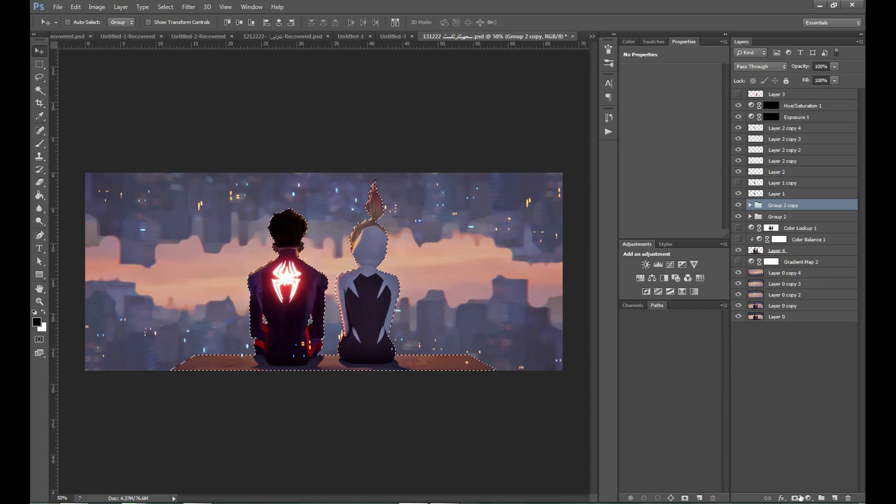
pyautogui.click(793, 498)
pyautogui.hotkey('ctrl', 'e')
pyautogui.click(760, 66)
pyautogui.click(747, 160)
# Try a Gaussian blur on the merged lights, then undo back to the masked group.
pyautogui.press('z')
pyautogui.click(270, 193)
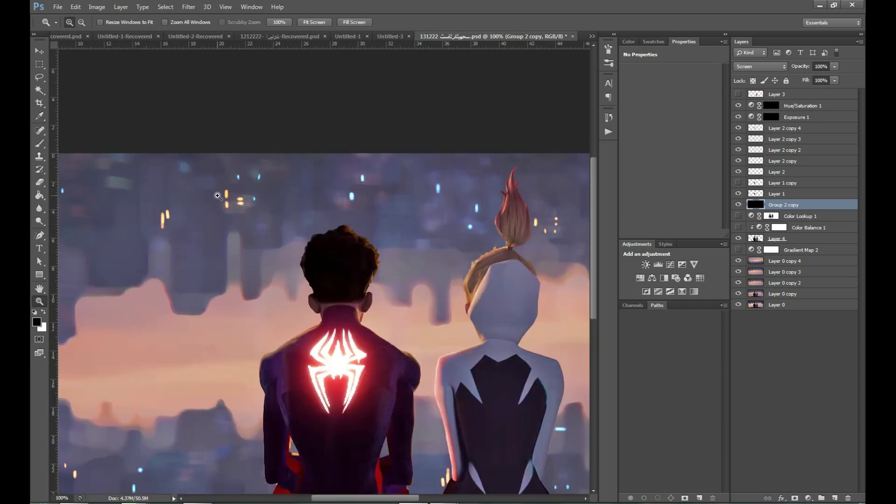
pyautogui.click(188, 7)
pyautogui.click(336, 178)
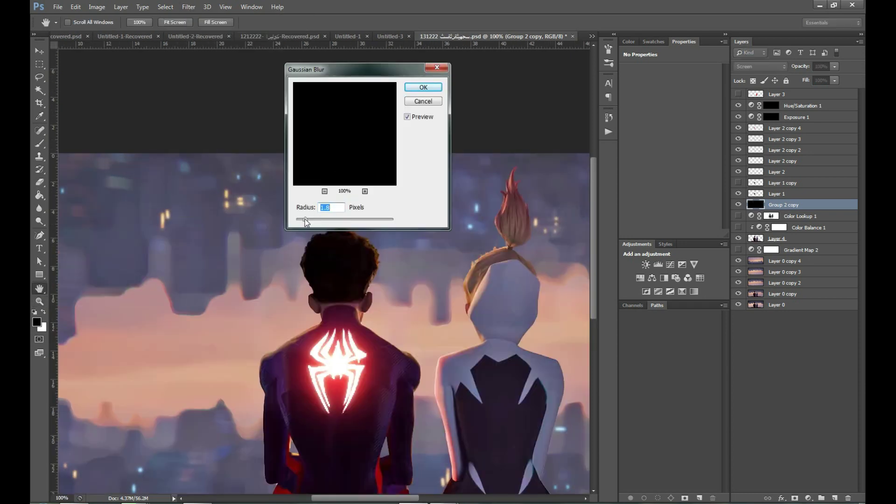
pyautogui.press('Return')
pyautogui.hotkey('ctrl', '0')
pyautogui.press('v')
pyautogui.hotkey('ctrl', 'alt', 'z')
pyautogui.hotkey('ctrl', 'alt', 'z')
pyautogui.hotkey('ctrl', 'alt', 'z')
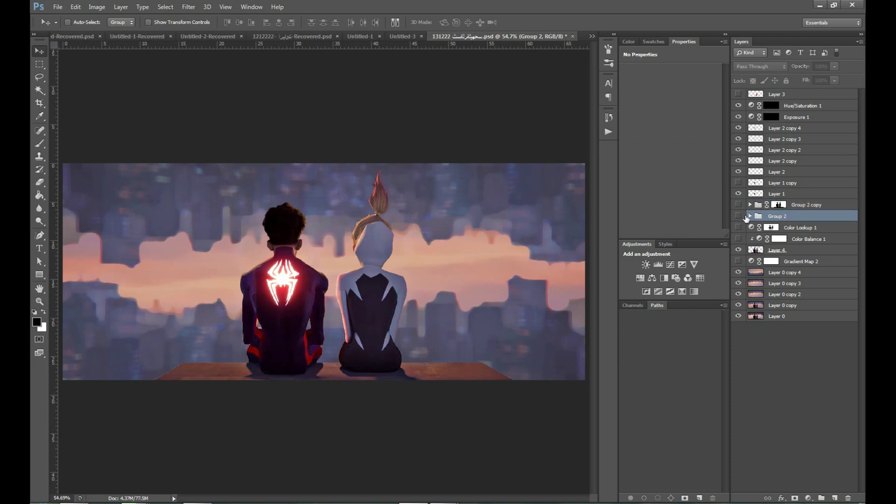
# Merge the masked group copy and set it to Linear Dodge (Add).
pyautogui.hotkey('ctrl', 'e')
pyautogui.click(760, 67)
pyautogui.click(769, 178)
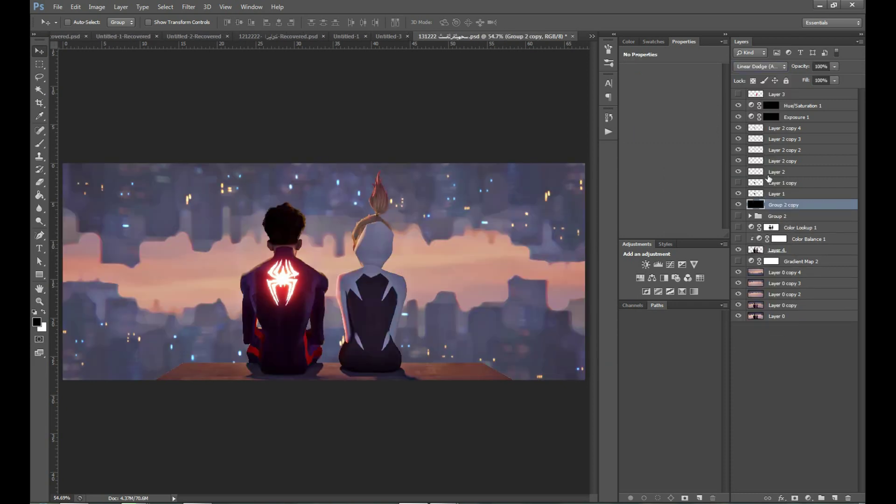
pyautogui.click(738, 261)
pyautogui.press('z')
pyautogui.click(313, 323)
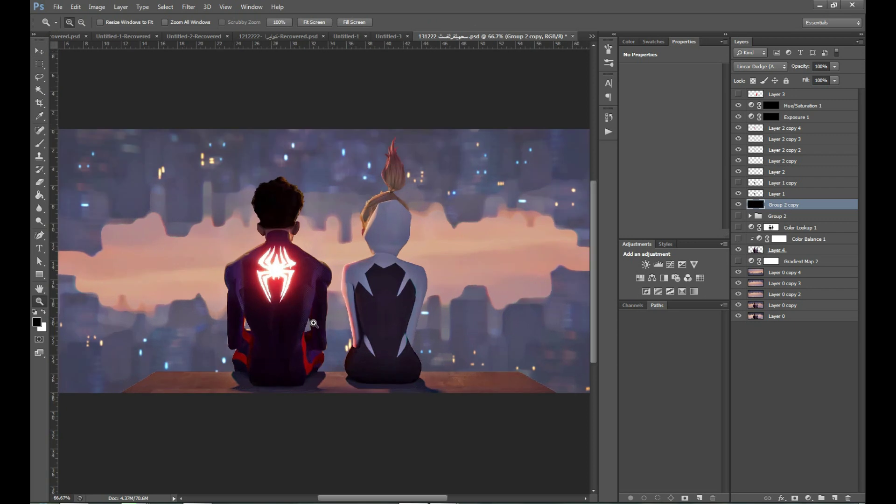
# Create a new layer and pick a saturated orange foreground colour for the glow.
pyautogui.click(833, 498)
pyautogui.click(759, 66)
pyautogui.click(769, 178)
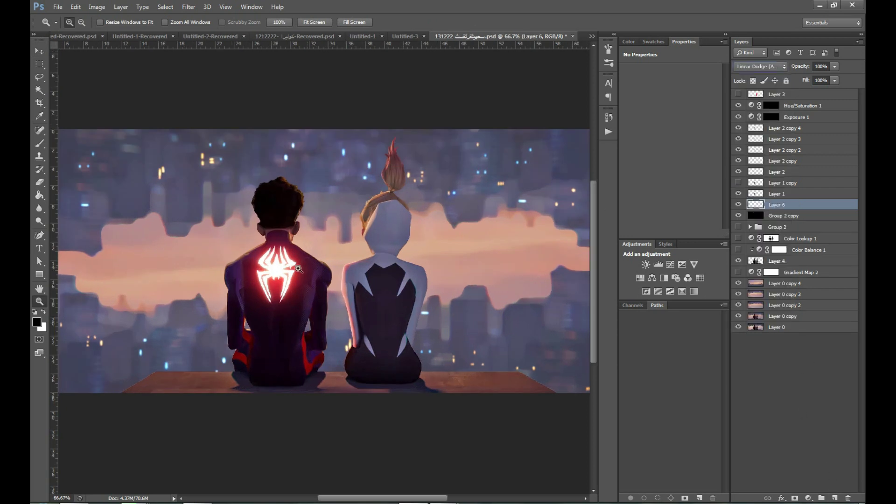
pyautogui.press('i')
pyautogui.click(78, 292)
pyautogui.click(36, 322)
pyautogui.click(476, 120)
pyautogui.click(608, 80)
pyautogui.press('b')
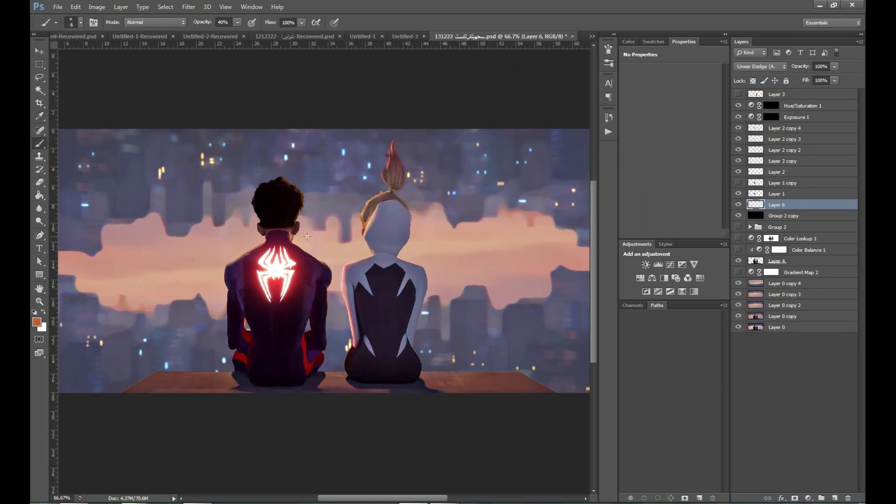
# Move Layer 6 beneath the character layer, Layer 4, and inspect the characters.
pyautogui.moveTo(789, 206); pyautogui.dragTo(789, 265)
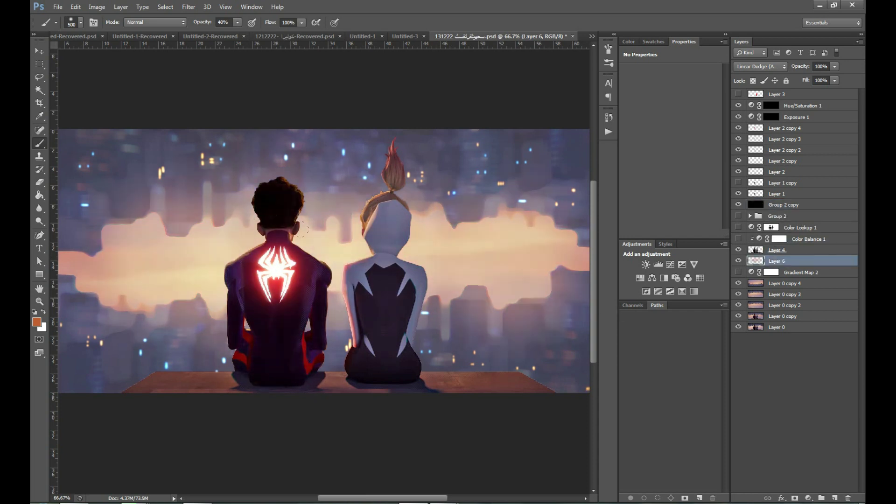
pyautogui.press('v')
pyautogui.hotkey('ctrl', '-')
pyautogui.press('z')
pyautogui.click(308, 308)
pyautogui.click(195, 349)
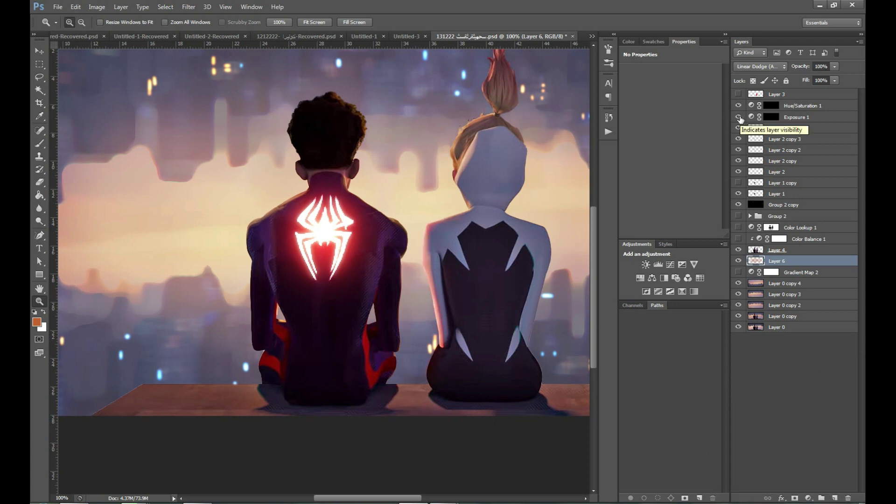
pyautogui.hotkey('ctrl', '-')
pyautogui.hotkey('ctrl', '-')
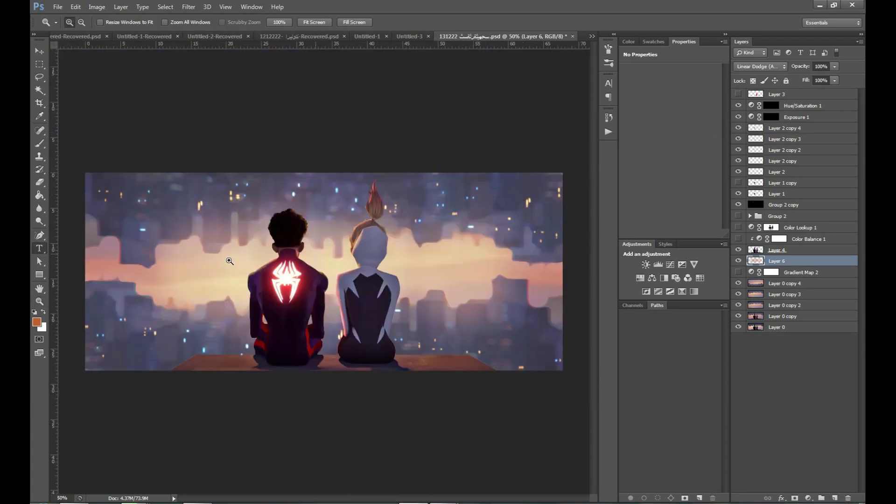
# Add the title text line left of the characters and nudge it into place.
pyautogui.press('t')
pyautogui.press('d')
pyautogui.click(229, 260)
pyautogui.write('ACoss the multiverse')
pyautogui.hotkey('ctrl', 'Return')
pyautogui.press('v')
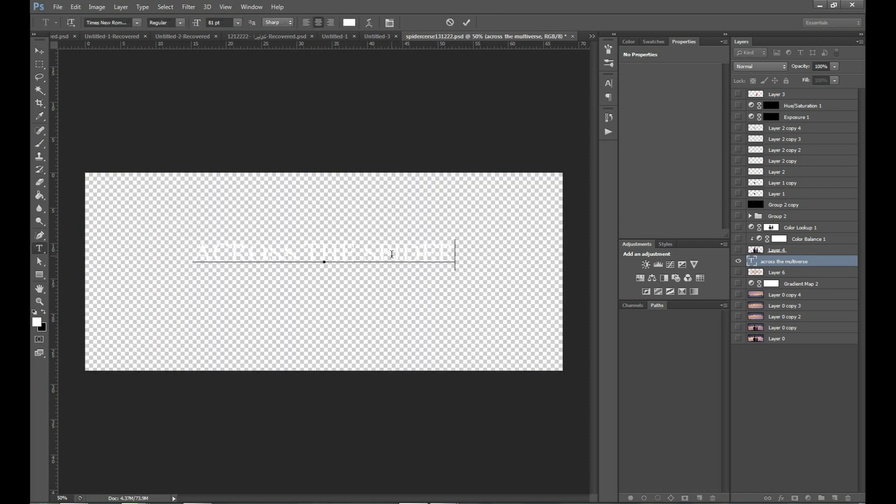
pyautogui.write('verse')
pyautogui.hotkey('ctrl', 'Return')
pyautogui.press('v')
pyautogui.moveTo(294, 259)
pyautogui.mouseDown()
pyautogui.moveTo(372, 267)
pyautogui.moveTo(295, 260)
pyautogui.mouseUp()
# Change the title font to Tw Cen MT Bold.
pyautogui.doubleClick(752, 261)
pyautogui.click(609, 83)
pyautogui.press('Down')
pyautogui.press('Down')
pyautogui.press('Down')
pyautogui.press('Return')
pyautogui.press('Down')
pyautogui.press('Down')
pyautogui.press('Down')
pyautogui.hotkey('ctrl', 'Return')
pyautogui.press('v')
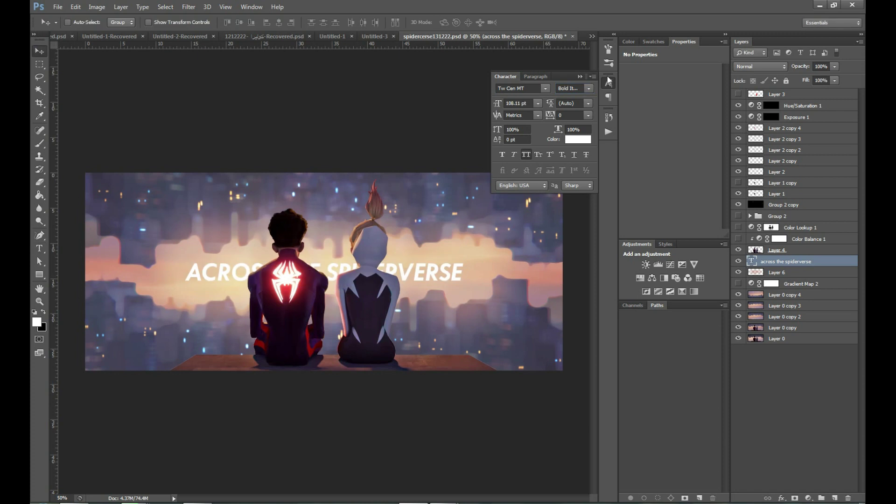
# Widen the title's letter spacing with Alt+Right Arrow.
pyautogui.click(608, 83)
pyautogui.doubleClick(752, 261)
pyautogui.hotkey('alt', 'Right')
pyautogui.hotkey('alt', 'Right')
pyautogui.hotkey('alt', 'Right')
pyautogui.hotkey('alt', 'Right')
pyautogui.hotkey('alt', 'Right')
pyautogui.hotkey('alt', 'Right')
pyautogui.hotkey('ctrl', 'Return')
pyautogui.press('v')
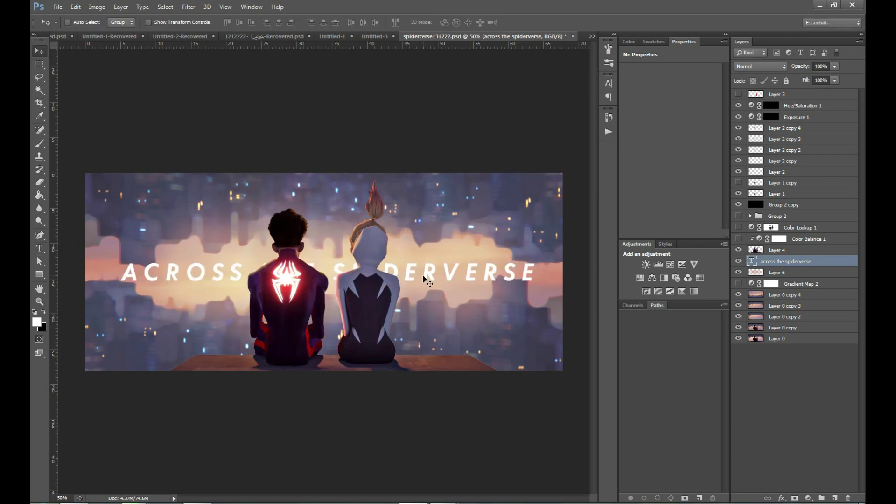
# Scale the title down with Free Transform and spread its letters even wider across the banner.
pyautogui.hotkey('ctrl', '+')
pyautogui.press('Tab')
pyautogui.hotkey('ctrl', 't')
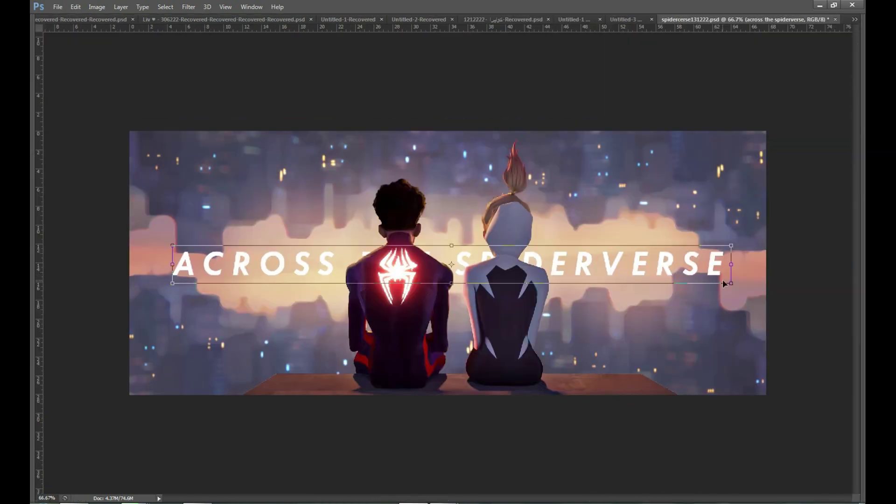
pyautogui.moveTo(724, 284); pyautogui.dragTo(635, 278)
pyautogui.doubleClick(608, 264)
pyautogui.hotkey('alt', 'Right')
pyautogui.hotkey('alt', 'Right')
pyautogui.hotkey('alt', 'Right')
pyautogui.hotkey('ctrl', 'Return')
pyautogui.press('Tab')
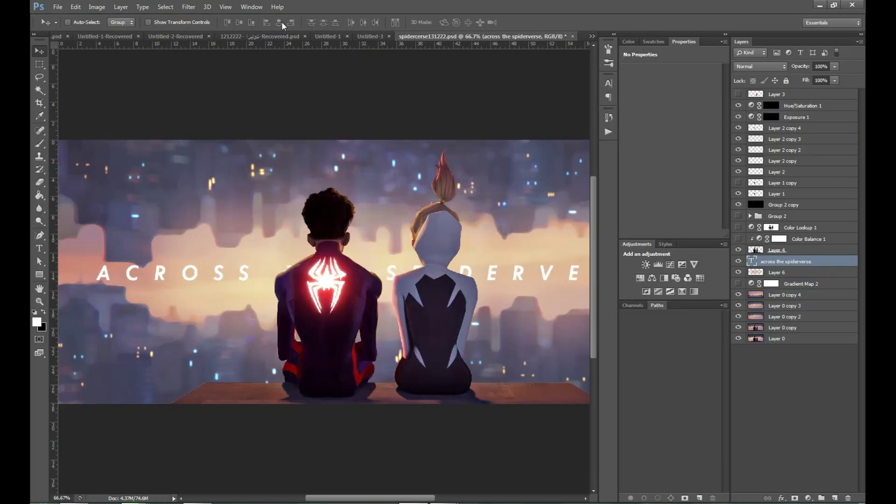
pyautogui.press('Tab')
pyautogui.hotkey('ctrl', 'z')
pyautogui.hotkey('ctrl', 'z')
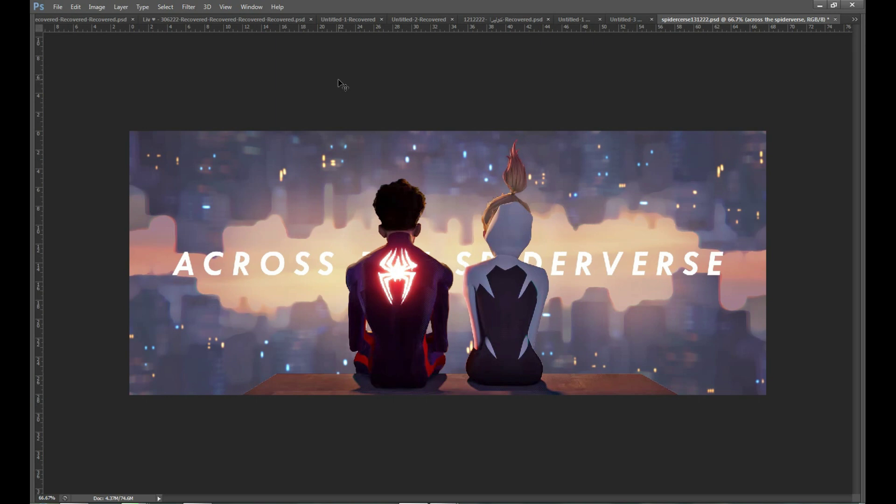
# Set the title layer's Blend If Underlying Layer split sliders to 118/165 so dark areas show through.
pyautogui.press('Tab')
pyautogui.keyDown('alt'); pyautogui.click(489, 237); pyautogui.keyUp('alt')
pyautogui.doubleClick(850, 264)
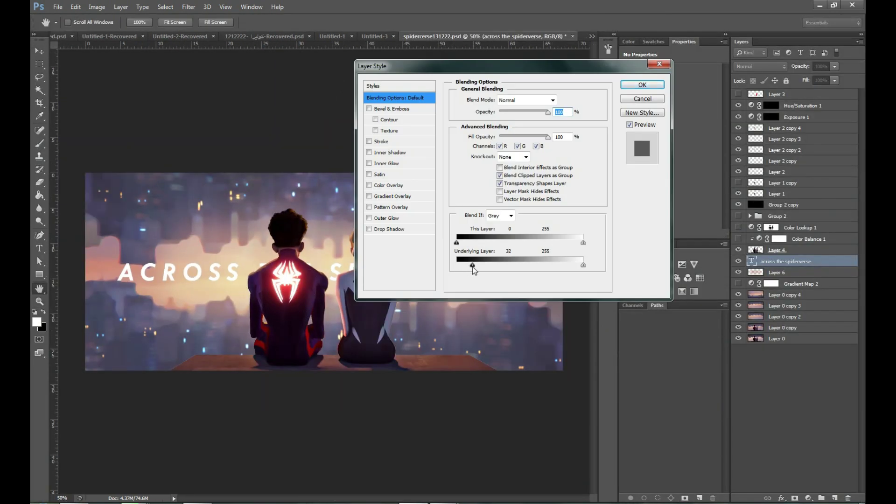
pyautogui.moveTo(520, 265); pyautogui.dragTo(532, 266)
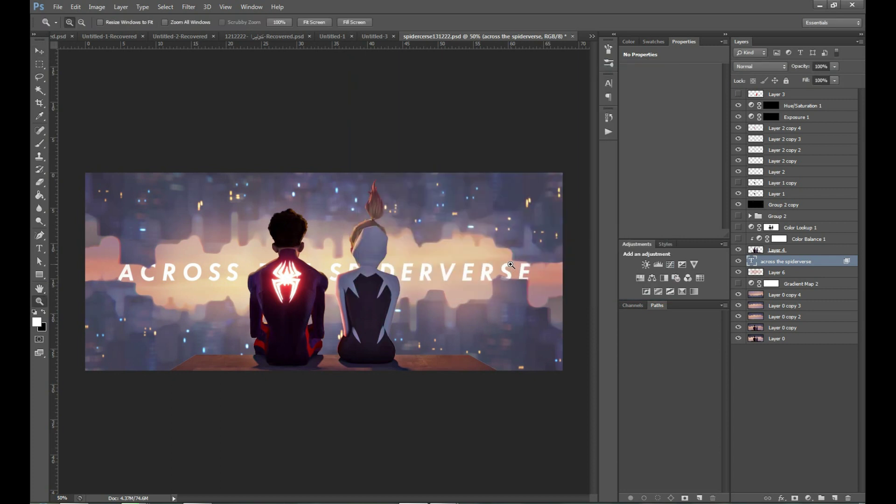
pyautogui.keyDown('ctrl'); pyautogui.click(553, 280); pyautogui.keyUp('ctrl')
pyautogui.keyDown('ctrl'); pyautogui.click(552, 280); pyautogui.keyUp('ctrl')
pyautogui.moveTo(454, 68); pyautogui.dragTo(602, 35)
pyautogui.moveTo(657, 233); pyautogui.dragTo(667, 238)
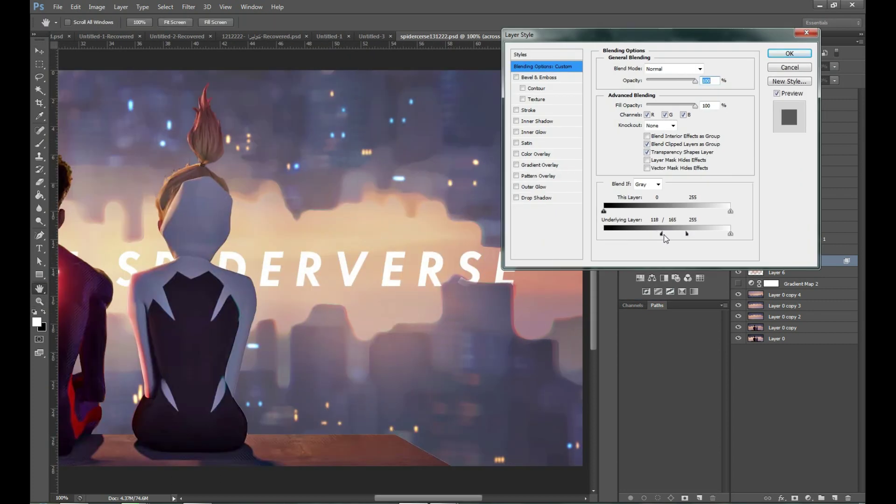
pyautogui.press('Return')
pyautogui.hotkey('ctrl', '0')
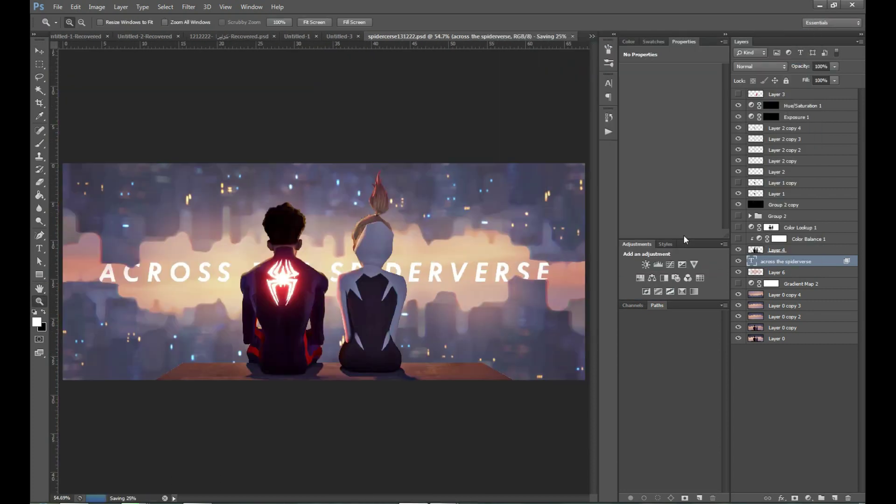
# Add a Vibrance adjustment layer above the base image and raise Vibrance to +78.
pyautogui.click(738, 284)
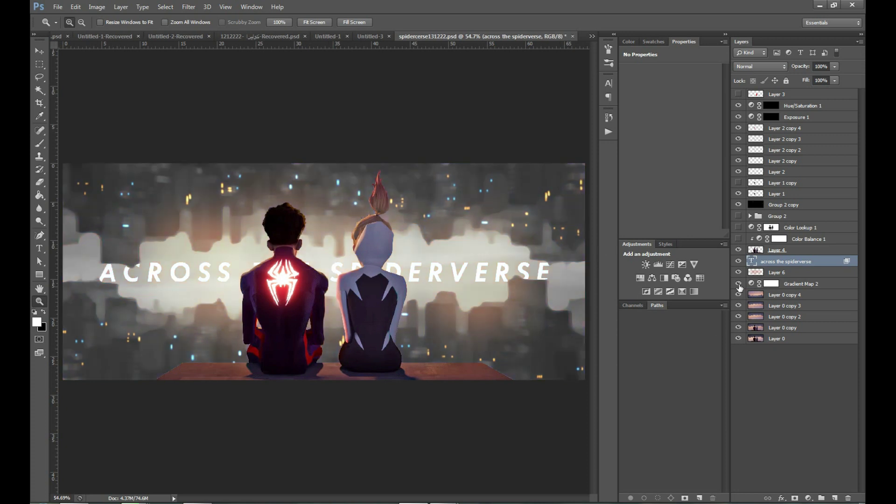
pyautogui.click(738, 284)
pyautogui.click(789, 295)
pyautogui.click(694, 265)
pyautogui.moveTo(670, 79)
pyautogui.mouseDown()
pyautogui.moveTo(715, 80)
pyautogui.moveTo(706, 82)
pyautogui.mouseUp()
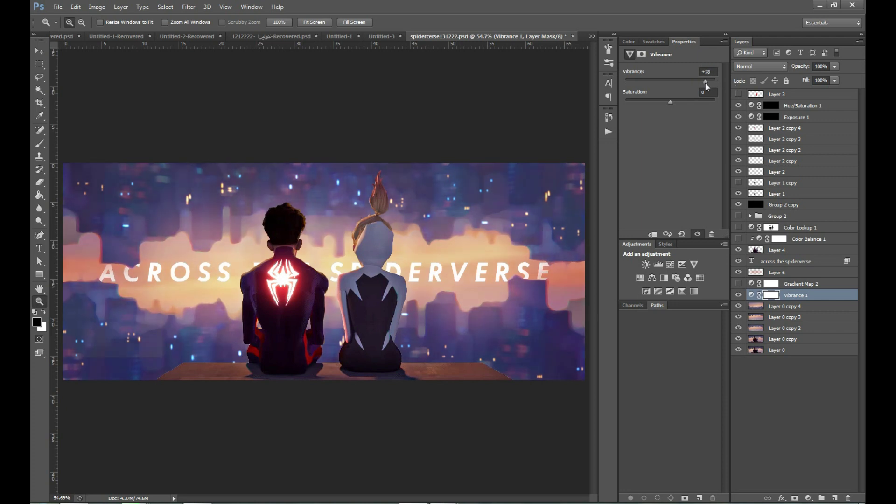
# Try a clipped Hue/Saturation darkening on Layer 4, then remove it.
pyautogui.click(793, 250)
pyautogui.click(640, 278)
pyautogui.moveTo(670, 150)
pyautogui.mouseDown()
pyautogui.moveTo(591, 154)
pyautogui.moveTo(680, 152)
pyautogui.mouseUp()
pyautogui.press('Delete')
pyautogui.click(354, 309)
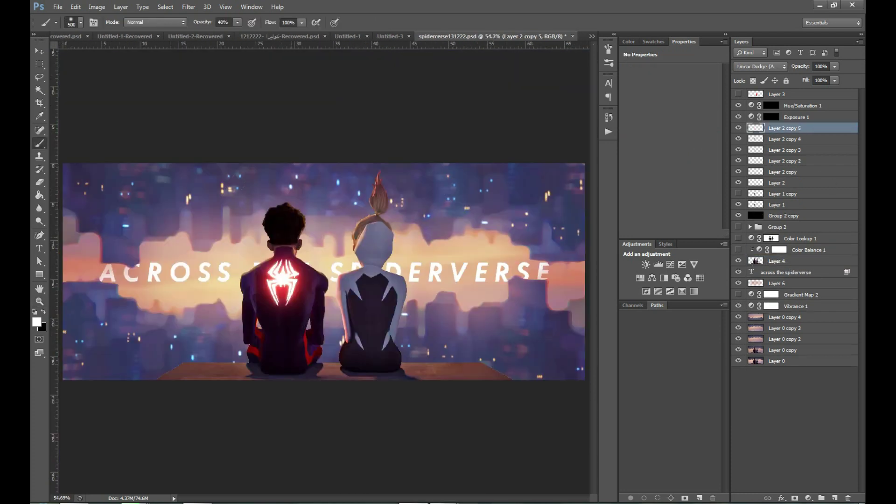
# Set the foreground painting colour to red in the Color Picker.
pyautogui.click(36, 322)
pyautogui.click(488, 136)
pyautogui.click(604, 78)
# Duplicate Layer 5 copy and its Gradient Map from Group 2 to the top, filling the copy with black.
pyautogui.press('z')
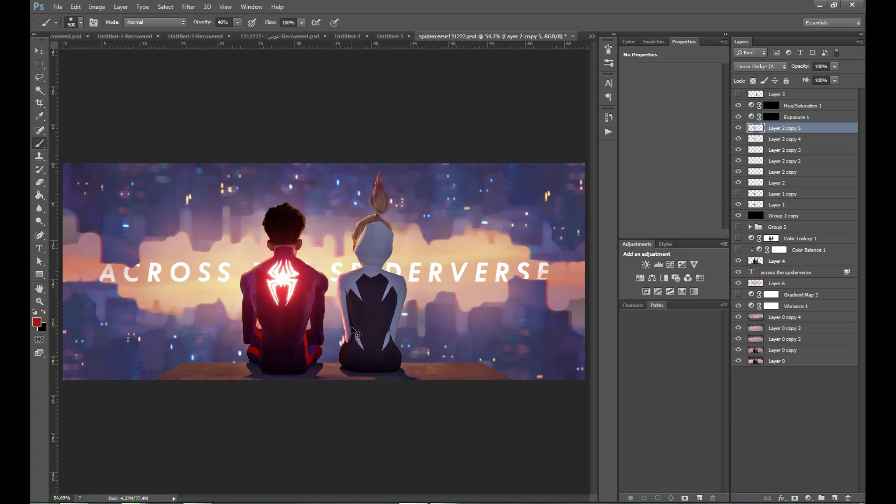
pyautogui.click(392, 295)
pyautogui.click(392, 295)
pyautogui.click(394, 211)
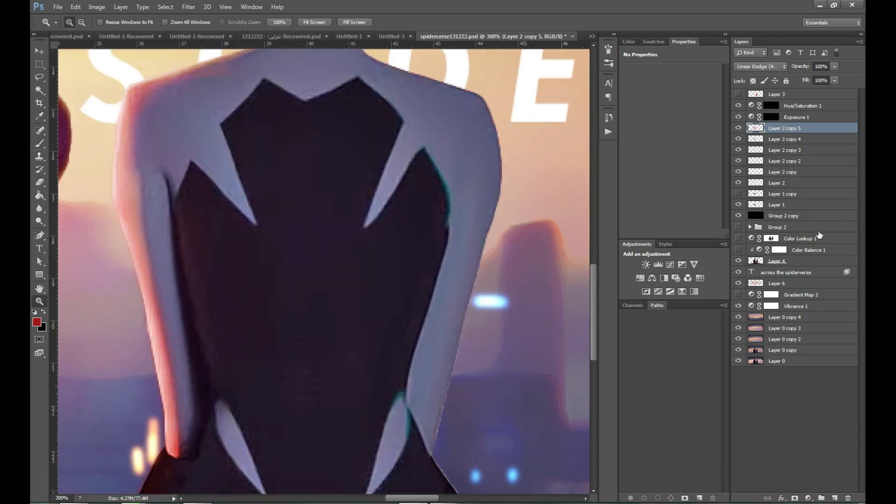
pyautogui.click(751, 227)
pyautogui.click(758, 238)
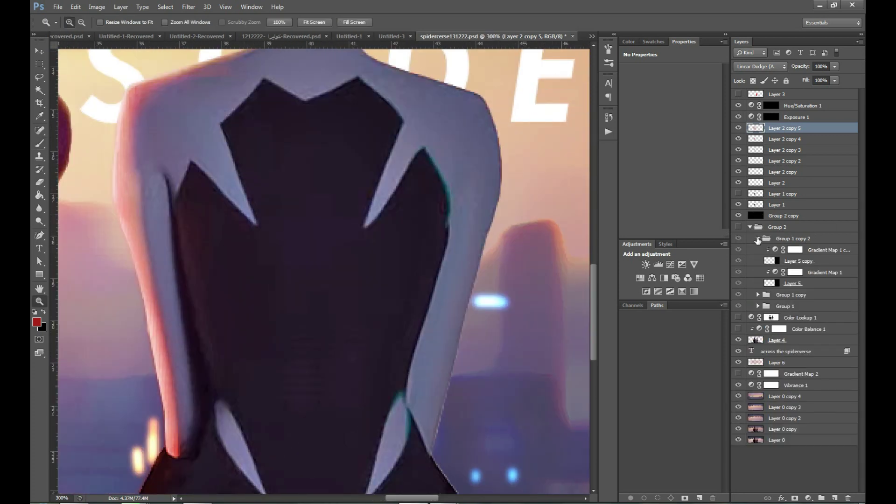
pyautogui.click(827, 261)
pyautogui.keyDown('shift'); pyautogui.click(822, 250); pyautogui.keyUp('shift')
pyautogui.moveTo(822, 250); pyautogui.dragTo(836, 125)
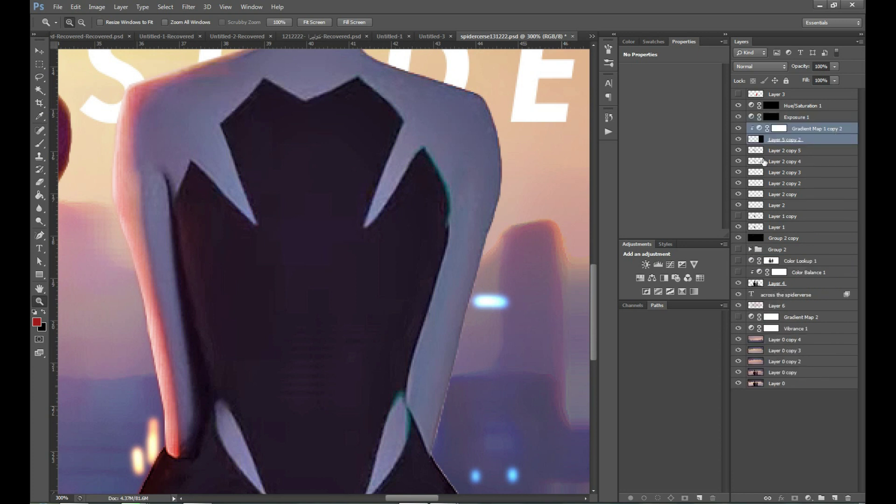
pyautogui.click(803, 141)
pyautogui.hotkey('alt', 'BackSpace')
# Set the Brush to size 57 and test a glow stroke on the back, then undo it.
pyautogui.press('b')
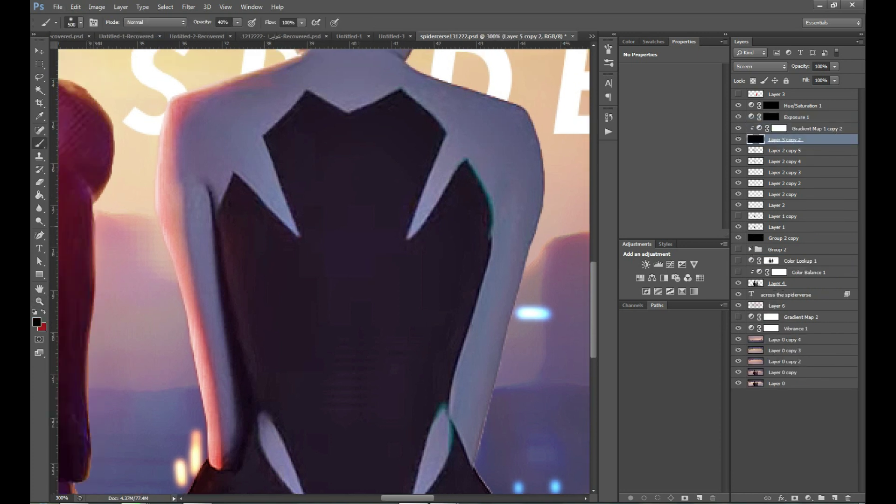
pyautogui.rightClick(363, 225)
pyautogui.write('57')
pyautogui.press('Return')
pyautogui.moveTo(360, 201); pyautogui.dragTo(357, 255)
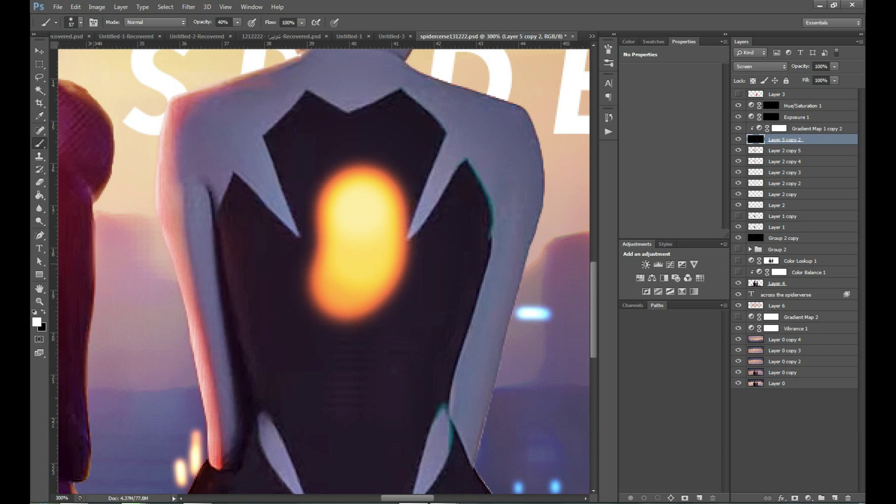
pyautogui.hotkey('ctrl', 'z')
pyautogui.click(779, 129)
# Change the orange and yellow gradient stops to magenta and move the magenta stop to 65%.
pyautogui.click(677, 74)
pyautogui.click(396, 260)
pyautogui.click(400, 300)
pyautogui.moveTo(528, 155); pyautogui.dragTo(524, 103)
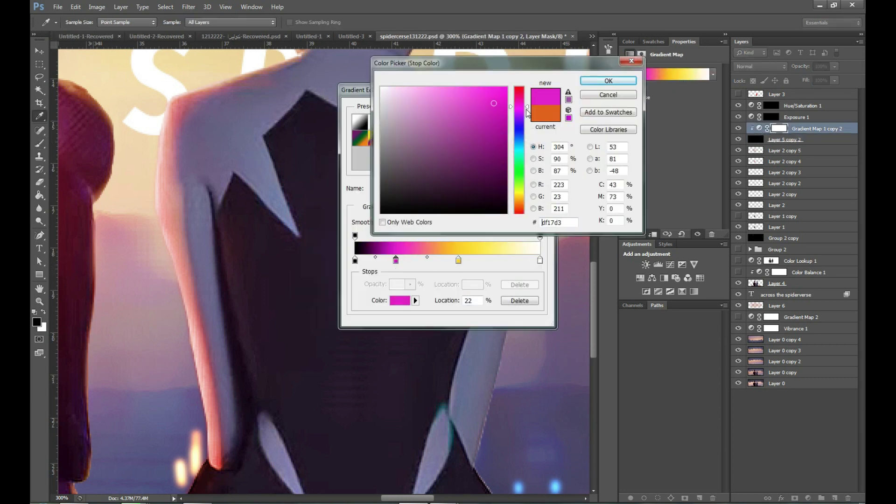
pyautogui.click(608, 81)
pyautogui.click(459, 260)
pyautogui.click(400, 301)
pyautogui.moveTo(522, 198); pyautogui.dragTo(522, 104)
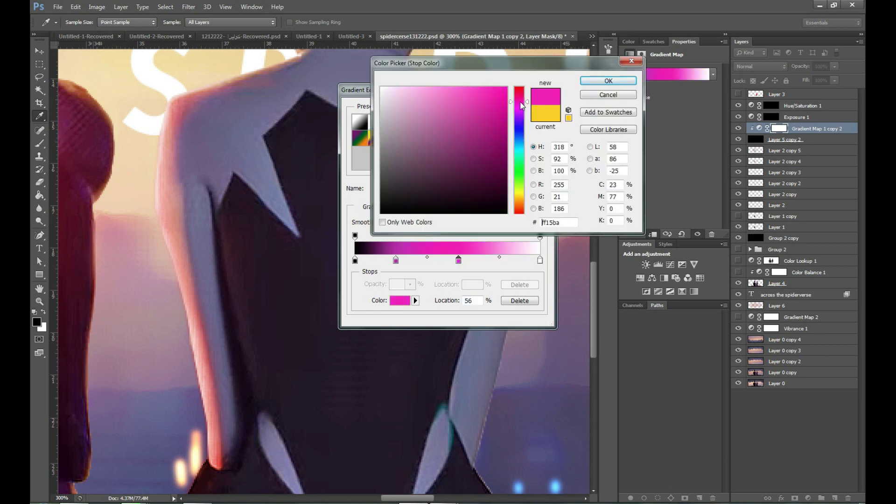
pyautogui.click(608, 81)
pyautogui.moveTo(396, 260)
pyautogui.mouseDown()
pyautogui.moveTo(475, 260)
pyautogui.moveTo(454, 260)
pyautogui.mouseUp()
# Add a white end stop, make the 79% stop pink and the 20% stop dark purple.
pyautogui.doubleClick(540, 260)
pyautogui.click(607, 80)
pyautogui.doubleClick(501, 260)
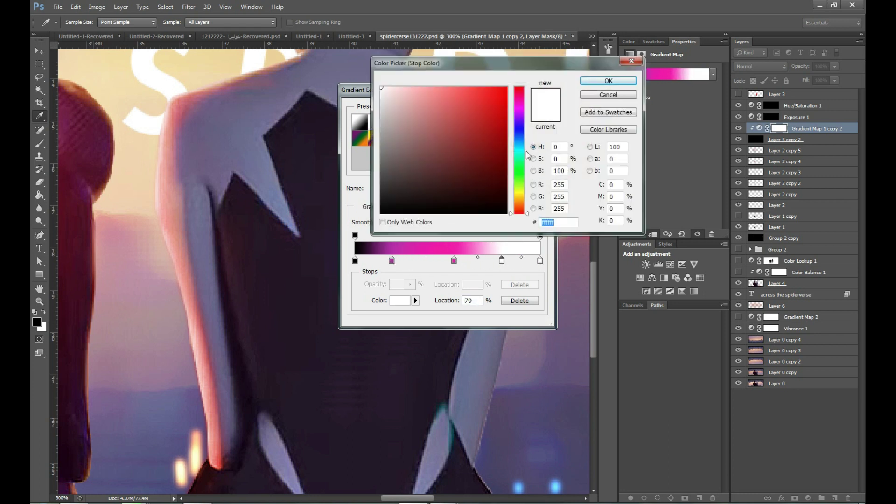
pyautogui.click(446, 99)
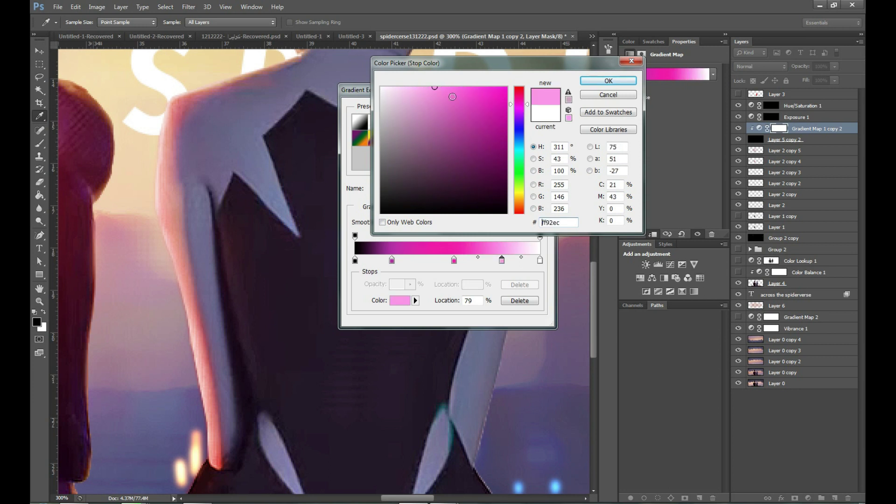
pyautogui.click(608, 80)
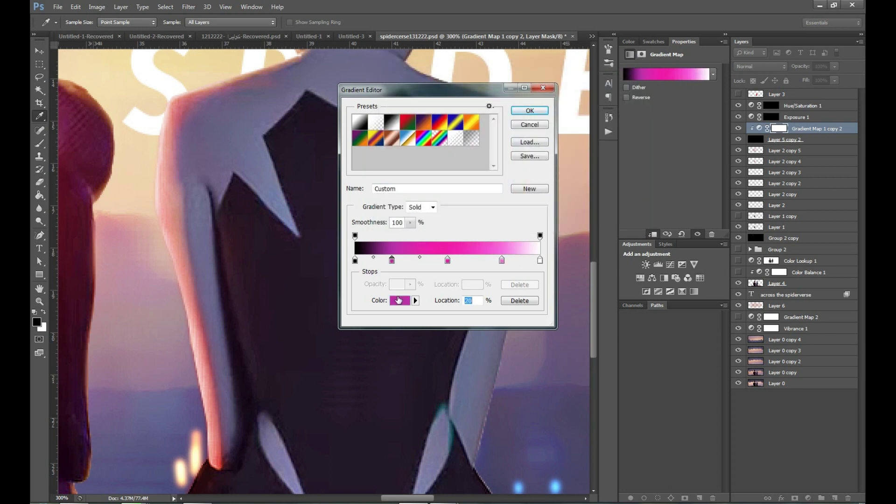
pyautogui.click(399, 300)
pyautogui.click(478, 156)
pyautogui.click(607, 80)
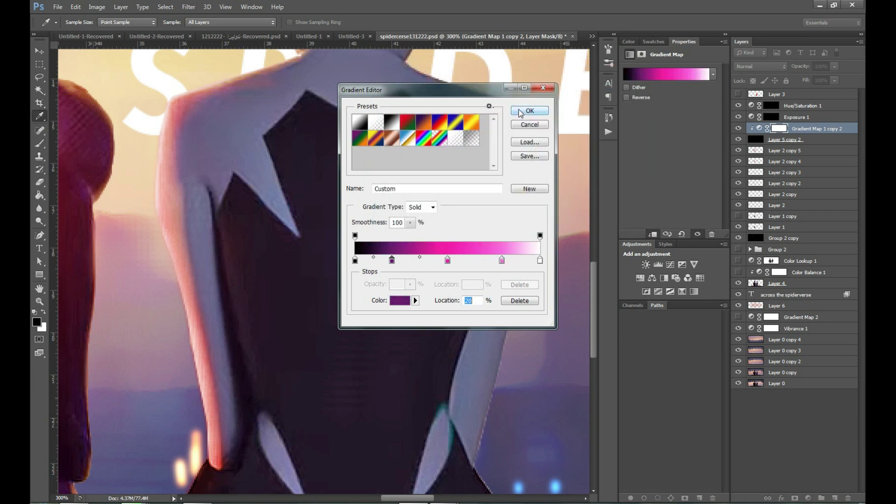
pyautogui.click(520, 113)
# On Layer 5 copy 2, paint a pink glow band along the first spike's edge.
pyautogui.click(804, 139)
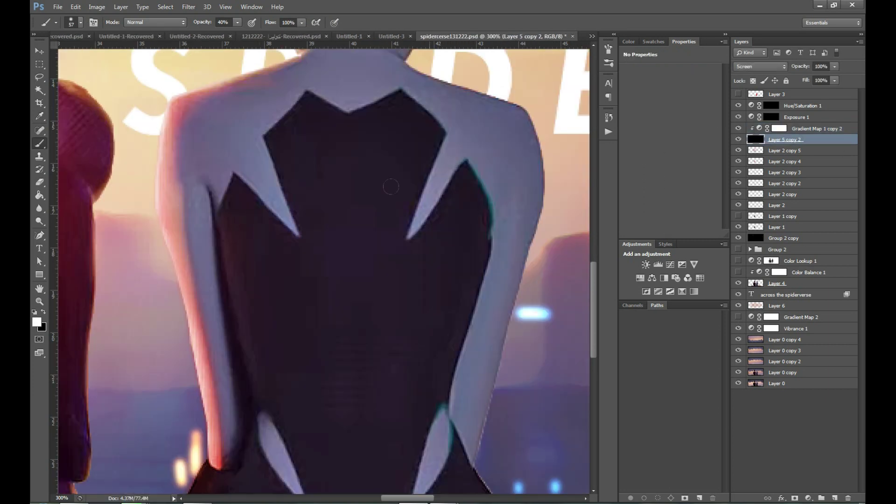
pyautogui.moveTo(364, 220); pyautogui.dragTo(359, 303)
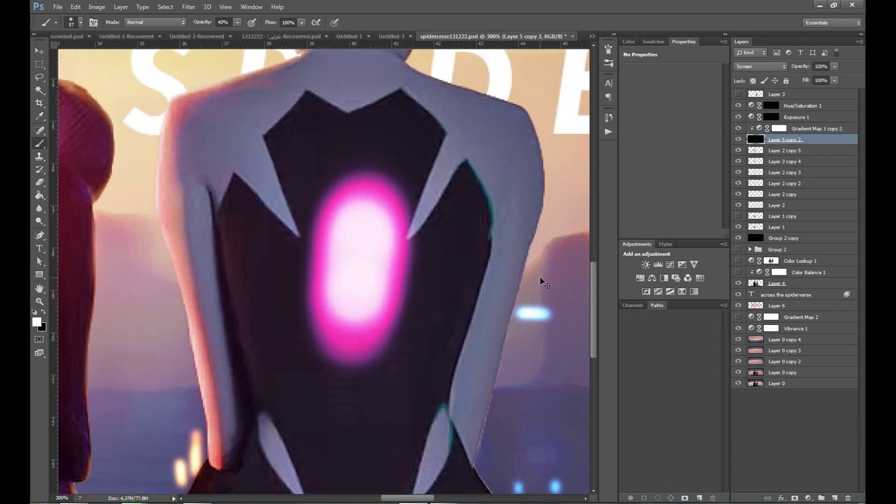
pyautogui.hotkey('ctrl', 'z')
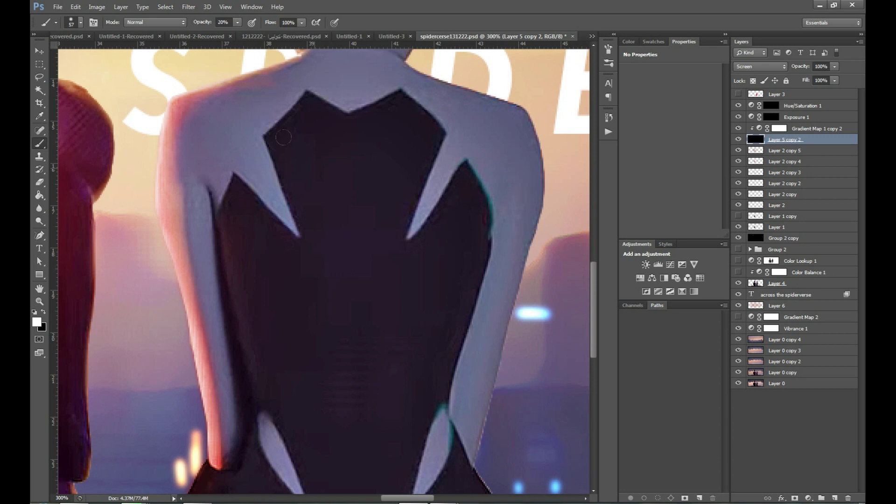
pyautogui.rightClick(409, 268)
pyautogui.press('Return')
pyautogui.click(300, 234)
pyautogui.hotkey('ctrl', 'z')
pyautogui.moveTo(233, 174); pyautogui.dragTo(298, 237)
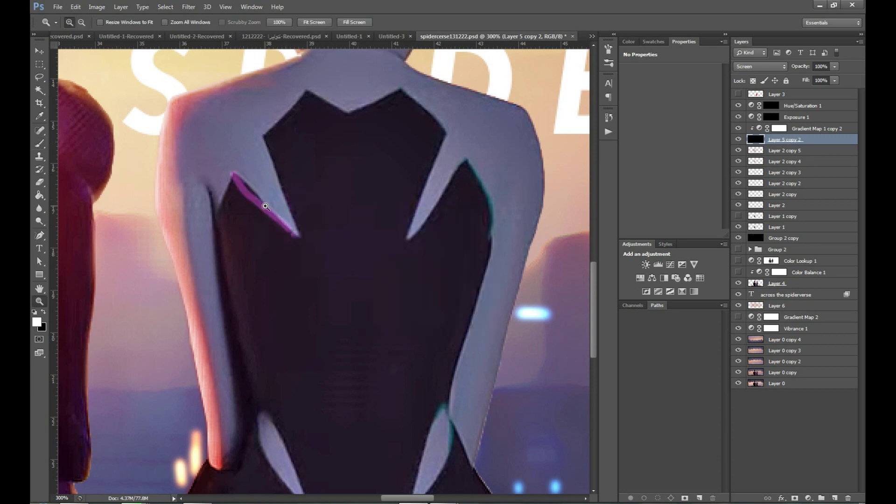
pyautogui.scroll(2, 268, 210)
pyautogui.hotkey('ctrl', 'z')
pyautogui.moveTo(212, 151); pyautogui.dragTo(322, 258)
pyautogui.moveTo(279, 224)
pyautogui.mouseDown()
pyautogui.moveTo(215, 157)
pyautogui.moveTo(319, 256)
pyautogui.moveTo(245, 176)
pyautogui.moveTo(309, 252)
pyautogui.moveTo(244, 184)
pyautogui.mouseUp()
# Paint pink glow strokes along the left and right spikes on the back.
pyautogui.scroll(2, 240, 252)
pyautogui.hscroll(3, 241, 253)
pyautogui.rightClick(276, 351)
pyautogui.moveTo(203, 22); pyautogui.dragTo(208, 21)
pyautogui.moveTo(493, 196)
pyautogui.mouseDown()
pyautogui.moveTo(395, 327)
pyautogui.moveTo(489, 196)
pyautogui.moveTo(410, 310)
pyautogui.moveTo(266, 305)
pyautogui.mouseUp()
pyautogui.moveTo(243, 266); pyautogui.dragTo(304, 377)
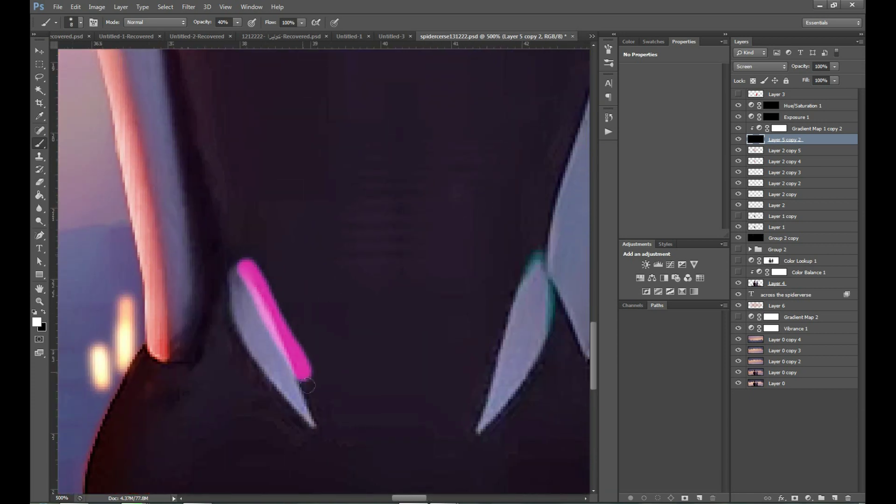
pyautogui.moveTo(280, 299); pyautogui.dragTo(320, 405)
pyautogui.moveTo(257, 278); pyautogui.dragTo(329, 397)
pyautogui.moveTo(467, 401)
pyautogui.mouseDown()
pyautogui.moveTo(542, 256)
pyautogui.moveTo(514, 325)
pyautogui.mouseUp()
pyautogui.moveTo(274, 308); pyautogui.dragTo(311, 397)
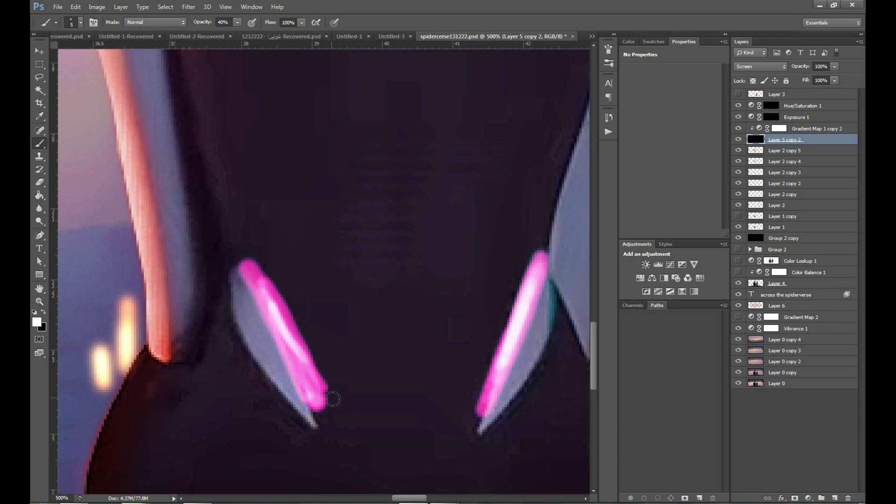
pyautogui.hotkey('ctrl', '0')
# Zoom into the upper spikes and brighten their glow with a larger brush.
pyautogui.press('z')
pyautogui.click(420, 362)
pyautogui.click(402, 402)
pyautogui.press('b')
pyautogui.rightClick(249, 212)
pyautogui.press('Escape')
pyautogui.press(']')
pyautogui.press(']')
pyautogui.press(']')
pyautogui.moveTo(201, 170); pyautogui.dragTo(262, 229)
pyautogui.moveTo(427, 161); pyautogui.dragTo(378, 231)
pyautogui.moveTo(225, 386); pyautogui.dragTo(256, 323)
# Brighten all four pink glow stripes with a slightly smaller brush, then fit the banner in view.
pyautogui.press('[')
pyautogui.moveTo(437, 343); pyautogui.dragTo(409, 427)
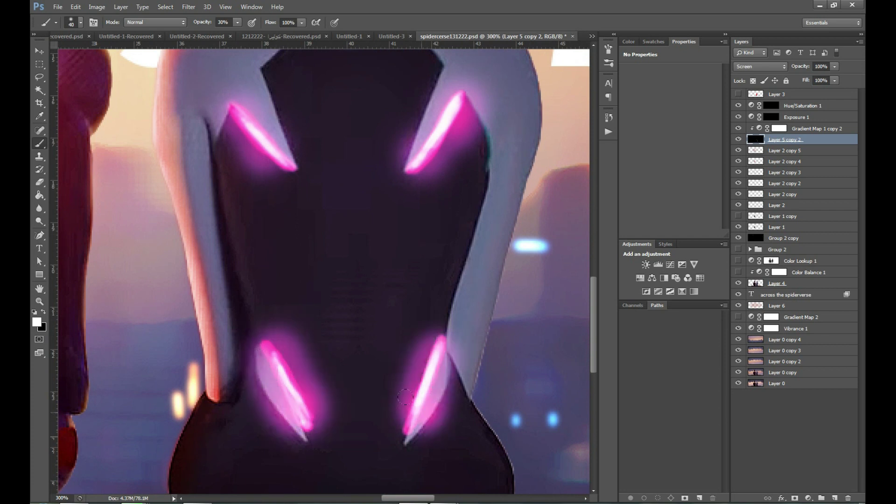
pyautogui.moveTo(231, 108); pyautogui.dragTo(294, 168)
pyautogui.moveTo(460, 98); pyautogui.dragTo(409, 168)
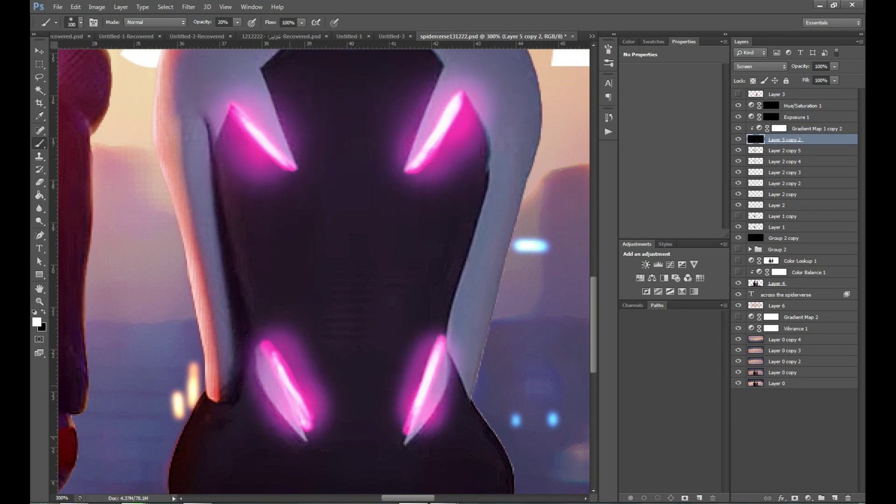
pyautogui.moveTo(263, 345); pyautogui.dragTo(306, 425)
pyautogui.moveTo(439, 341); pyautogui.dragTo(408, 428)
pyautogui.press('v')
pyautogui.hotkey('ctrl', '0')
pyautogui.scroll(3, 374, 280)
# Remove the fifth colour stop from Gradient Map 1 copy 2's gradient.
pyautogui.scroll(2, 373, 280)
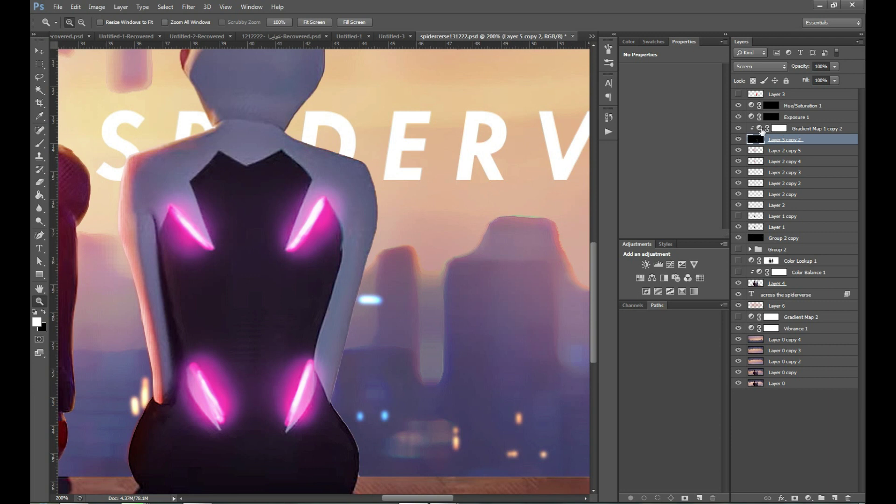
pyautogui.click(817, 128)
pyautogui.click(667, 74)
pyautogui.moveTo(501, 260)
pyautogui.mouseDown()
pyautogui.moveTo(481, 260)
pyautogui.moveTo(455, 280)
pyautogui.mouseUp()
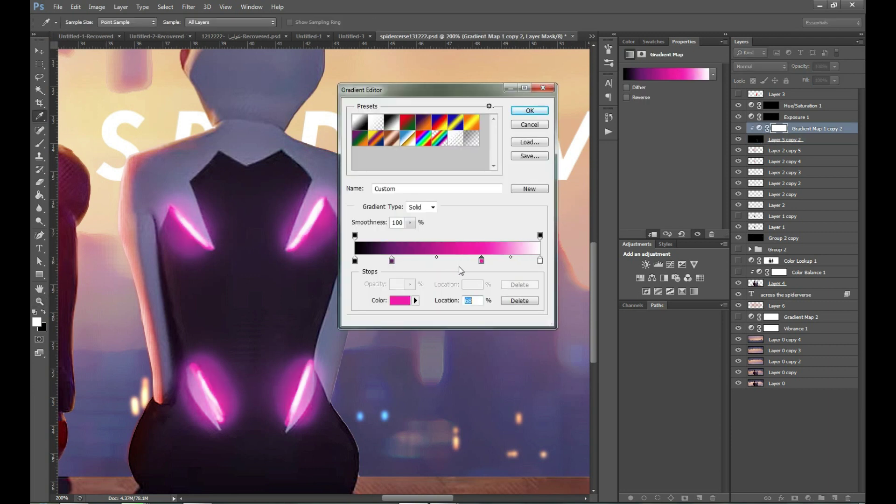
pyautogui.click(400, 300)
pyautogui.click(589, 82)
# Shift the gradient's 20% stop from dark purple to a bluer magenta-purple.
pyautogui.click(392, 260)
pyautogui.click(400, 300)
pyautogui.moveTo(517, 124); pyautogui.dragTo(516, 103)
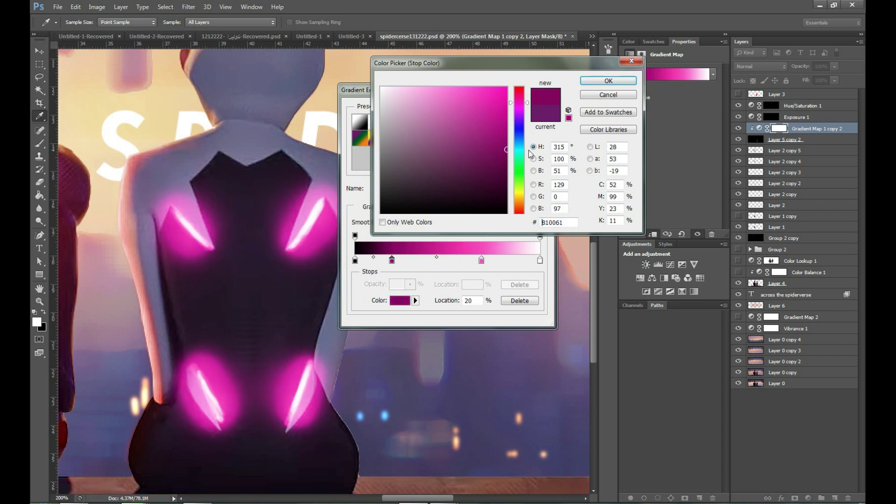
pyautogui.click(608, 81)
pyautogui.click(400, 300)
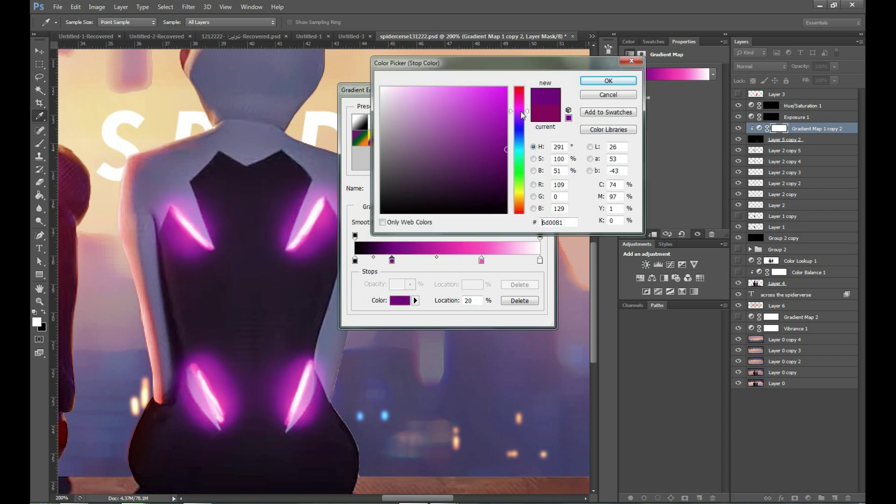
pyautogui.click(597, 80)
pyautogui.click(529, 111)
# Paint soft magenta glow around the two upper slashes on Layer 5 copy 2.
pyautogui.press('b')
pyautogui.click(784, 140)
pyautogui.moveTo(168, 196); pyautogui.dragTo(242, 275)
pyautogui.moveTo(286, 197); pyautogui.dragTo(312, 230)
# Clear the magenta glow from Layer 5 copy 2 and zoom into Gwen's back.
pyautogui.hotkey('ctrl', '0')
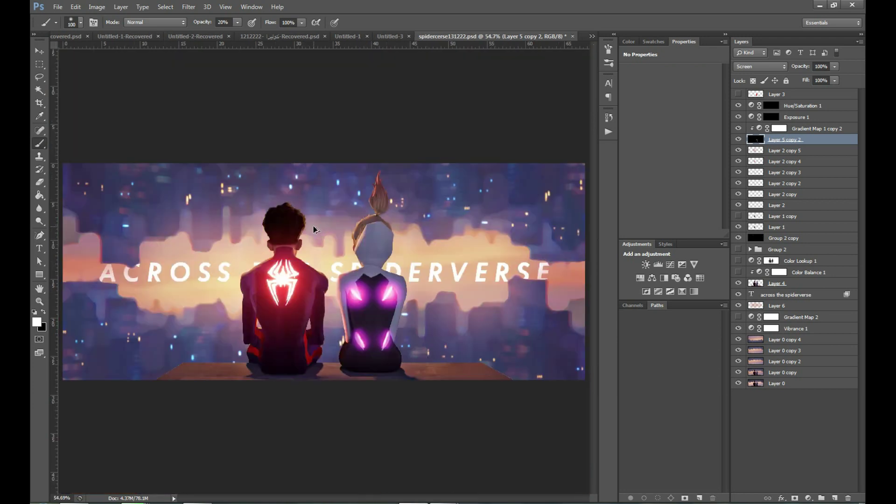
pyautogui.hotkey('ctrl', 'alt', 'z')
pyautogui.hotkey('ctrl', 'alt', 'z')
pyautogui.hotkey('ctrl', 'alt', 'z')
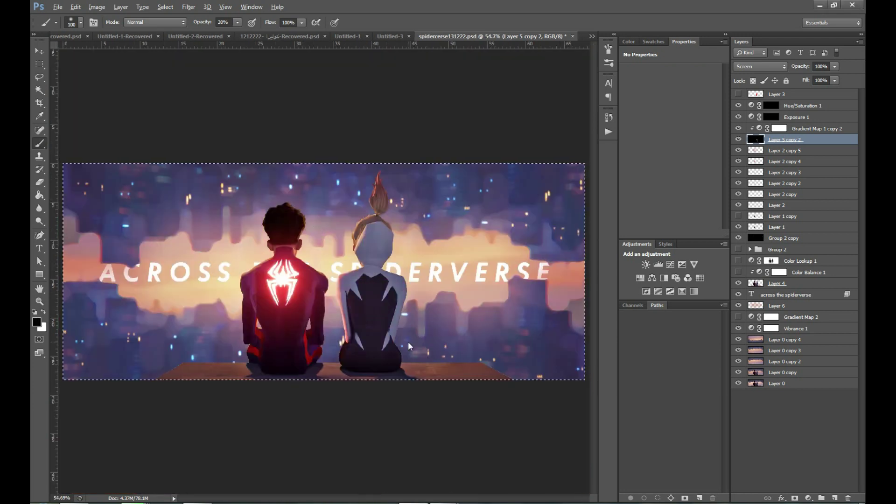
pyautogui.press('z')
pyautogui.moveTo(327, 248); pyautogui.dragTo(434, 336)
# Select the upper-left and upper-right slashes with the Polygonal Lasso in Add mode.
pyautogui.hotkey('shift', 'l')
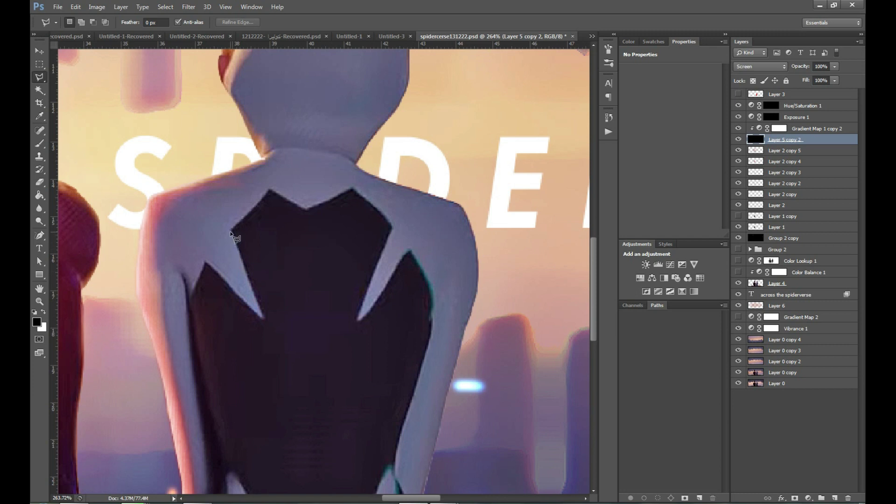
pyautogui.doubleClick(198, 283)
pyautogui.keyDown('shift'); pyautogui.click(412, 251); pyautogui.keyUp('shift')
pyautogui.click(424, 279)
pyautogui.doubleClick(392, 295)
# Add the lower-left sliver to the selection and start outlining the lower-right sliver.
pyautogui.scroll(-4, 380, 340)
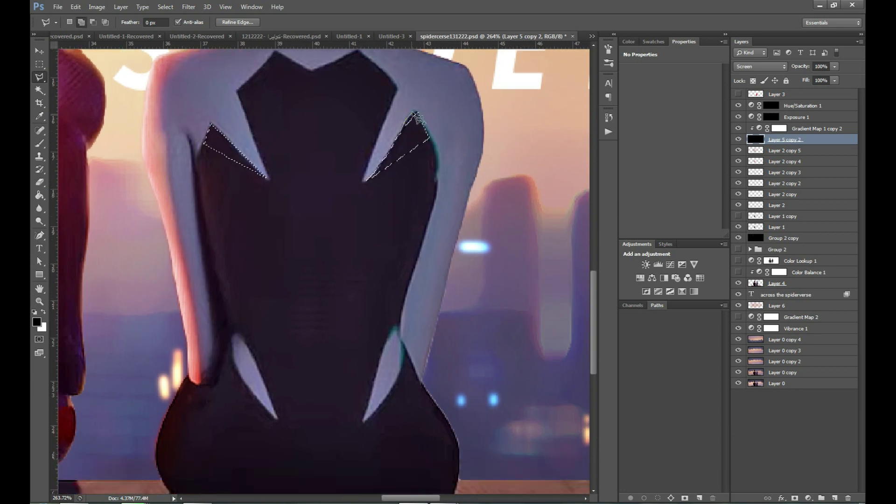
pyautogui.keyDown('shift'); pyautogui.click(218, 174); pyautogui.keyUp('shift')
pyautogui.click(268, 282)
pyautogui.doubleClick(210, 182)
pyautogui.click(414, 176)
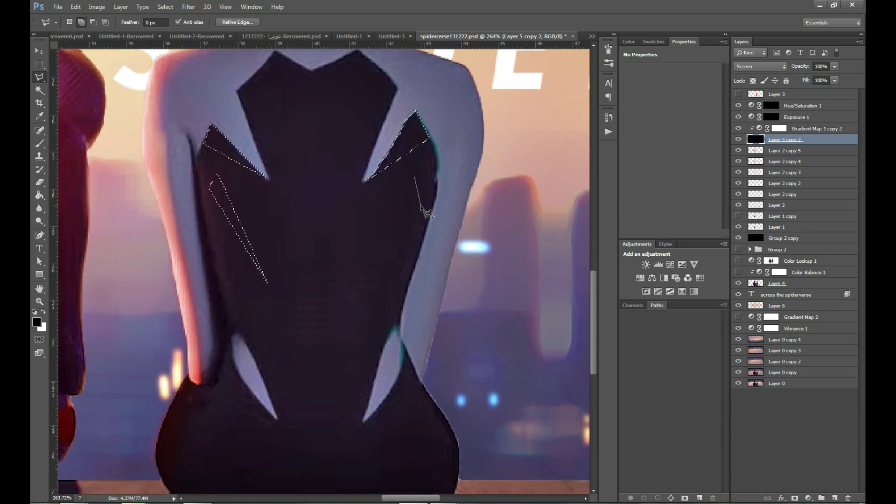
# Finish the lower-right sliver selection and fill all four slashes solid white.
pyautogui.doubleClick(376, 282)
pyautogui.press('x')
pyautogui.hotkey('alt', 'BackSpace')
pyautogui.hotkey('ctrl', 'd')
pyautogui.press('z')
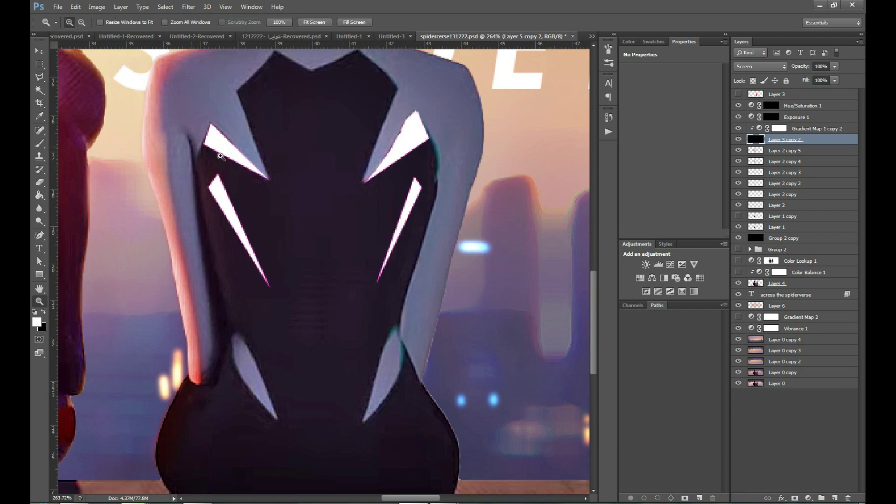
pyautogui.click(220, 156)
# Paint purple glow around the two upper slashes with a 10% opacity, size-50 brush.
pyautogui.press('b')
pyautogui.moveTo(205, 136); pyautogui.dragTo(289, 187)
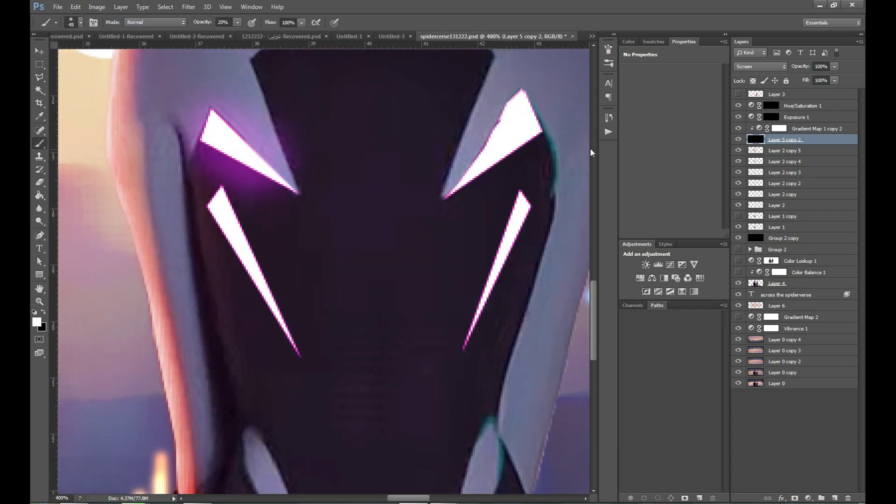
pyautogui.moveTo(523, 93); pyautogui.dragTo(448, 193)
pyautogui.hotkey('ctrl', 'z')
pyautogui.press('1')
pyautogui.press(']')
pyautogui.moveTo(546, 135)
pyautogui.mouseDown()
pyautogui.moveTo(485, 95)
pyautogui.moveTo(546, 154)
pyautogui.mouseUp()
pyautogui.moveTo(206, 112); pyautogui.dragTo(248, 177)
# Build up soft glow along the lower-left and lower-right slivers.
pyautogui.moveTo(210, 200); pyautogui.dragTo(299, 350)
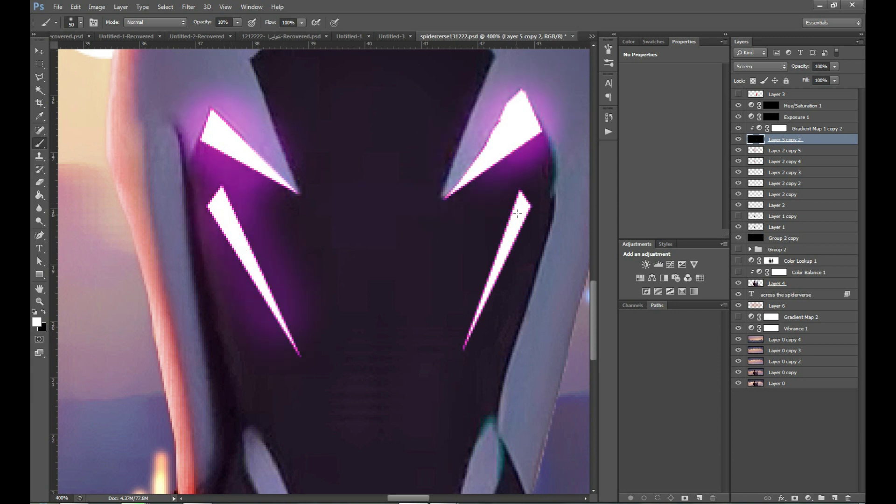
pyautogui.moveTo(517, 213); pyautogui.dragTo(467, 345)
pyautogui.moveTo(219, 201)
pyautogui.mouseDown()
pyautogui.moveTo(241, 255)
pyautogui.moveTo(261, 274)
pyautogui.mouseUp()
pyautogui.moveTo(217, 202); pyautogui.dragTo(261, 280)
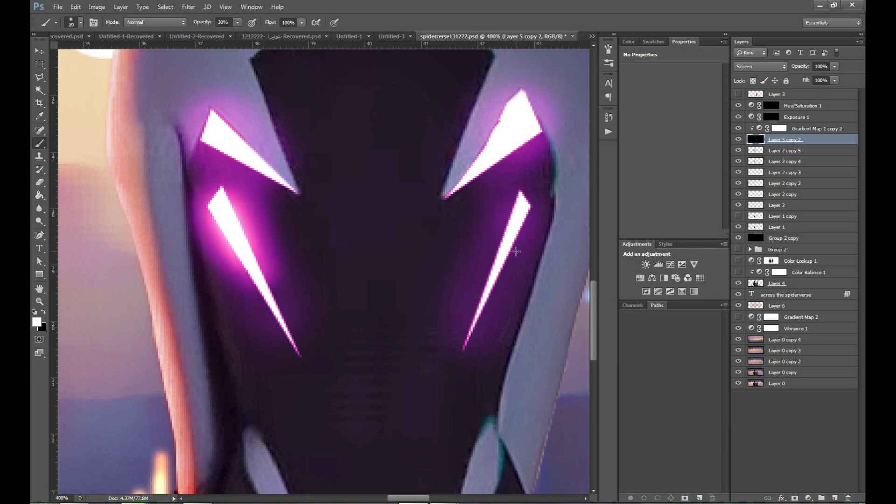
pyautogui.moveTo(517, 210); pyautogui.dragTo(494, 280)
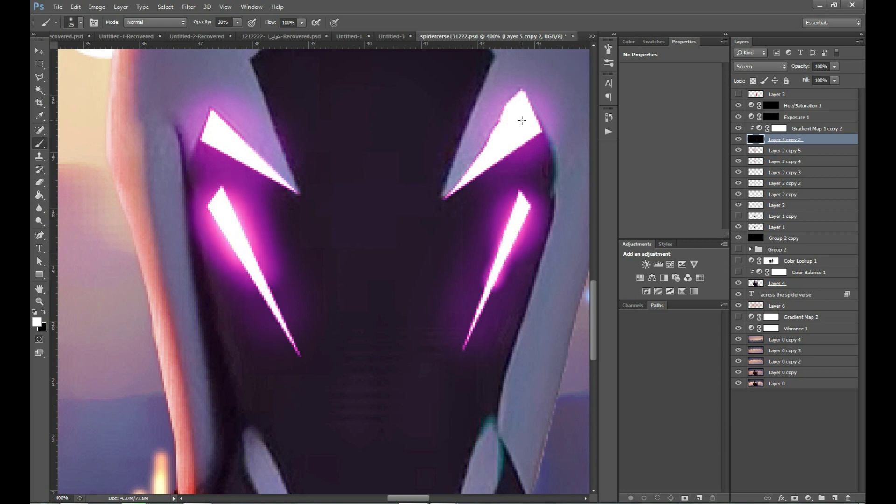
# Add pink glow around the upper slashes with a larger brush, undoing the final stroke.
pyautogui.moveTo(522, 120); pyautogui.dragTo(510, 130)
pyautogui.press(']')
pyautogui.moveTo(205, 126)
pyautogui.mouseDown()
pyautogui.moveTo(236, 150)
pyautogui.moveTo(273, 161)
pyautogui.mouseUp()
pyautogui.press(']')
pyautogui.press(']')
pyautogui.press(']')
pyautogui.hotkey('ctrl', 'z')
# Paint a broad purple haze over Gwen's back and select Vibrance 1.
pyautogui.hotkey('ctrl', '0')
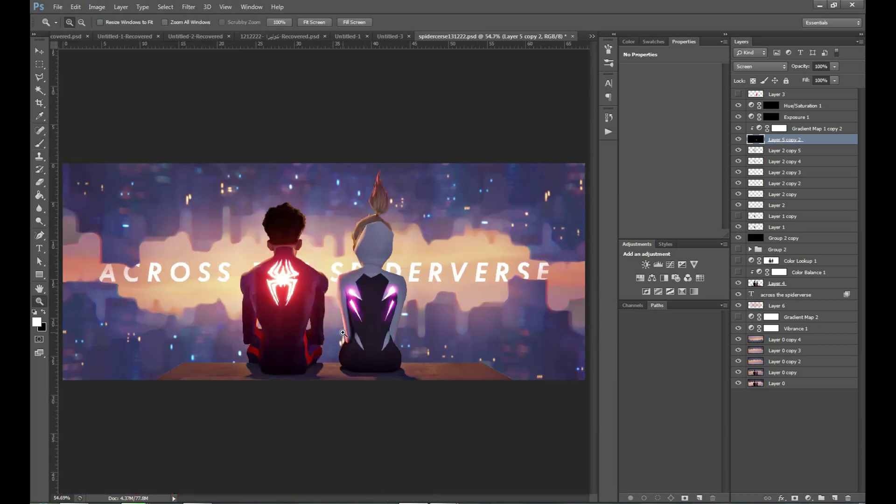
pyautogui.hotkey('ctrl', '+')
pyautogui.moveTo(364, 290); pyautogui.dragTo(401, 299)
pyautogui.press('[')
pyautogui.press('[')
pyautogui.press('[')
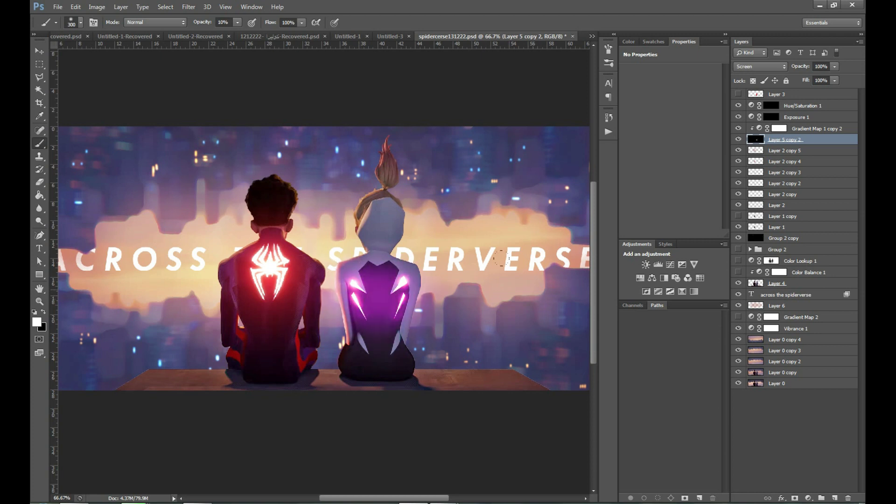
pyautogui.press('v')
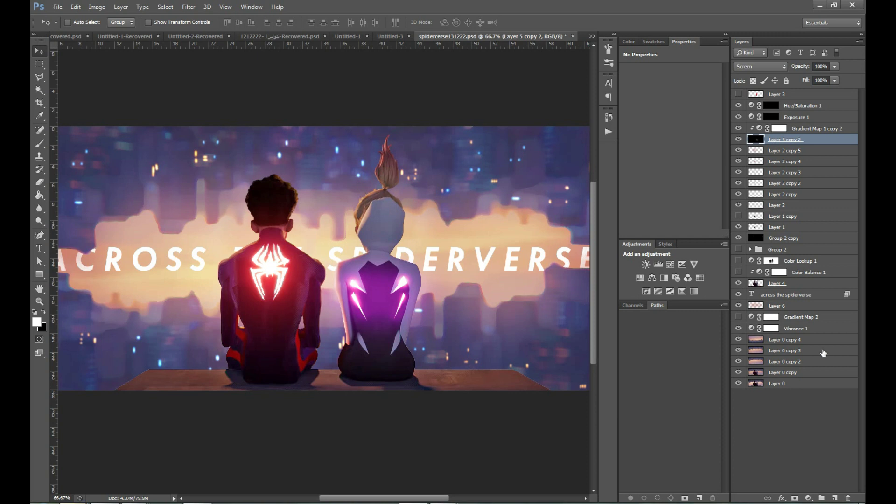
pyautogui.click(819, 329)
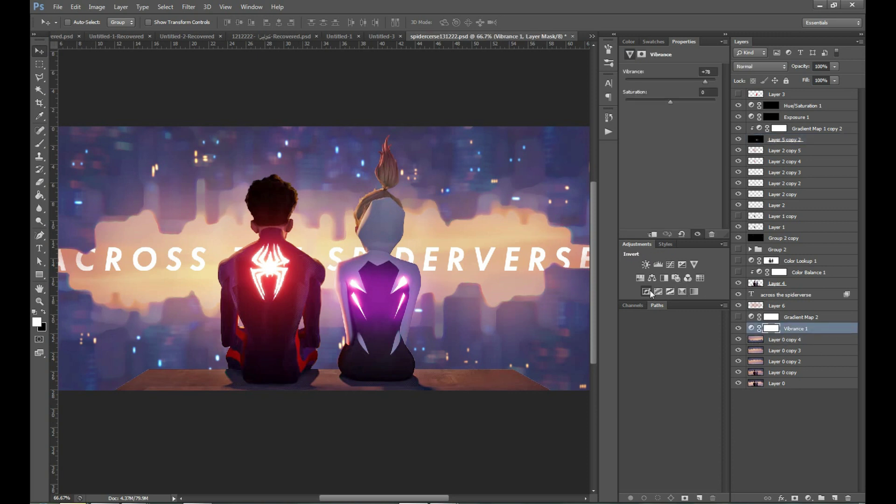
# Group an Invert and a Hue −180 adjustment as Group 3, then hide it after comparing.
pyautogui.click(649, 290)
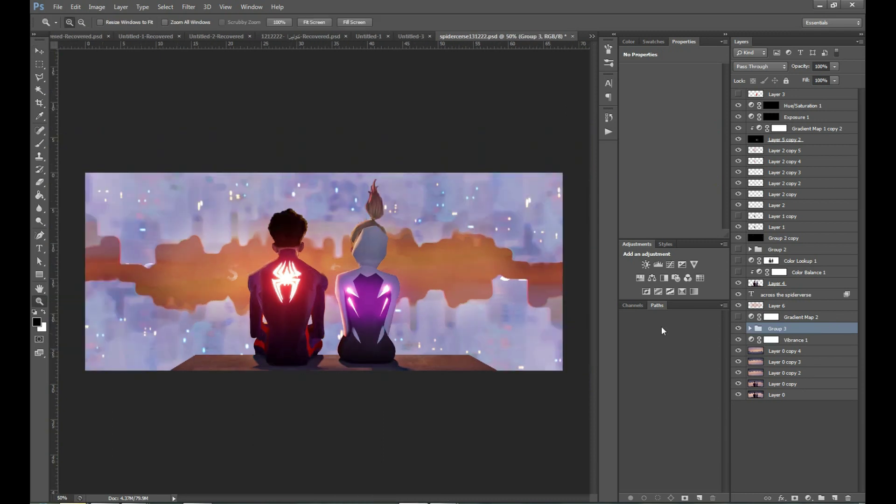
pyautogui.press('v')
pyautogui.click(738, 328)
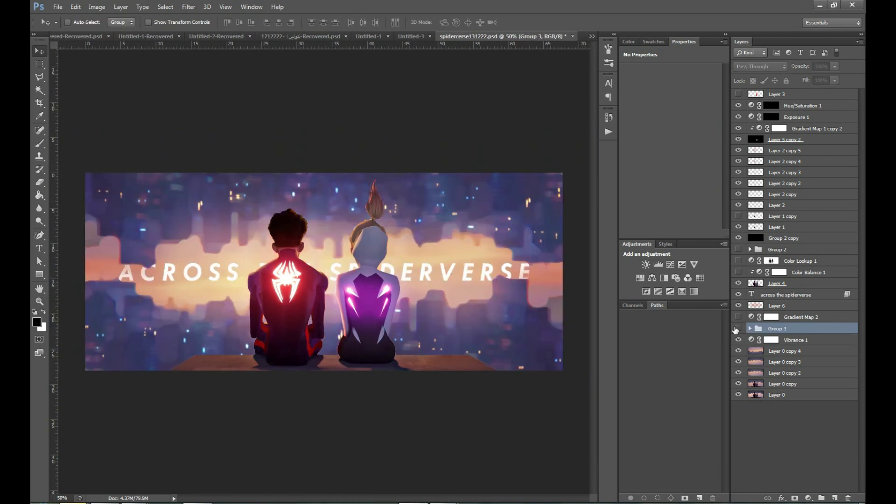
pyautogui.click(738, 328)
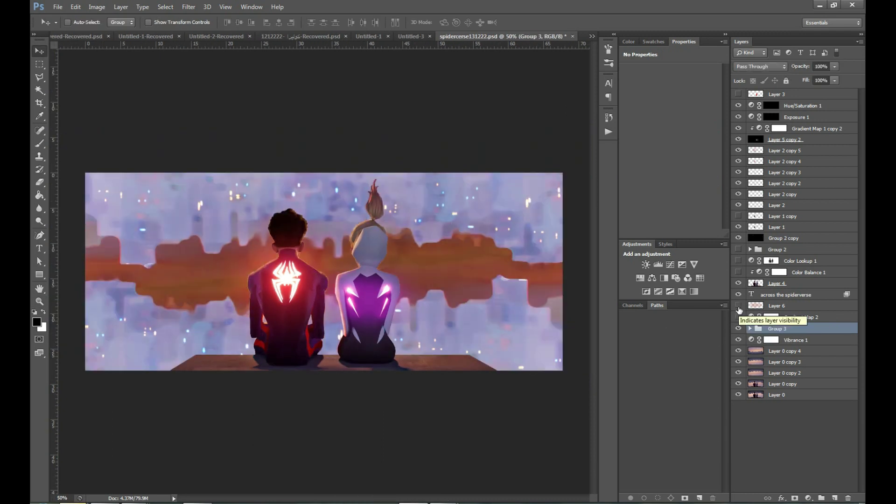
pyautogui.click(738, 317)
pyautogui.click(738, 328)
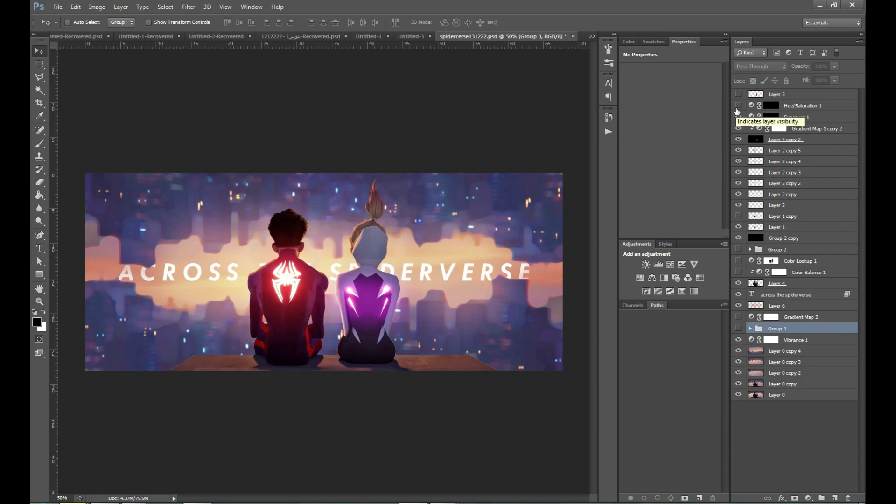
# Zoom in on the characters and back out to the whole banner.
pyautogui.press('z')
pyautogui.click(353, 322)
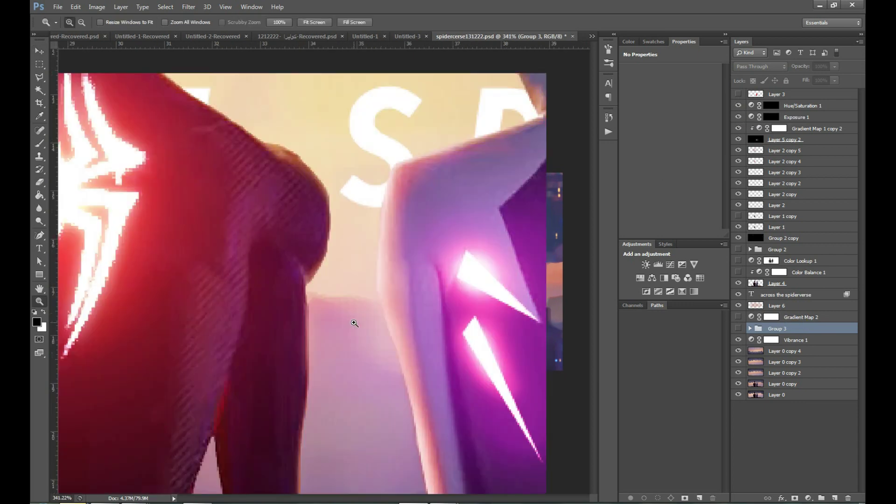
pyautogui.keyDown('alt'); pyautogui.click(354, 323); pyautogui.keyUp('alt')
pyautogui.keyDown('alt'); pyautogui.click(354, 323); pyautogui.keyUp('alt')
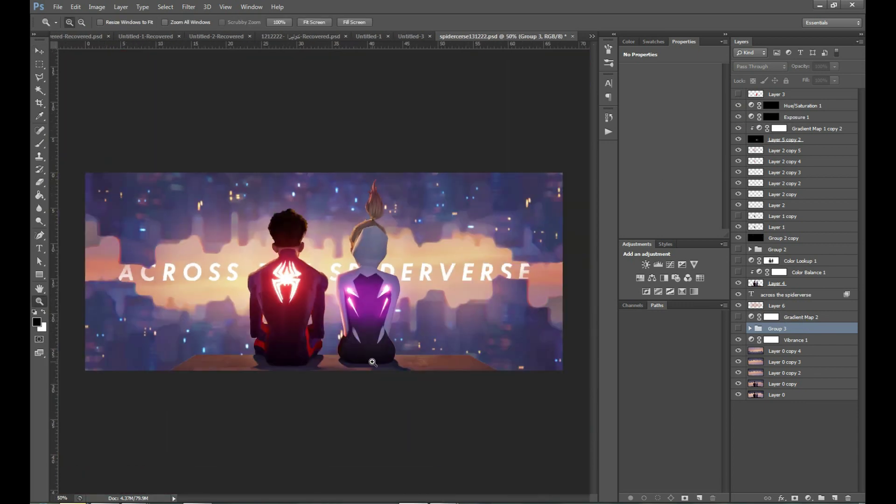
# Outline both lower fins on Layer 5 copy 2 with the Polygonal Lasso.
pyautogui.moveTo(337, 300); pyautogui.dragTo(397, 354)
pyautogui.press('l')
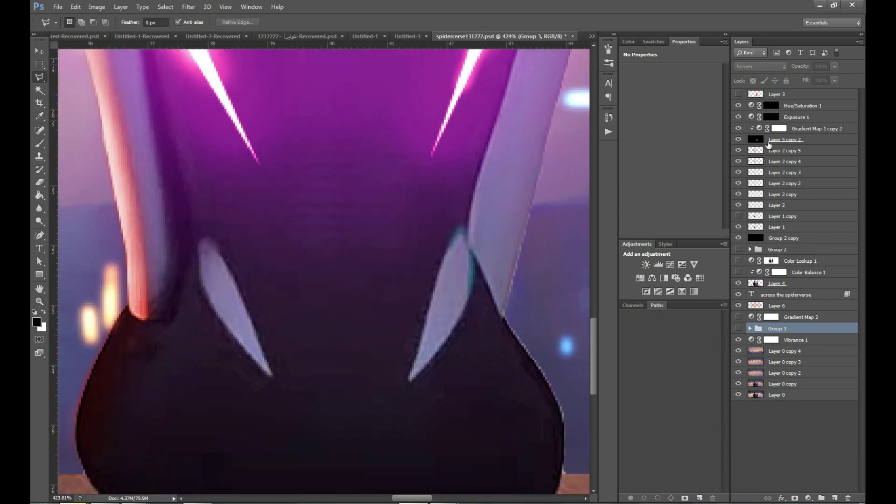
pyautogui.keyDown('ctrl'); pyautogui.click(207, 241); pyautogui.keyUp('ctrl')
pyautogui.click(222, 215)
pyautogui.doubleClick(264, 350)
pyautogui.keyDown('shift'); pyautogui.click(463, 228); pyautogui.keyUp('shift')
pyautogui.click(448, 198)
pyautogui.doubleClick(417, 351)
# Fill the two fins white and paint a pink glow along them with a size-25 brush.
pyautogui.press('x')
pyautogui.hotkey('alt', 'BackSpace')
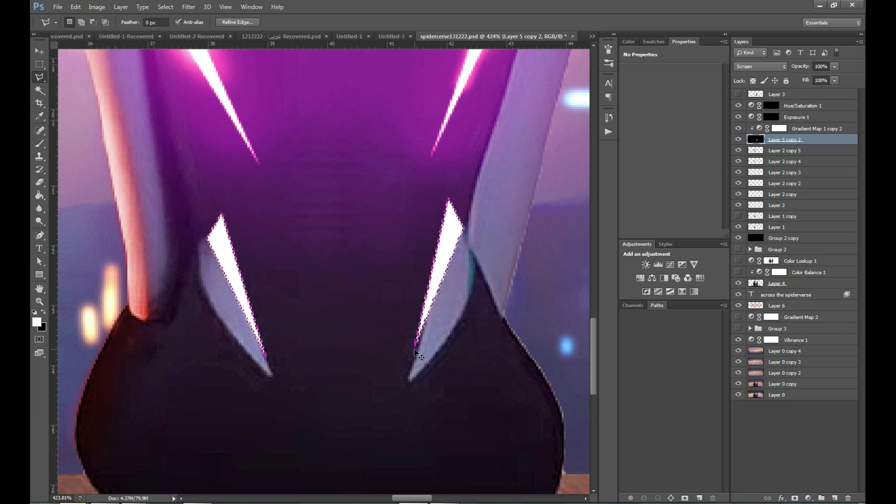
pyautogui.press('b')
pyautogui.hotkey('ctrl', 'd')
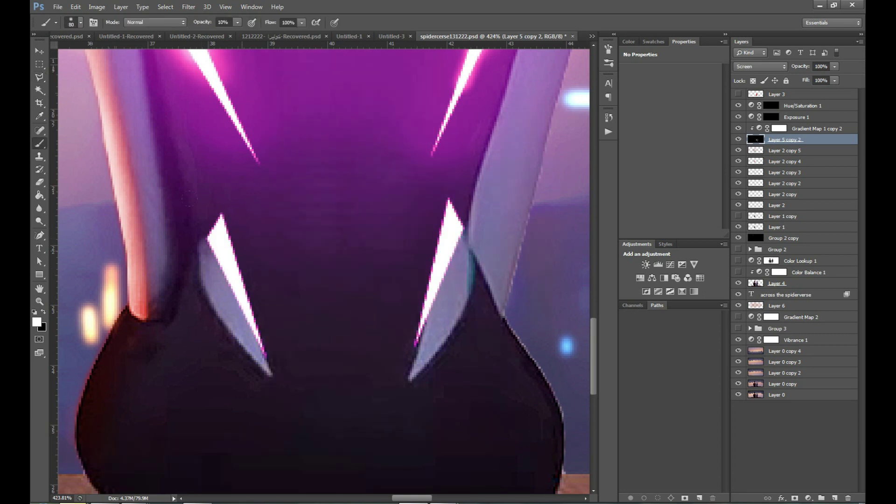
pyautogui.moveTo(189, 198); pyautogui.dragTo(268, 362)
pyautogui.moveTo(467, 189); pyautogui.dragTo(411, 345)
pyautogui.press('[')
pyautogui.press('[')
pyautogui.press('[')
pyautogui.moveTo(447, 208)
pyautogui.mouseDown()
pyautogui.moveTo(467, 252)
pyautogui.moveTo(420, 308)
pyautogui.mouseUp()
pyautogui.moveTo(220, 217); pyautogui.dragTo(261, 318)
# Save the document and stamp all visible layers into a new Layer 7.
pyautogui.press('v')
pyautogui.hotkey('ctrl', '0')
pyautogui.hotkey('ctrl', 's')
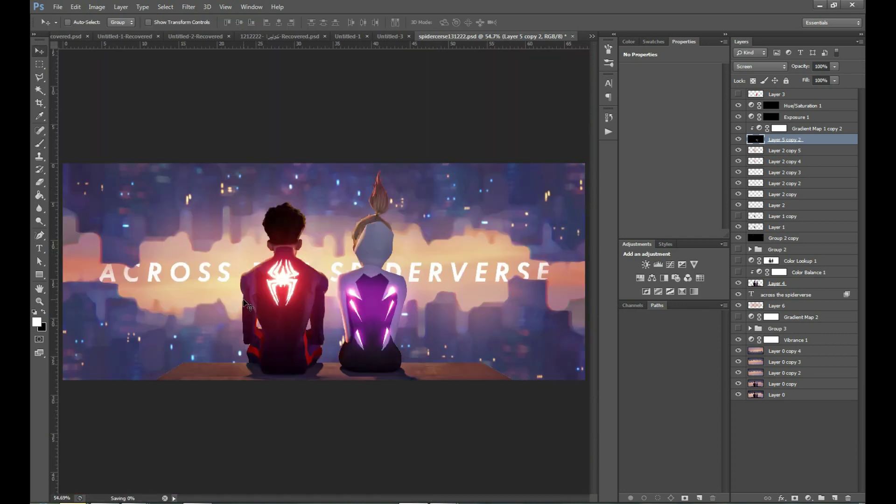
pyautogui.hotkey('ctrl', 'alt', 'shift', 'e')
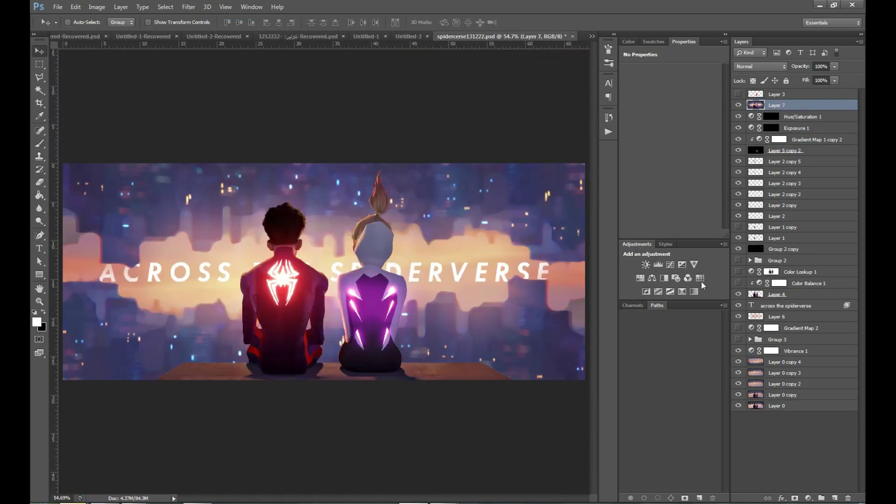
# Add a Color Lookup adjustment, trying the Crisp_Warm LUT and the next preset.
pyautogui.click(700, 278)
pyautogui.click(691, 72)
pyautogui.click(690, 109)
pyautogui.press('Down')
pyautogui.press('Down')
pyautogui.press('Down')
# Duplicate Color Lookup 2 as a FoggyNight copy, testing then undoing a 59% opacity.
pyautogui.press('Down')
pyautogui.press('Down')
pyautogui.press('Down')
pyautogui.press('Down')
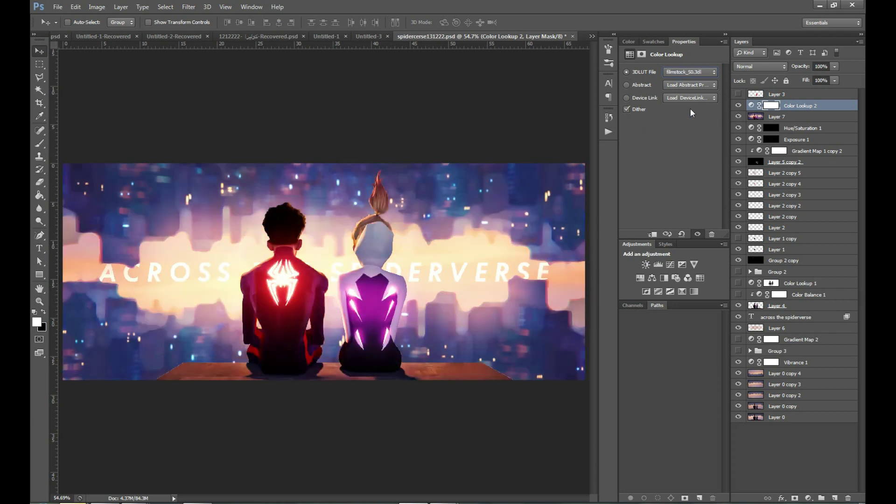
pyautogui.hotkey('ctrl', 'j')
pyautogui.click(673, 70)
pyautogui.press('Down')
pyautogui.press('Return')
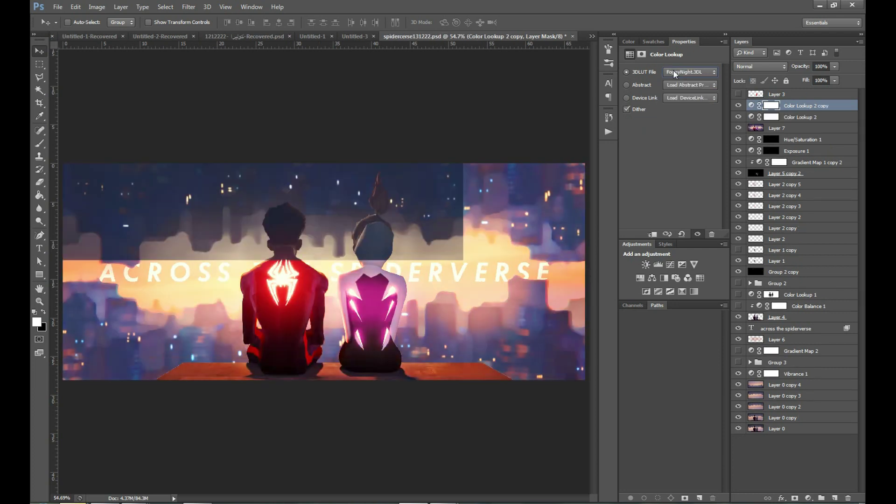
pyautogui.click(738, 117)
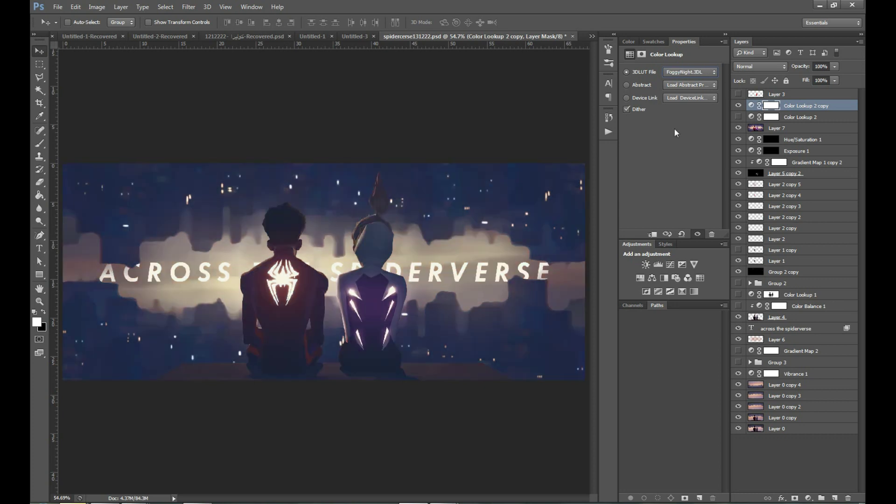
pyautogui.moveTo(806, 69); pyautogui.dragTo(785, 68)
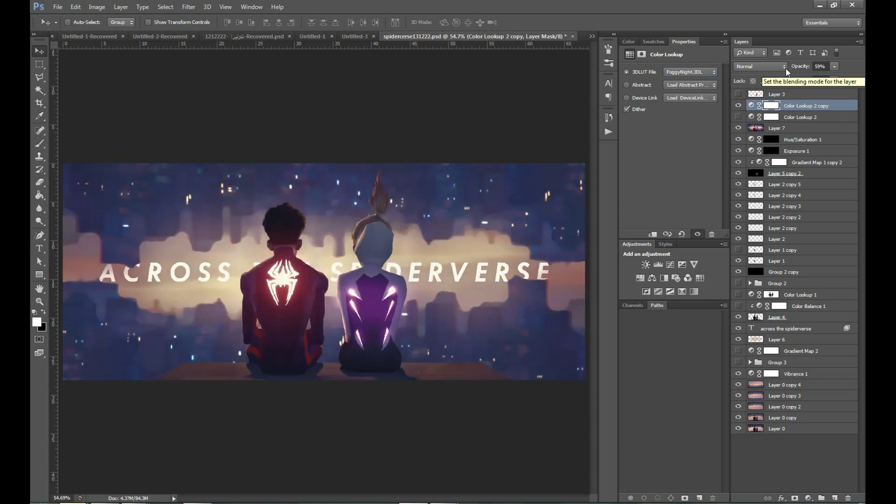
pyautogui.hotkey('ctrl', 'alt', 'z')
pyautogui.hotkey('ctrl', 'alt', 'z')
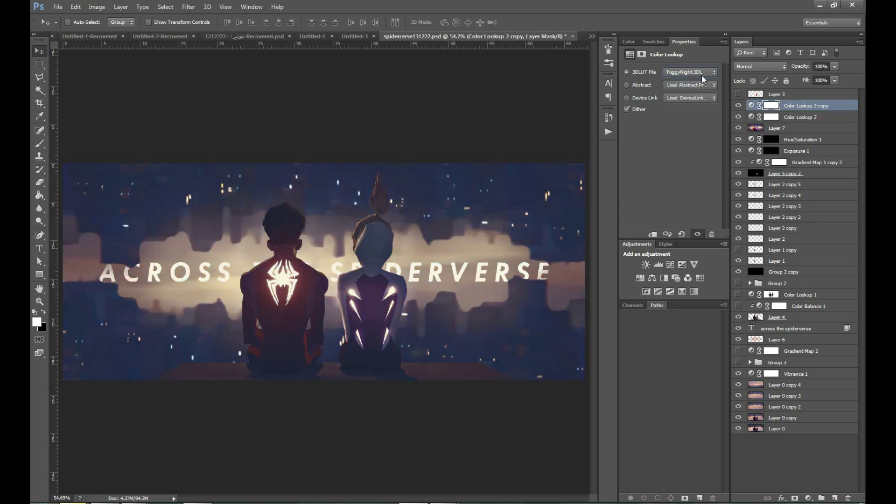
# Duplicate Color Lookup 2 again and group the three lookups into Group 4, viewing at 100%.
pyautogui.click(799, 118)
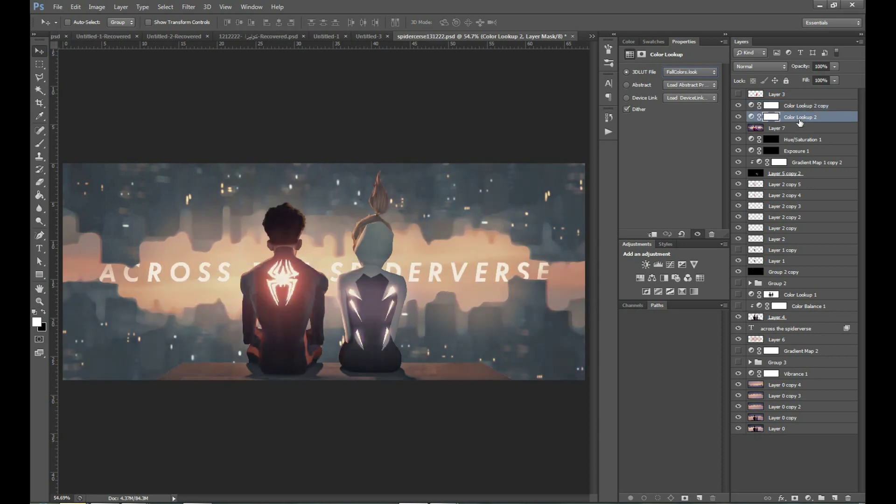
pyautogui.hotkey('ctrl', 'j')
pyautogui.keyDown('shift'); pyautogui.click(802, 130); pyautogui.keyUp('shift')
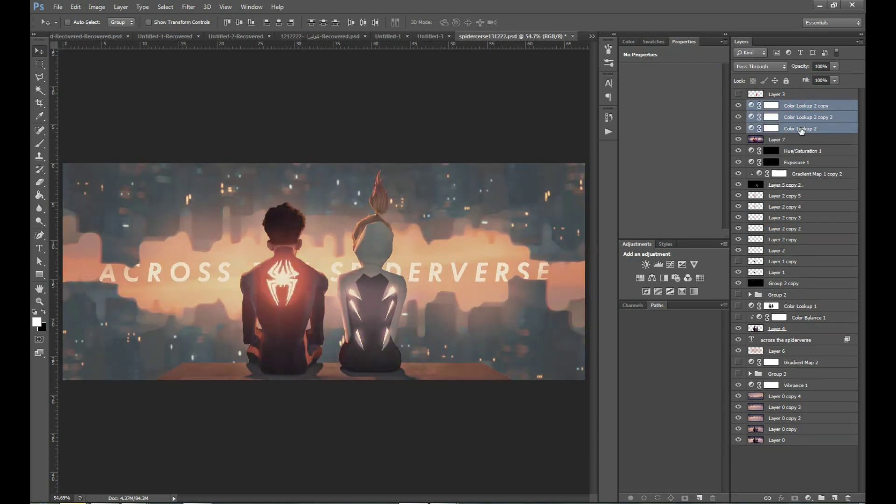
pyautogui.hotkey('ctrl', 'g')
pyautogui.press('z')
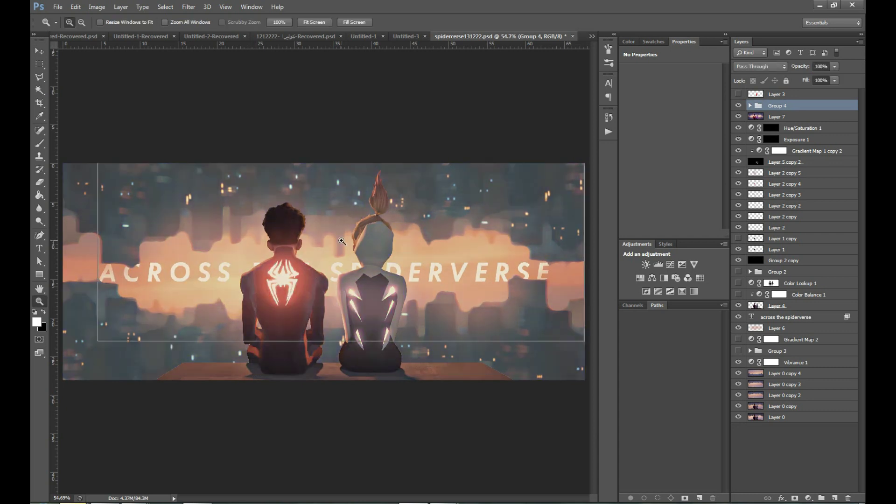
pyautogui.doubleClick(342, 241)
# Set Group 4 to 65% opacity and add a 3Strip Color Lookup above it.
pyautogui.press('v')
pyautogui.press('6')
pyautogui.press('5')
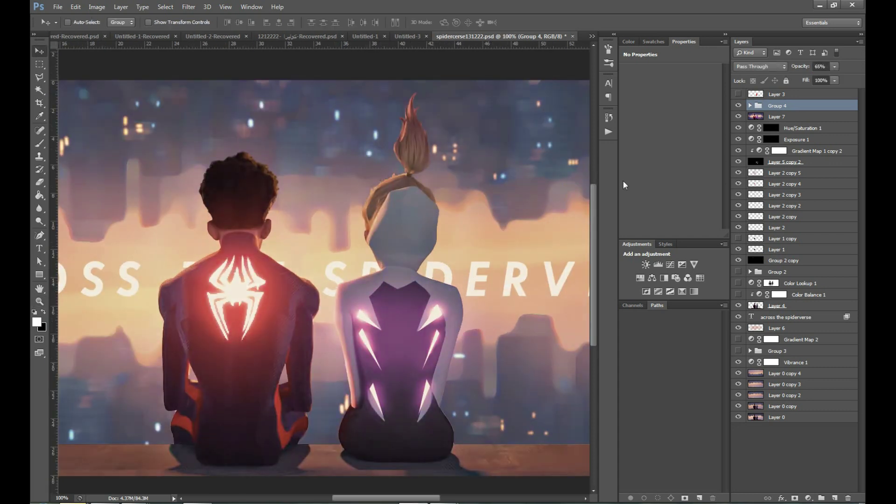
pyautogui.click(700, 278)
pyautogui.click(681, 76)
pyautogui.click(681, 111)
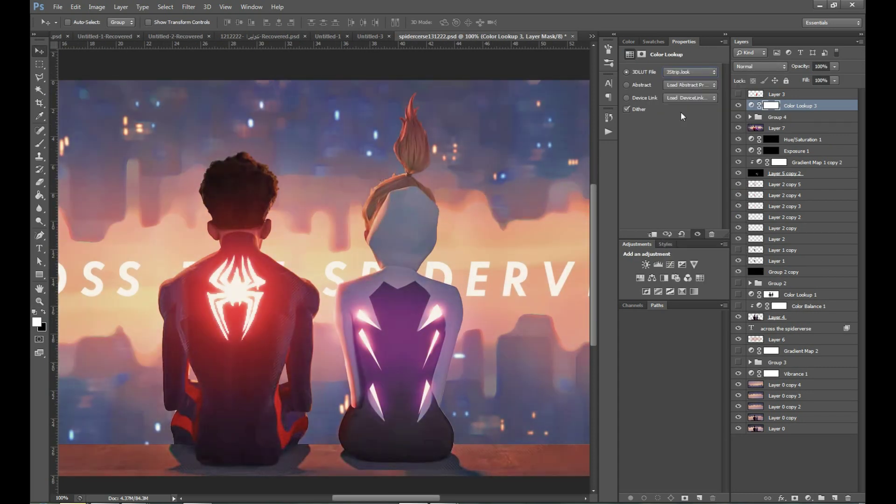
# Duplicate Color Lookup 3 twice to try LUT presets, hiding Color Lookup 3 copy.
pyautogui.hotkey('ctrl', '0')
pyautogui.hotkey('ctrl', 'j')
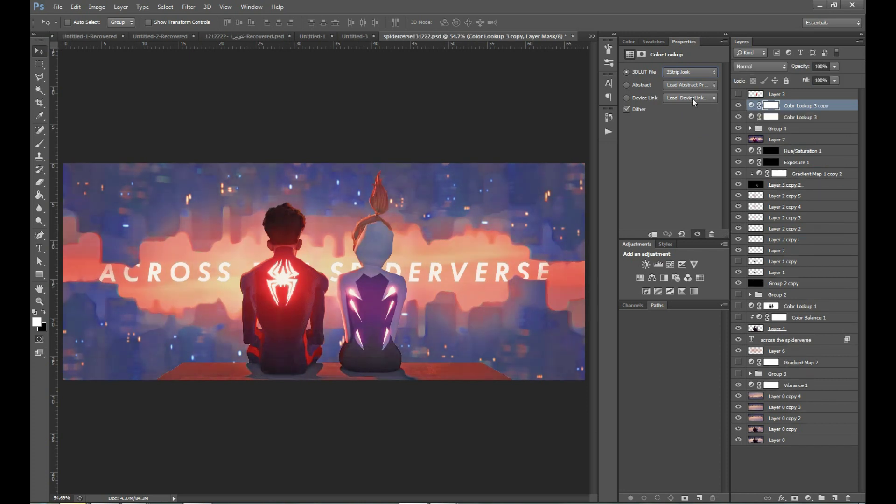
pyautogui.press('Down')
pyautogui.press('Down')
pyautogui.press('Down')
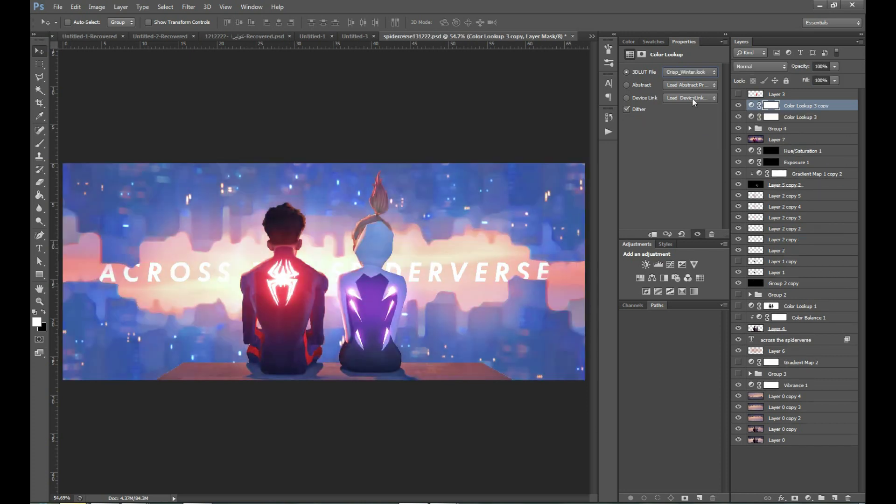
pyautogui.hotkey('ctrl', 'j')
pyautogui.press('Down')
pyautogui.press('Down')
pyautogui.press('Down')
pyautogui.click(738, 117)
pyautogui.press('Down')
pyautogui.press('Down')
pyautogui.press('Down')
pyautogui.press('Down')
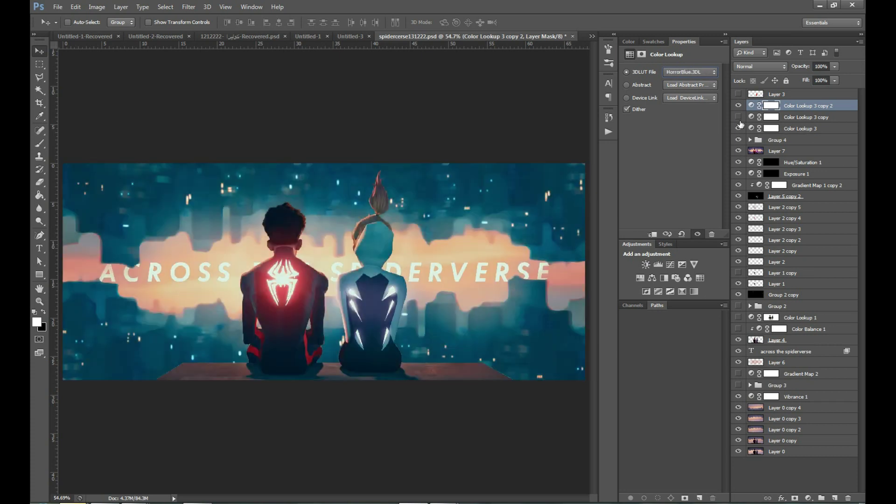
# Toggle the teal Color Lookup 3 off and on to compare the grade.
pyautogui.click(794, 129)
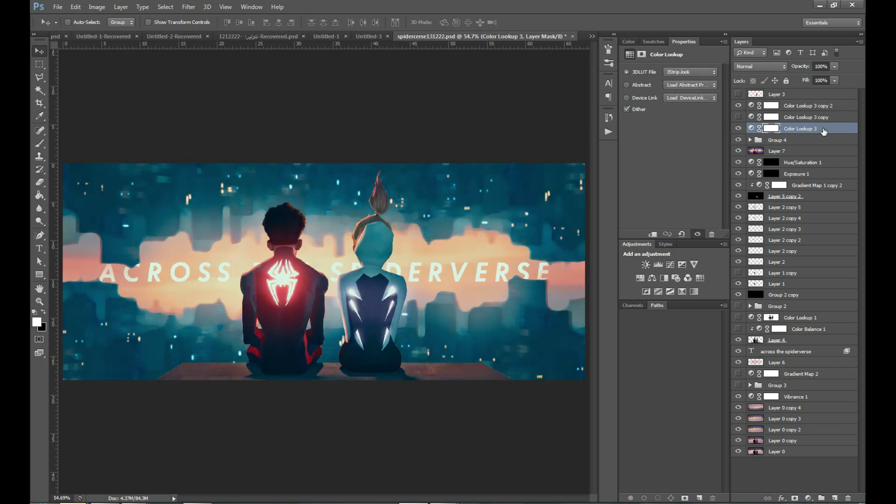
pyautogui.click(738, 105)
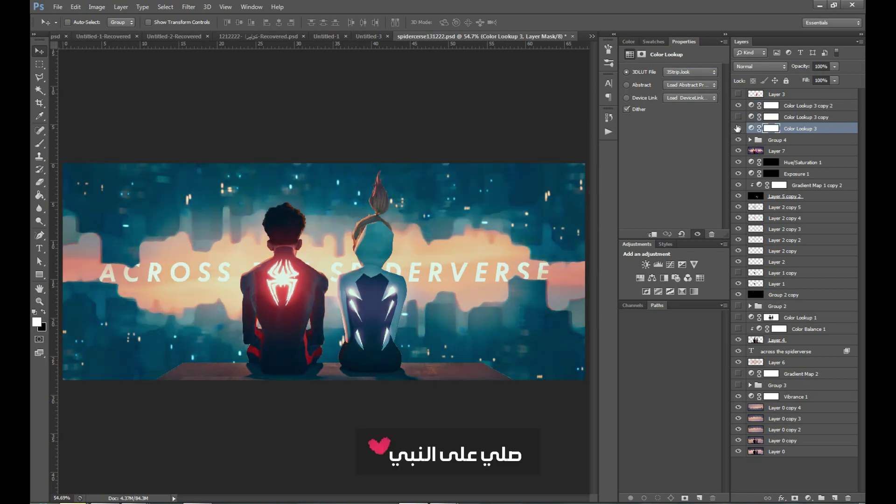
pyautogui.click(738, 105)
pyautogui.hotkey('ctrl', '+')
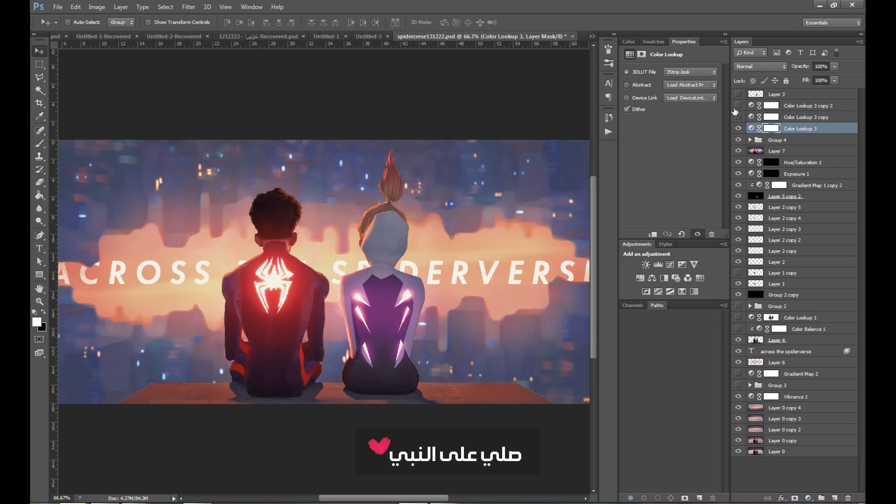
pyautogui.hotkey('alt', '[')
# Lower Group 4's opacity to 50%, then select Color Lookup 3 copy 2.
pyautogui.click(738, 105)
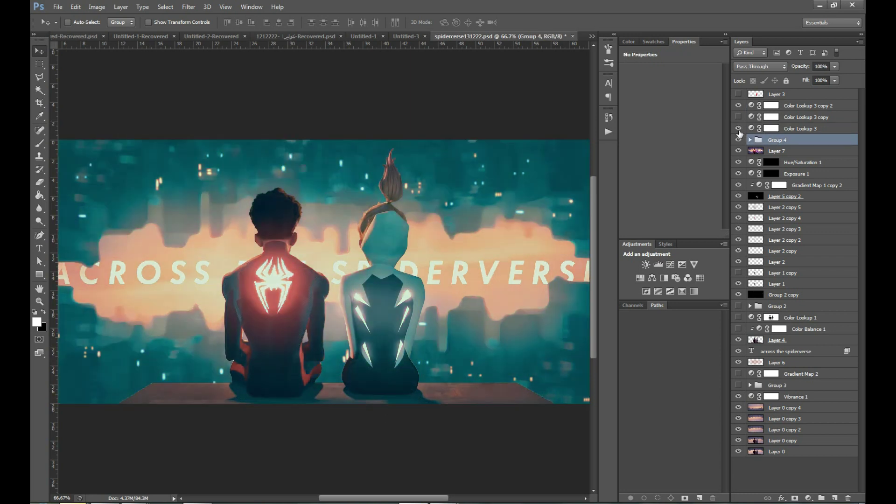
pyautogui.hotkey('ctrl', '-')
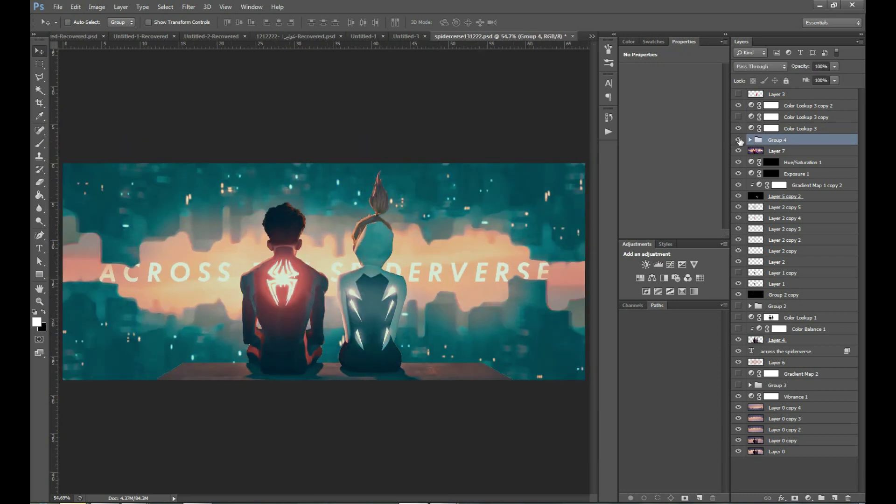
pyautogui.hotkey('ctrl', '-')
pyautogui.press('5')
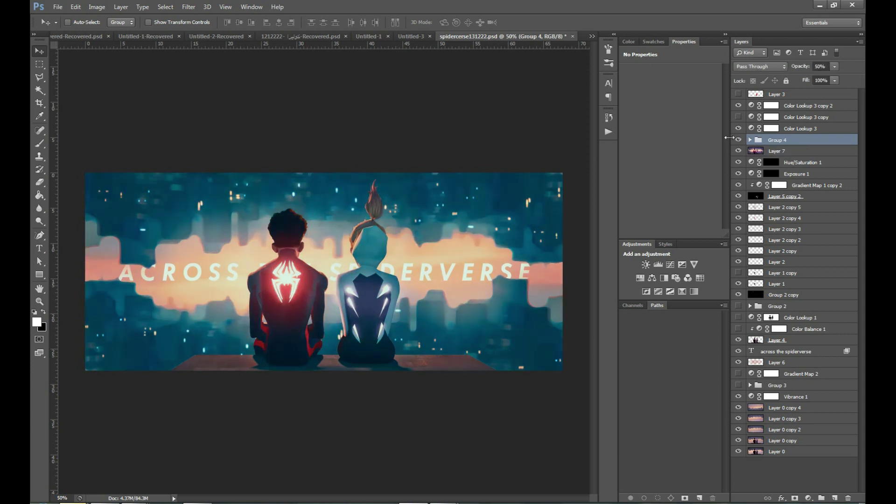
pyautogui.click(738, 106)
pyautogui.click(771, 105)
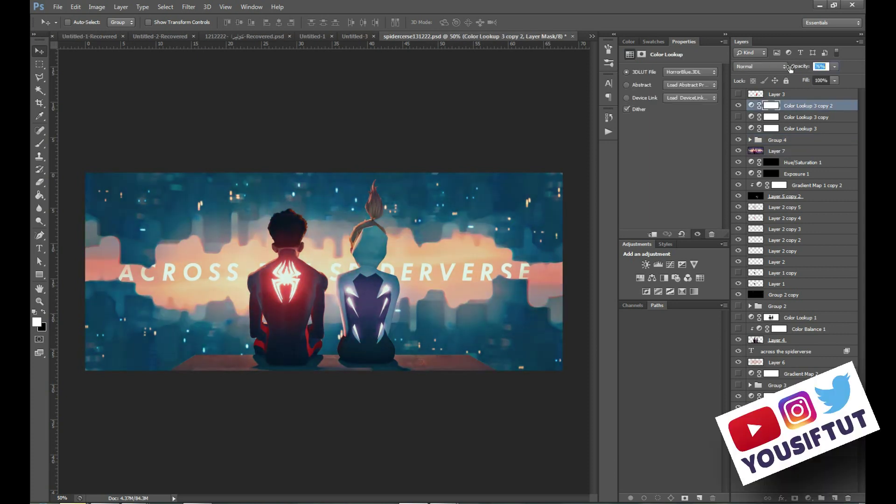
# Undo an accidental layer reorder, then stamp all visible layers and duplicate the merged layer.
pyautogui.moveTo(831, 128); pyautogui.dragTo(833, 106)
pyautogui.hotkey('ctrl', 'z')
pyautogui.hotkey('ctrl', 'alt', 'shift', 'e')
pyautogui.hotkey('ctrl', 'j')
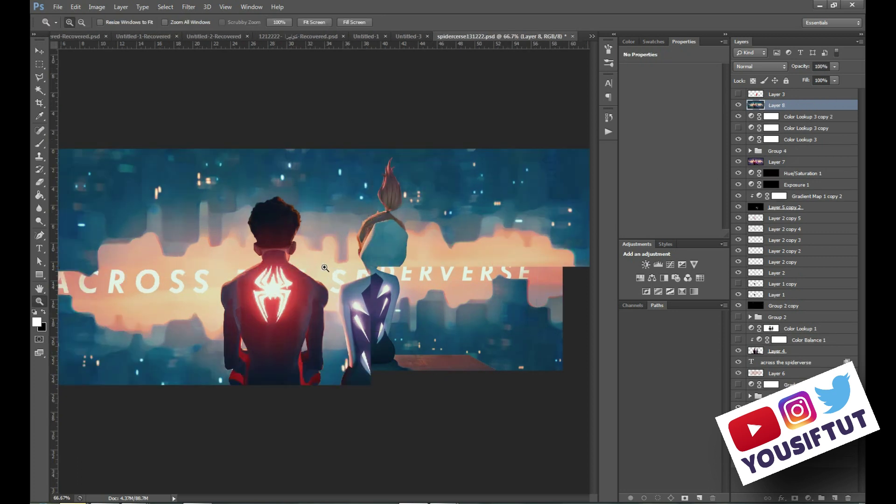
# Free-transform the Layer 8 copy, entering 1 in the width field, and apply it.
pyautogui.scroll(2, 325, 271)
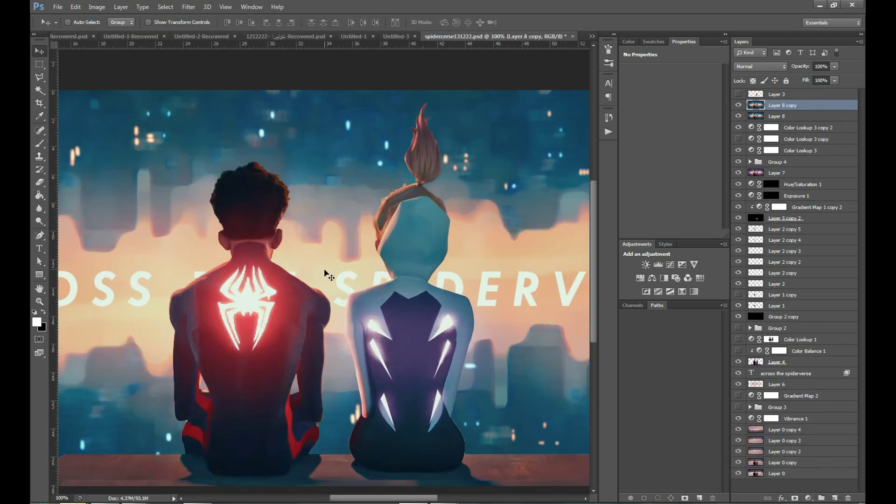
pyautogui.scroll(-2, 404, 312)
pyautogui.doubleClick(825, 110)
pyautogui.press('Escape')
pyautogui.hotkey('ctrl', 't')
pyautogui.click(186, 22)
pyautogui.write('1')
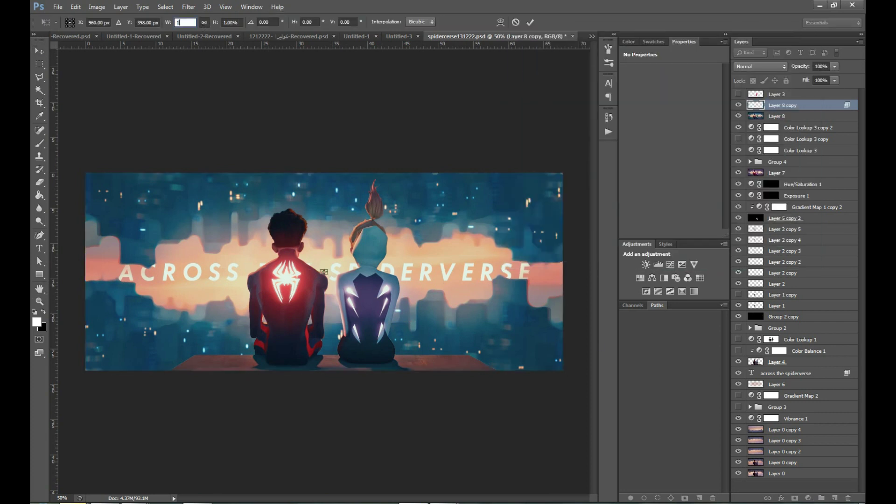
pyautogui.press('Return')
pyautogui.press('Return')
# Stamp the visible layers again into Layer 9 and duplicate it as Layer 9 copy.
pyautogui.hotkey('ctrl', 'shift', 'alt', 'e')
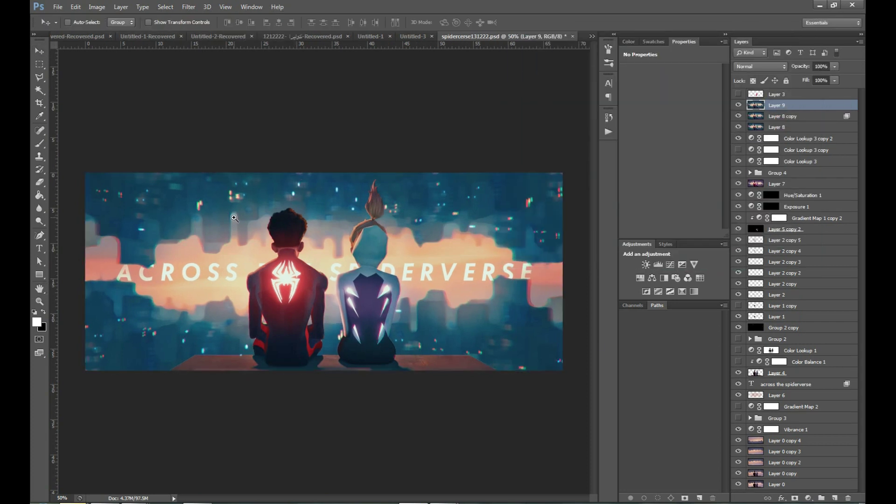
pyautogui.press('z')
pyautogui.click(284, 22)
pyautogui.hotkey('ctrl', 'j')
# Apply the Filter Gallery's Paint Daubs filter to Layer 9 copy with brush size 18.
pyautogui.click(188, 6)
pyautogui.click(258, 45)
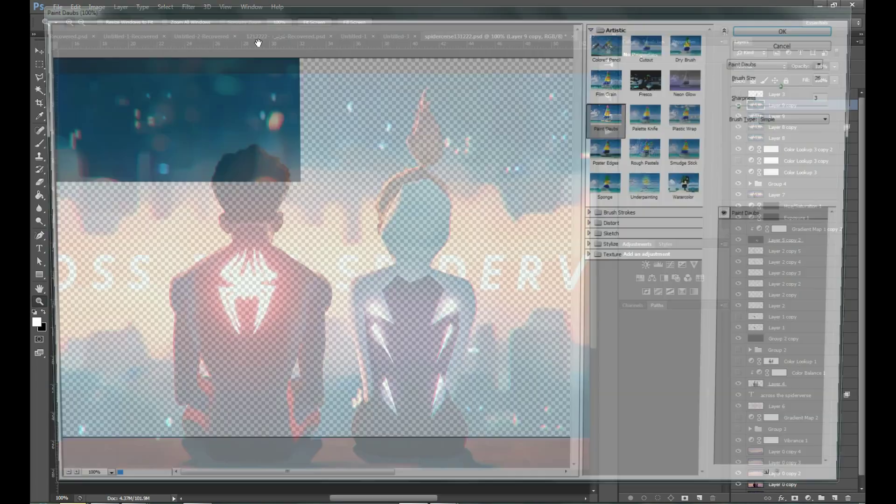
pyautogui.hotkey('ctrl', '-')
pyautogui.moveTo(793, 84); pyautogui.dragTo(777, 84)
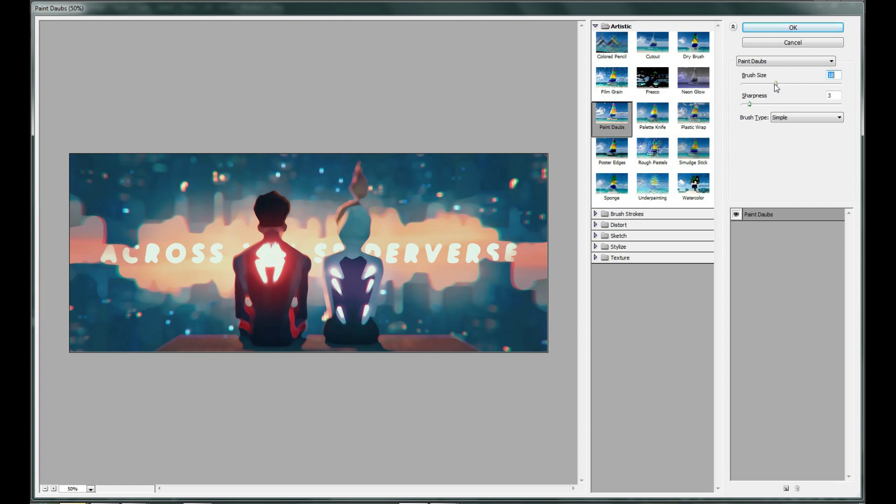
pyautogui.click(775, 28)
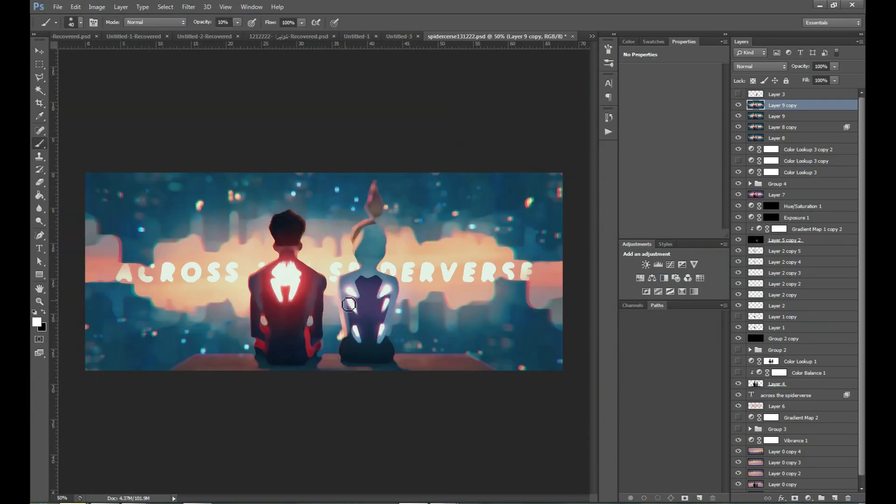
# Add a layer mask to Layer 9 copy and paint the texture off both figures.
pyautogui.keyDown('alt'); pyautogui.click(796, 499); pyautogui.keyUp('alt')
pyautogui.hotkey('ctrl', 'i')
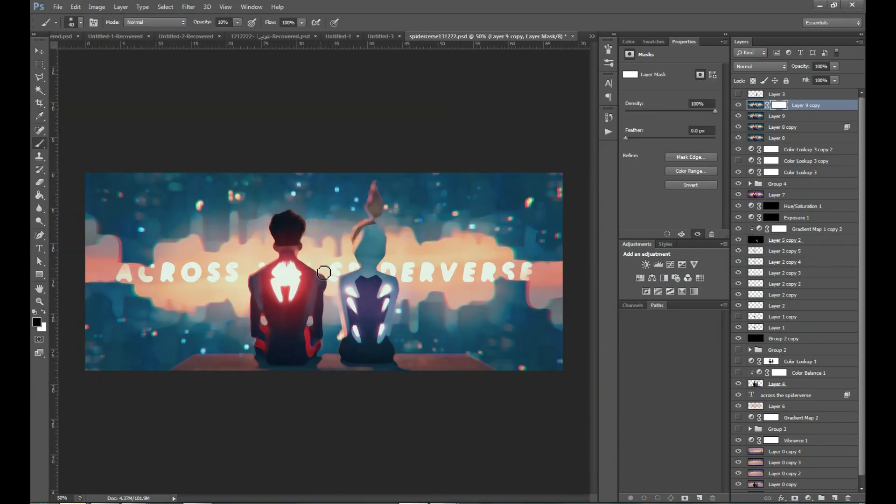
pyautogui.press(']')
pyautogui.press(']')
pyautogui.moveTo(364, 280); pyautogui.dragTo(280, 280)
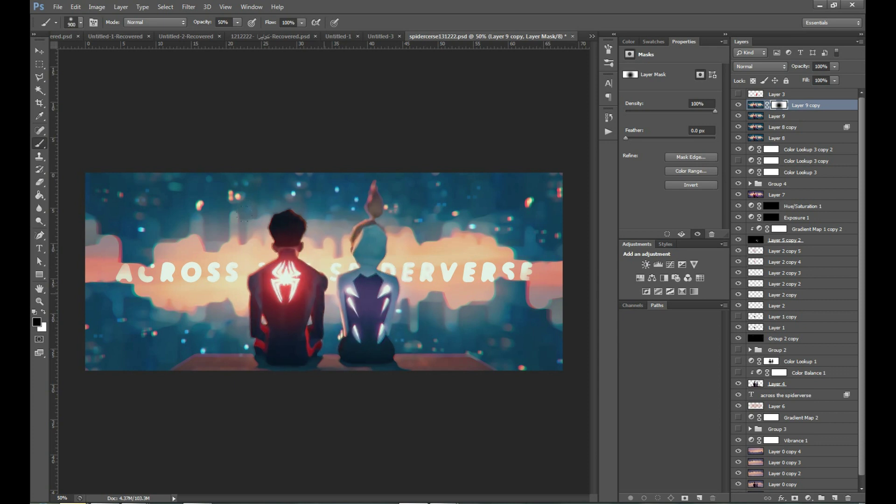
pyautogui.press('v')
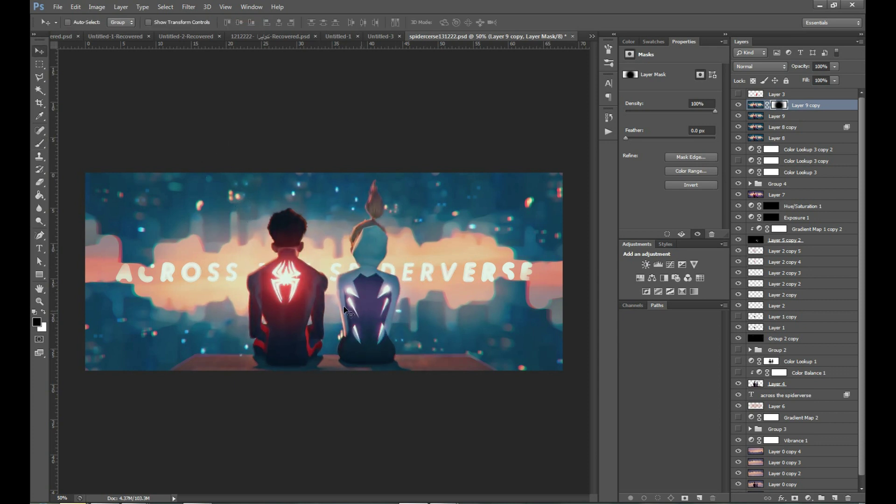
pyautogui.press('z')
pyautogui.click(346, 310)
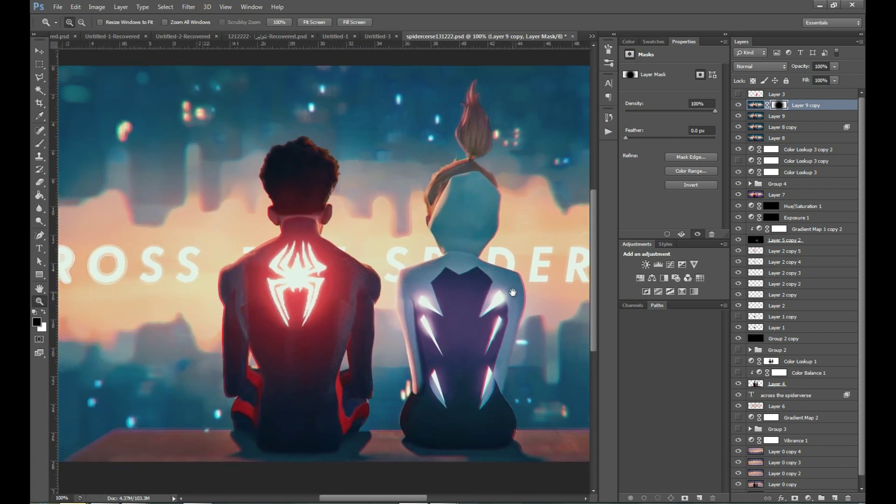
# Stamp visible layers into Layer 10 and add 2% Gaussian monochromatic noise.
pyautogui.hotkey('ctrl', 'alt', 'shift', 'e')
pyautogui.click(189, 7)
pyautogui.moveTo(198, 135)
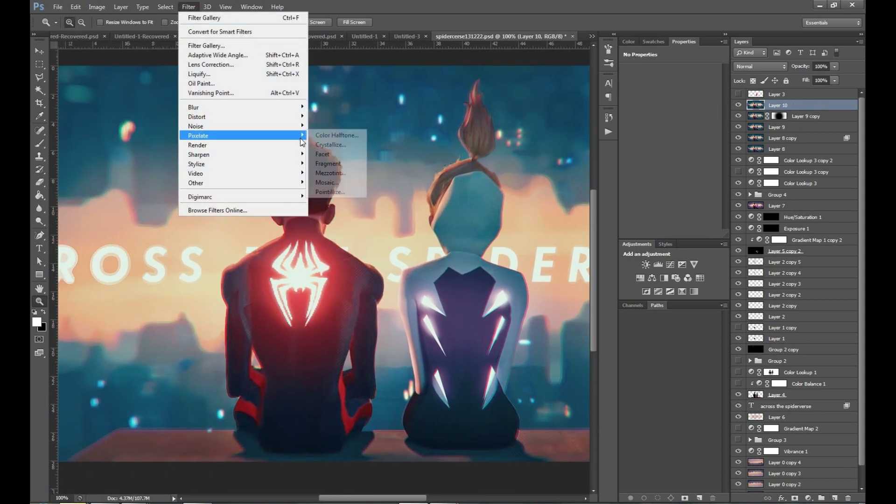
pyautogui.click(326, 126)
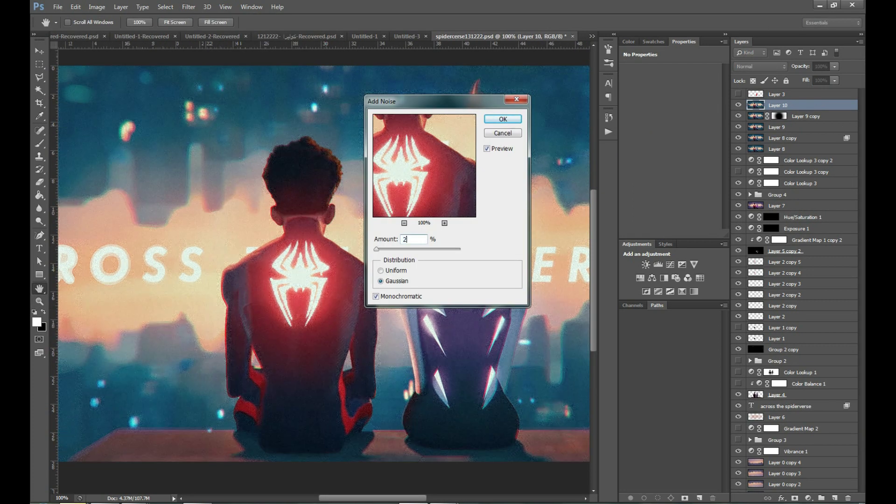
pyautogui.press('Return')
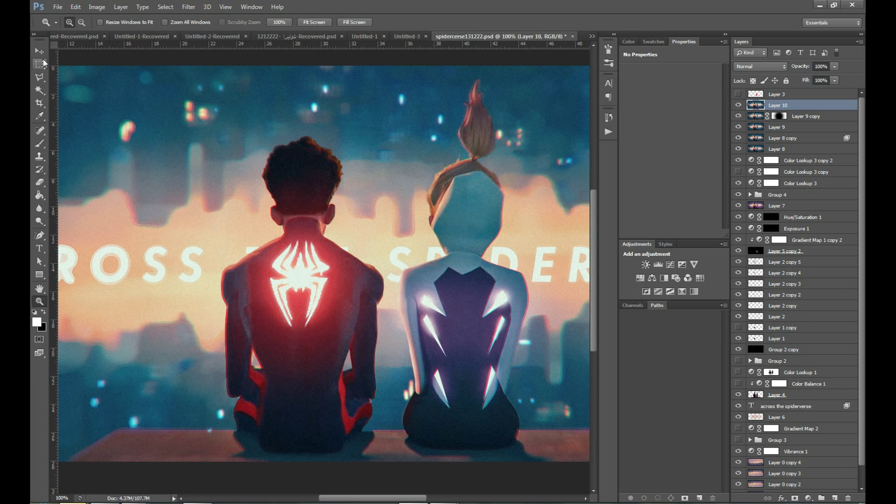
pyautogui.hotkey('ctrl', '0')
# Stamp the finished banner into Layer 11, then Alt-click Layer 0's eye to compare before and after.
pyautogui.press('v')
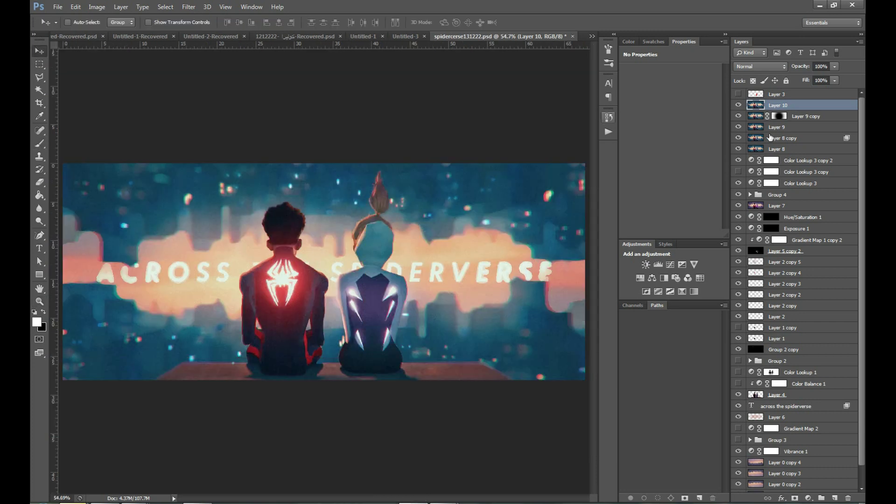
pyautogui.hotkey('ctrl', 'shift', 'alt', 'e')
pyautogui.scroll(-2, 787, 222)
pyautogui.keyDown('alt'); pyautogui.click(738, 487); pyautogui.keyUp('alt')
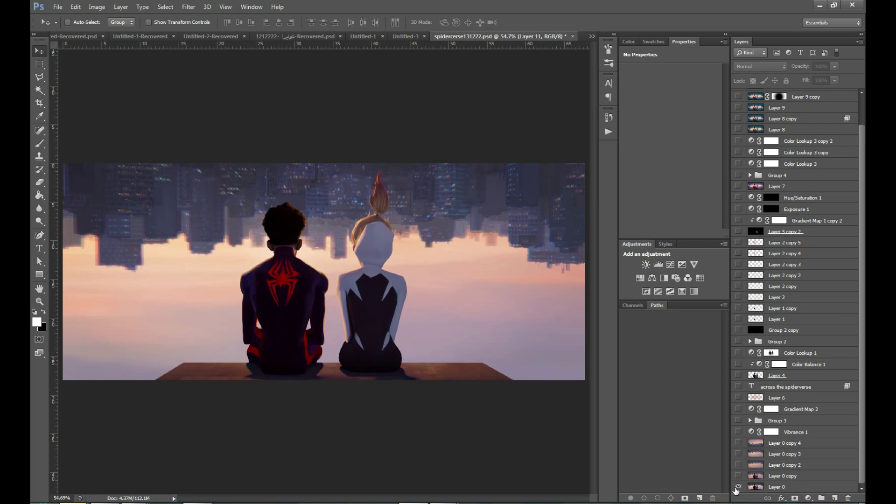